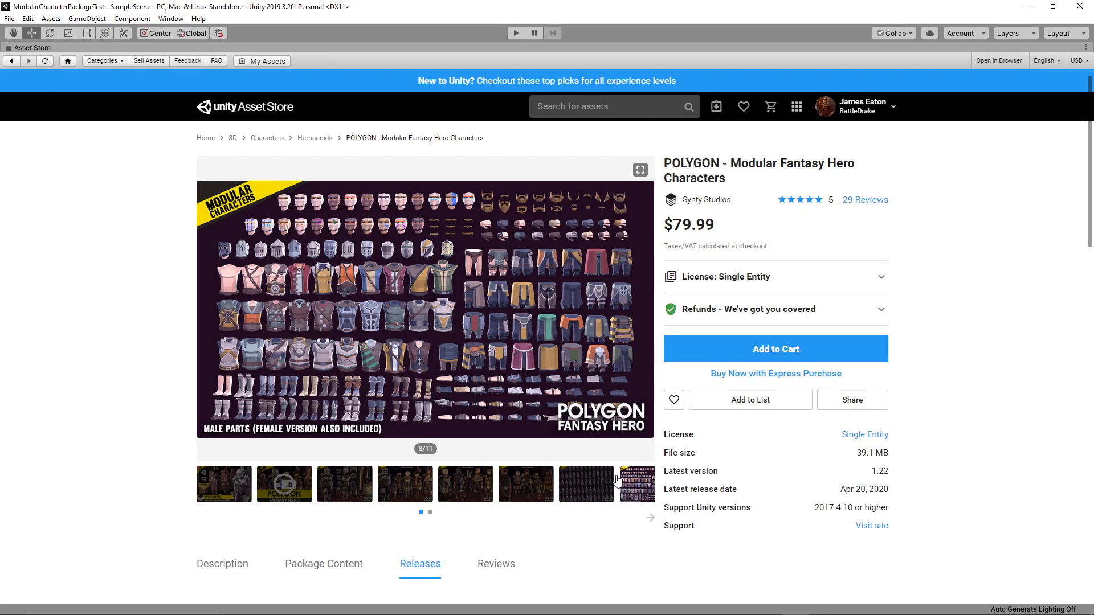
# View the seventh store gallery image, then restore the docked layout via the store tab's Maximize option.
pyautogui.click(586, 486)
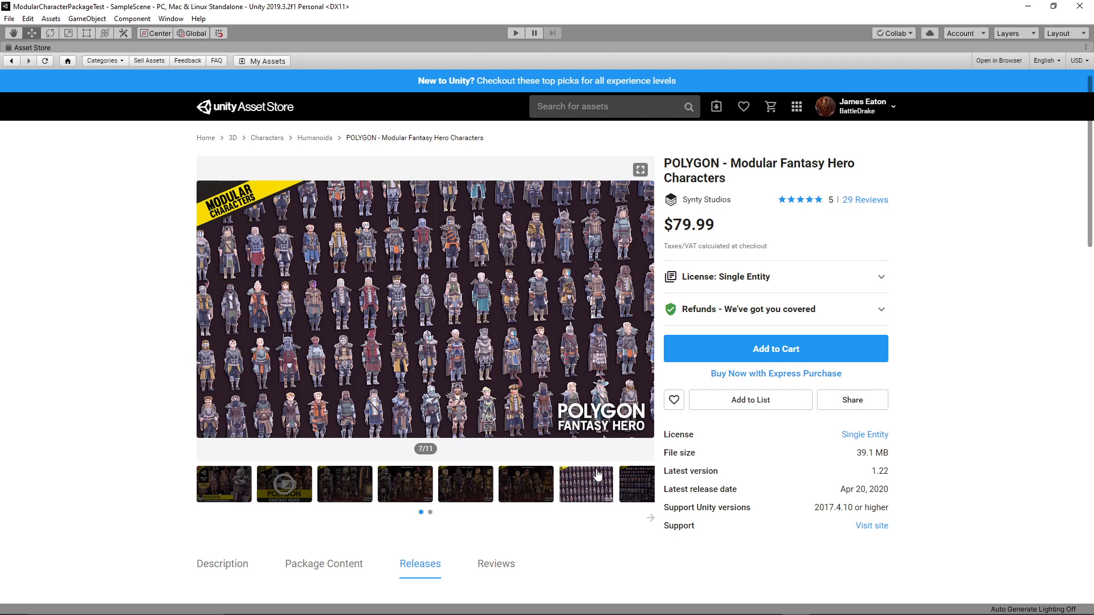
pyautogui.click(1085, 48)
pyautogui.click(991, 85)
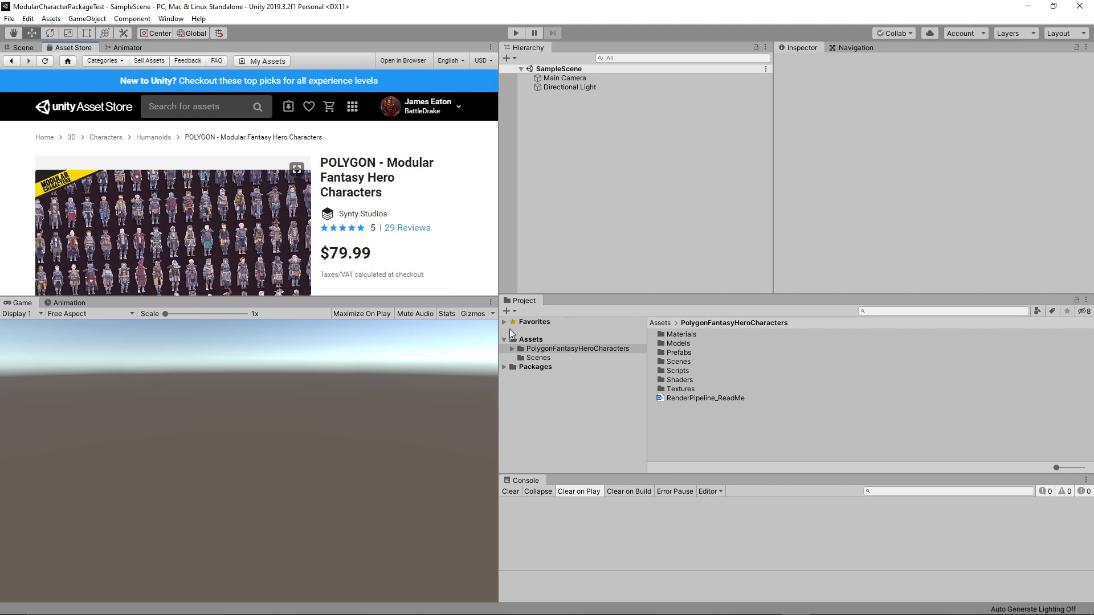
# Show the Scene view and drag the ModularCharacterEditor .unitypackage into the Assets folder.
pyautogui.click(17, 47)
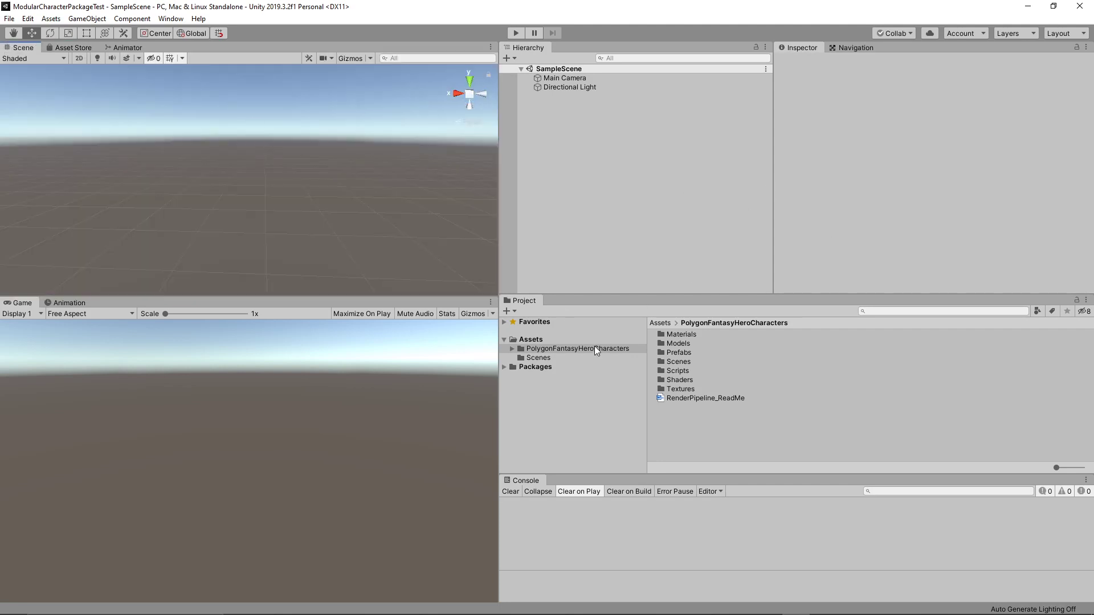
pyautogui.click(571, 349)
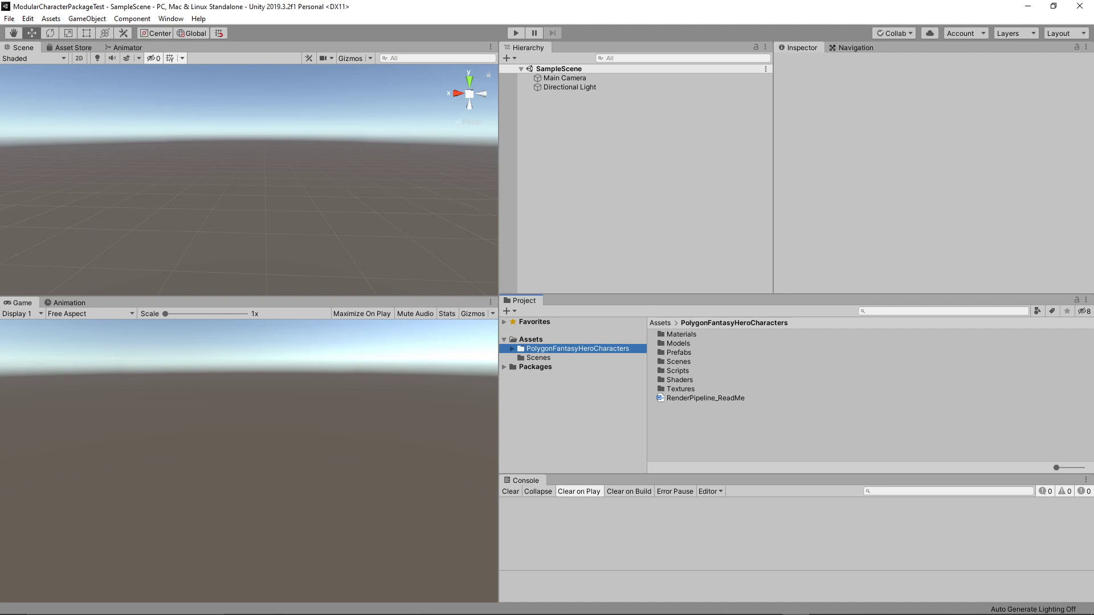
pyautogui.click(530, 339)
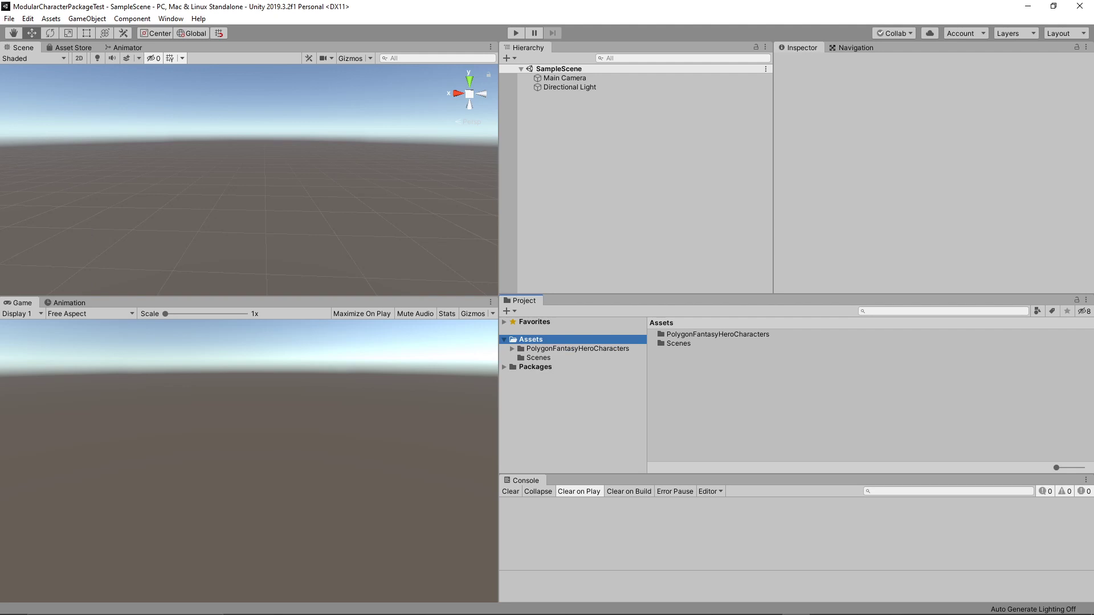
pyautogui.moveTo(569, 348); pyautogui.dragTo(747, 395)
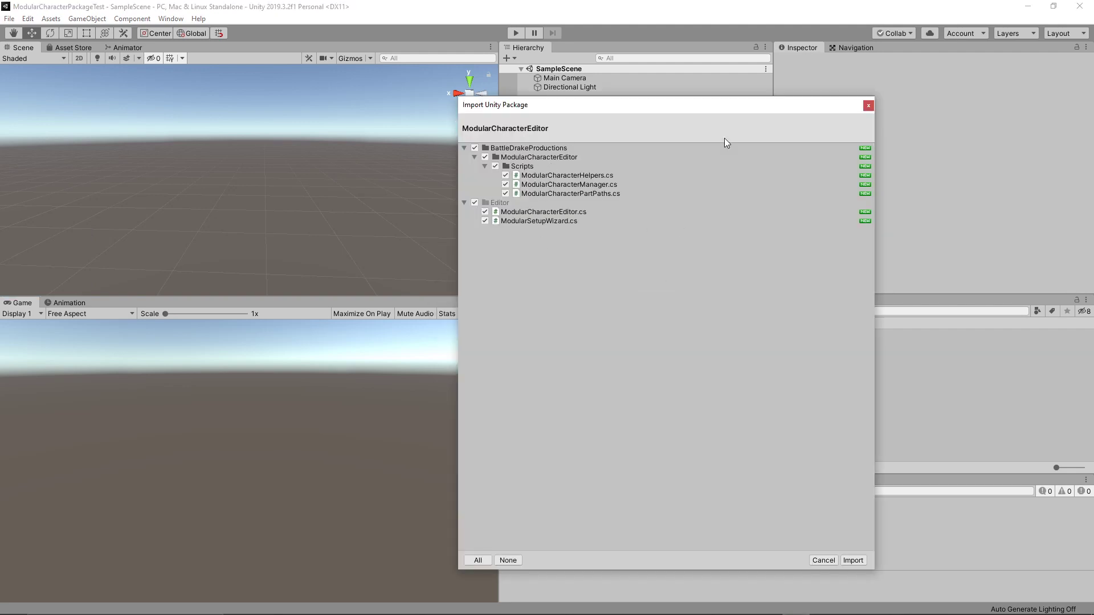
# Import all ModularCharacterEditor package files and collapse the BattleDrakeProductions folders in the Project tree.
pyautogui.click(853, 560)
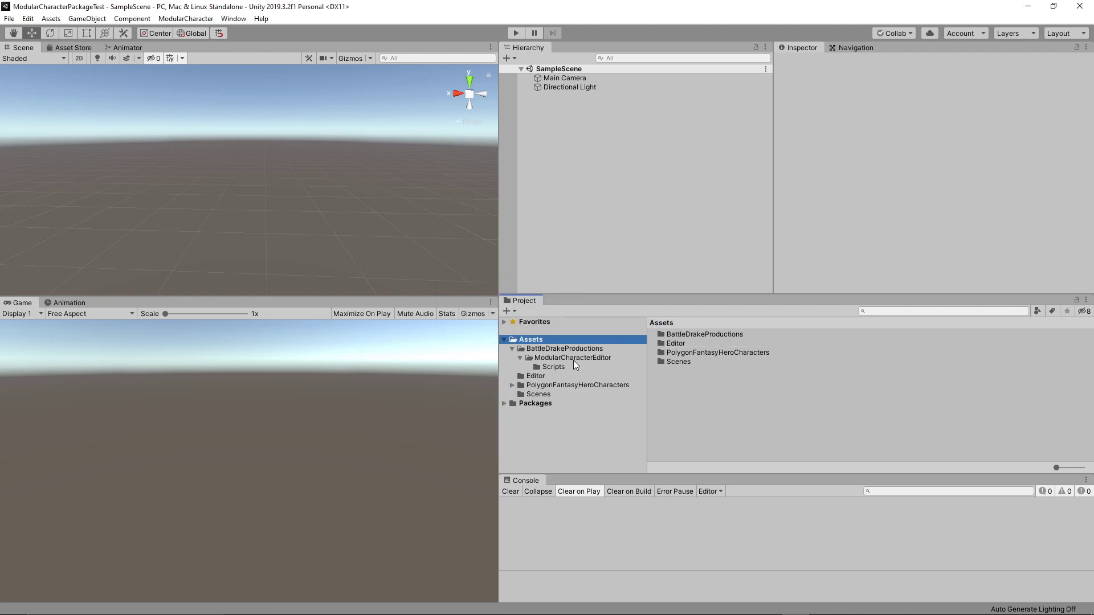
pyautogui.click(519, 357)
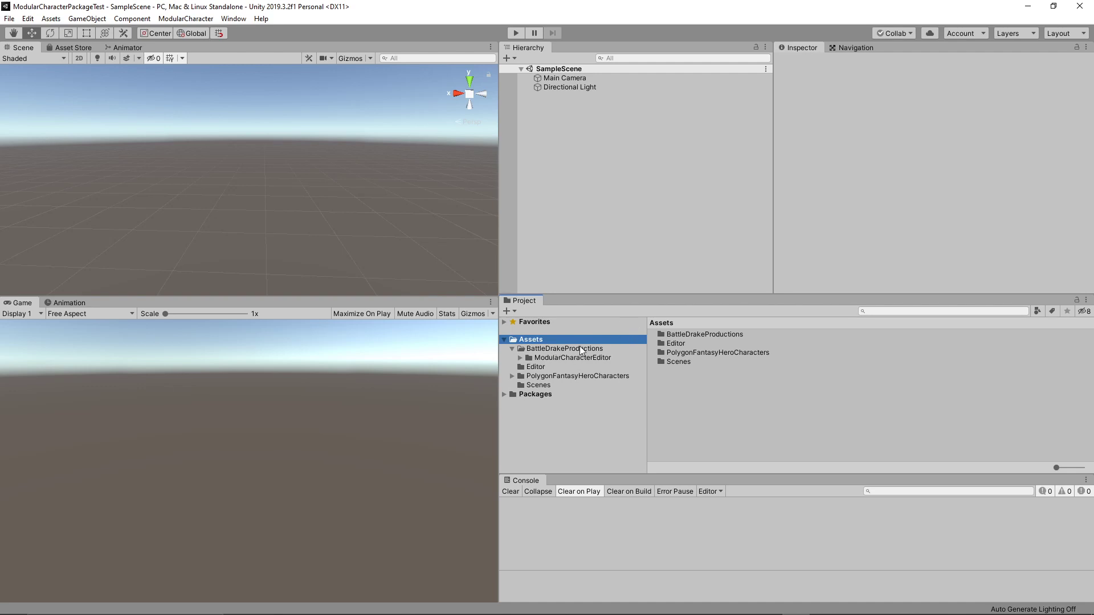
pyautogui.click(512, 349)
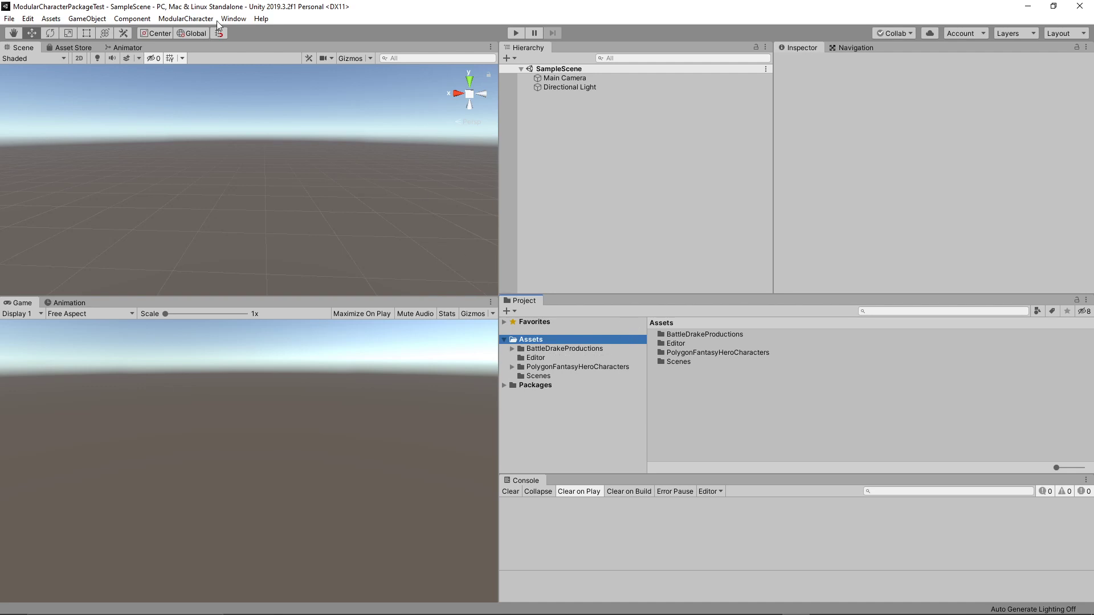
# Try the ModularCharacter Setup Wizard, then open the Modular Editor as a floating window.
pyautogui.click(186, 18)
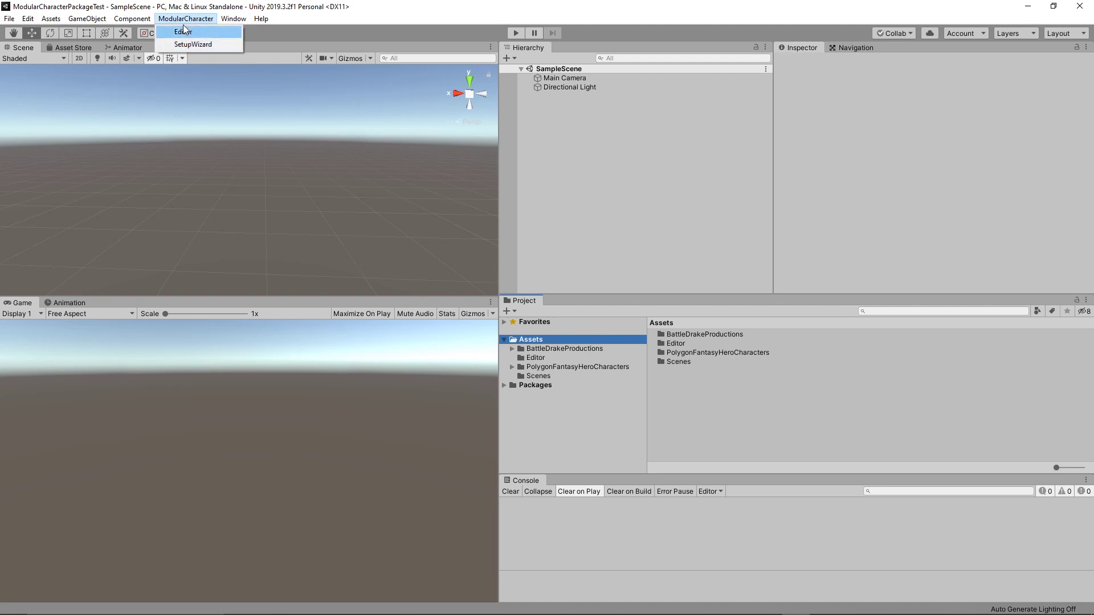
pyautogui.click(192, 44)
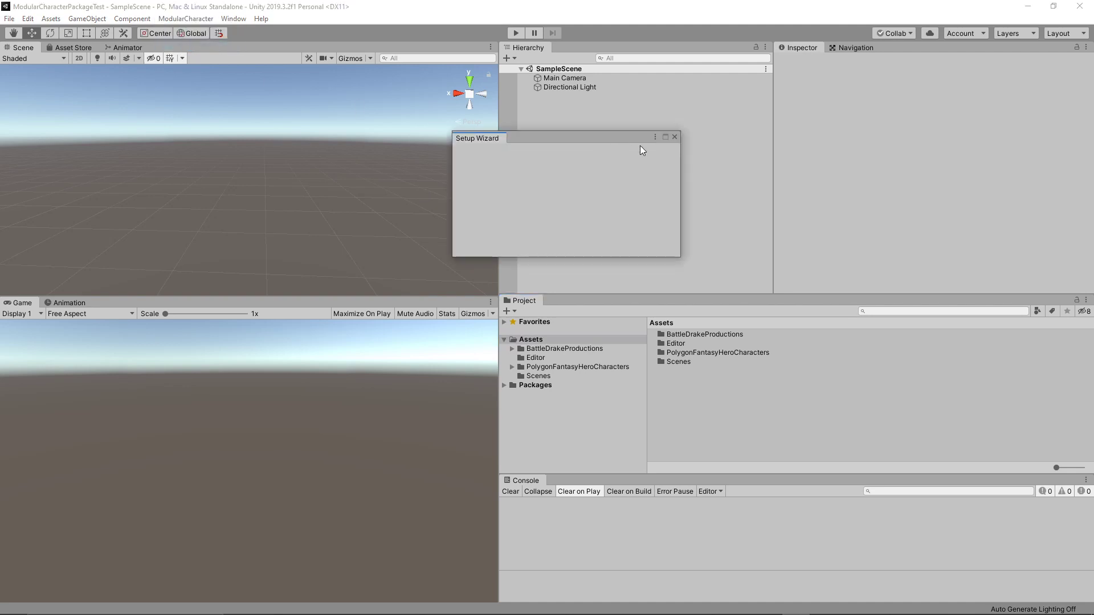
pyautogui.click(674, 137)
pyautogui.click(185, 18)
pyautogui.click(184, 31)
pyautogui.moveTo(463, 162); pyautogui.dragTo(546, 298)
pyautogui.moveTo(638, 231); pyautogui.dragTo(613, 142)
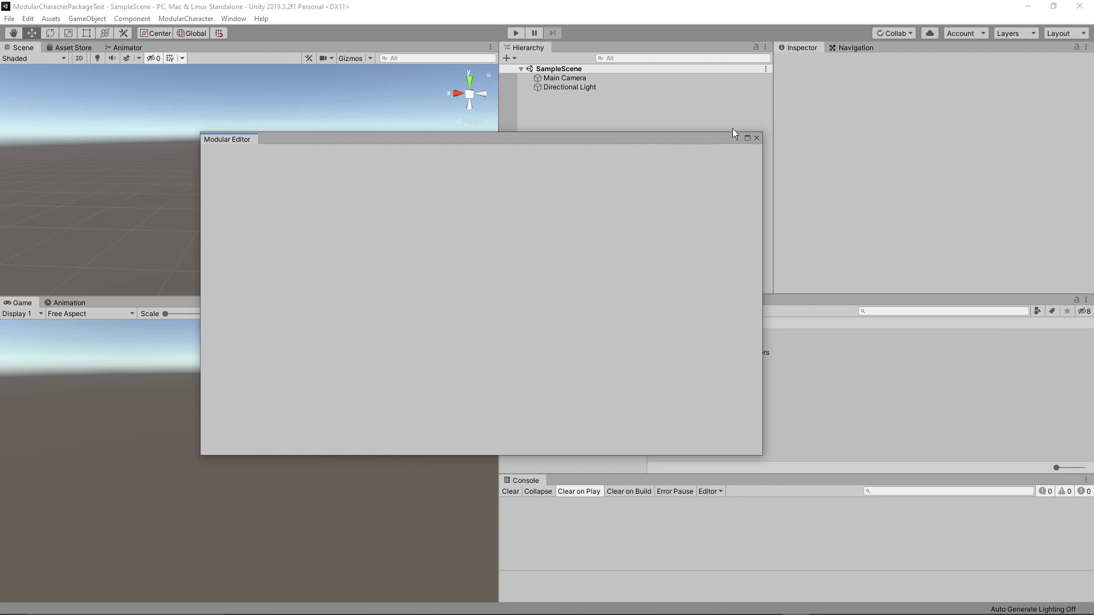
# Open the Setup Wizard from the Modular Editor, close the editor, and open PolygonFantasyHeroCharacters > Models.
pyautogui.click(563, 79)
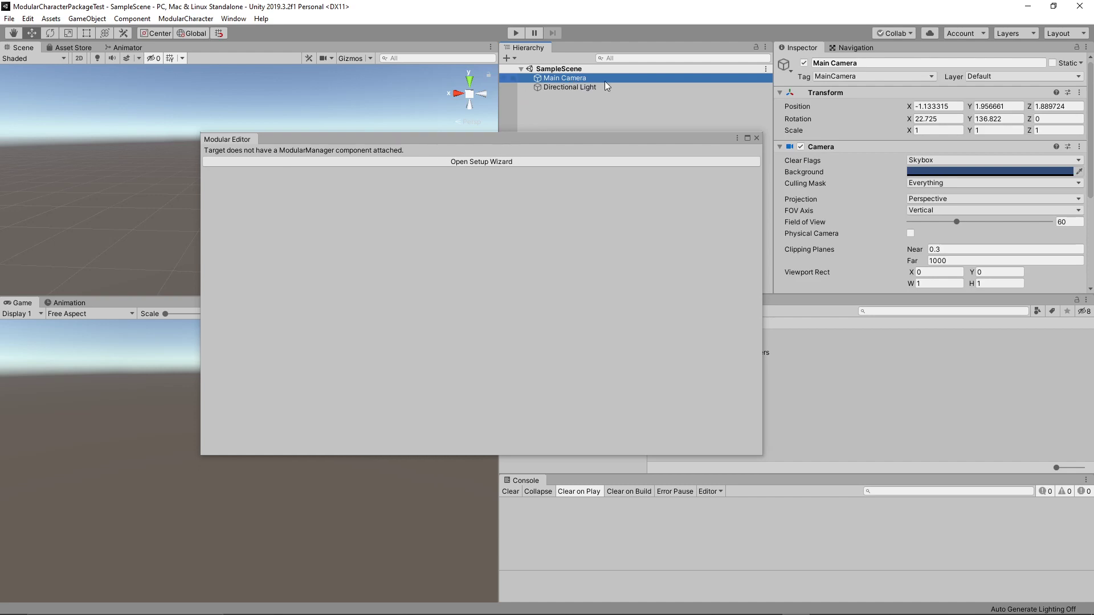
pyautogui.click(542, 161)
pyautogui.moveTo(564, 141); pyautogui.dragTo(357, 184)
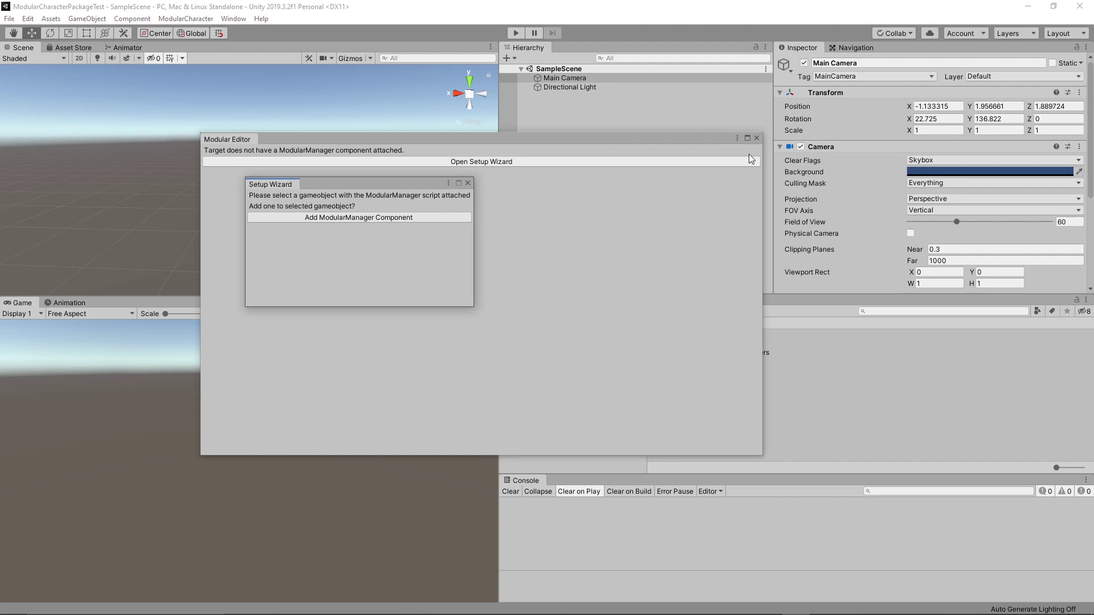
pyautogui.click(703, 100)
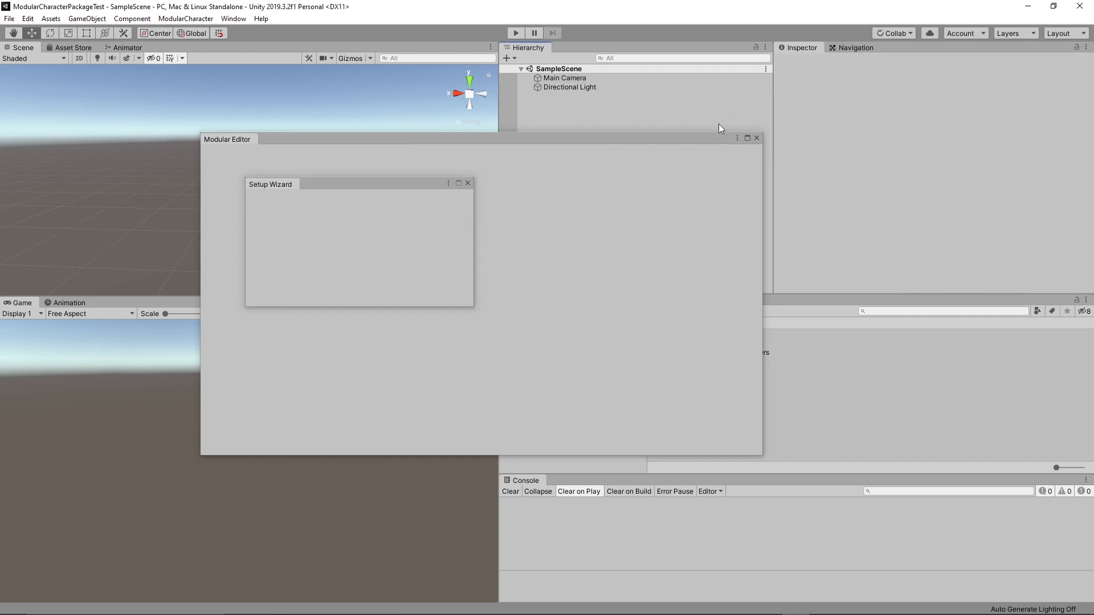
pyautogui.click(757, 138)
pyautogui.click(573, 368)
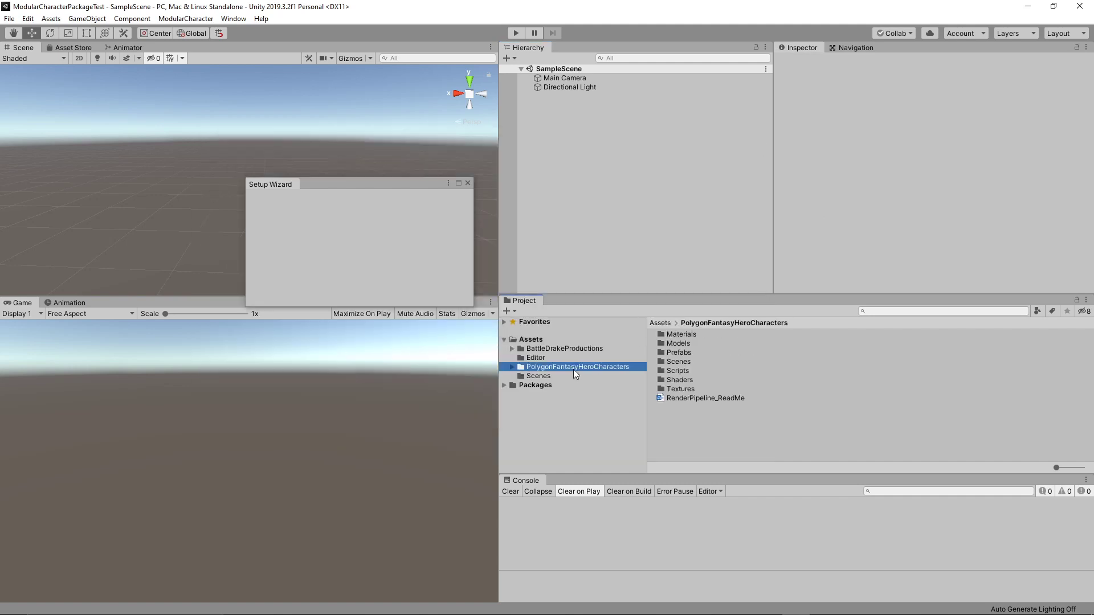
pyautogui.doubleClick(679, 345)
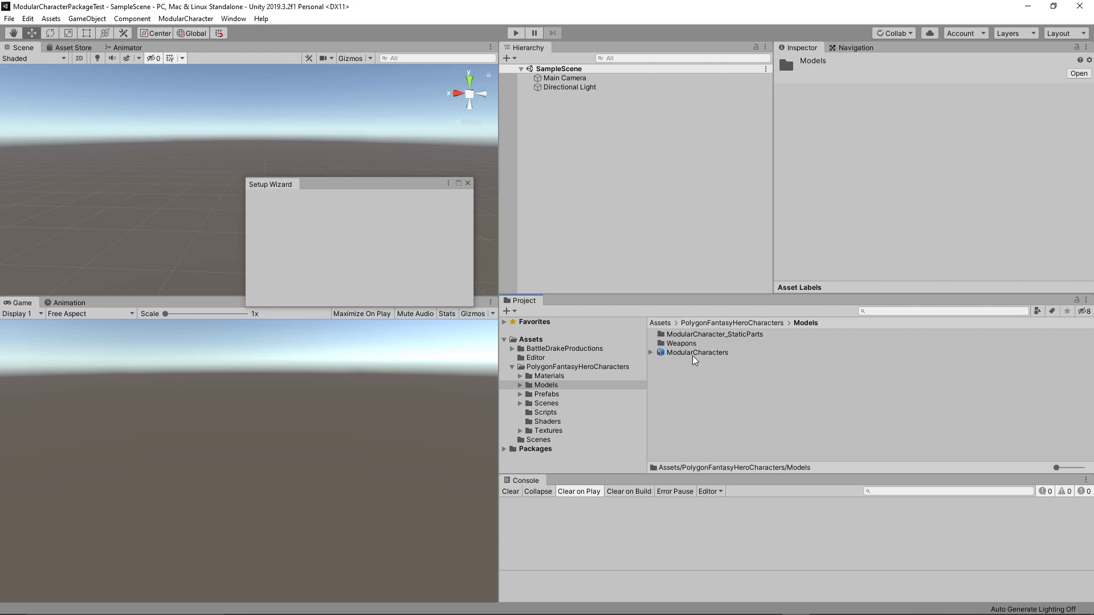
# Add the ModularCharacters model to the scene and dock the Setup Wizard beneath the Hierarchy.
pyautogui.moveTo(693, 356); pyautogui.dragTo(604, 208)
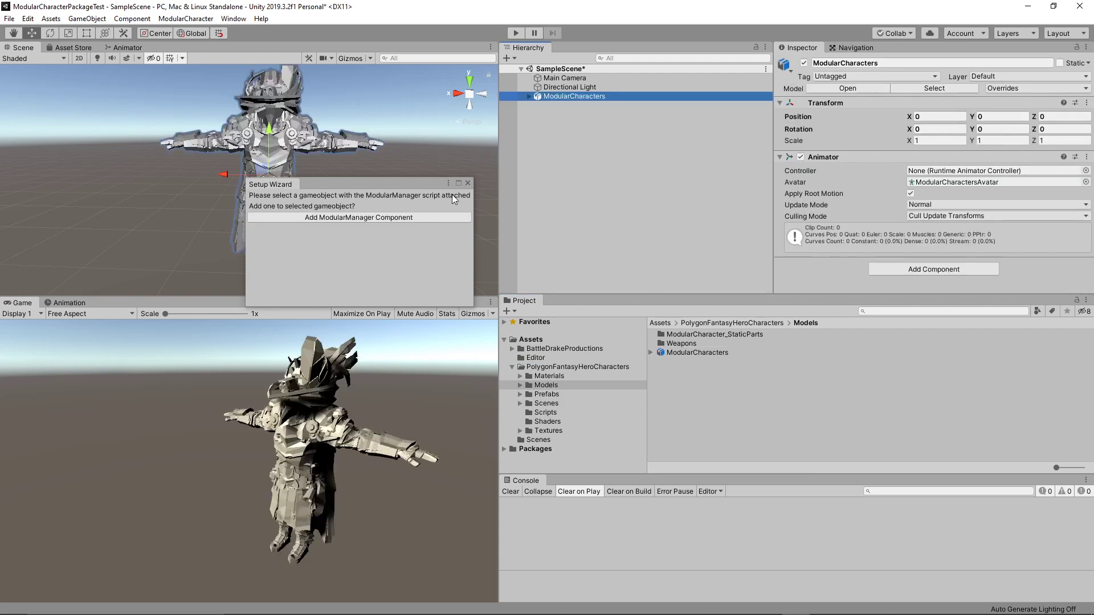
pyautogui.click(383, 181)
pyautogui.moveTo(282, 185); pyautogui.dragTo(661, 265)
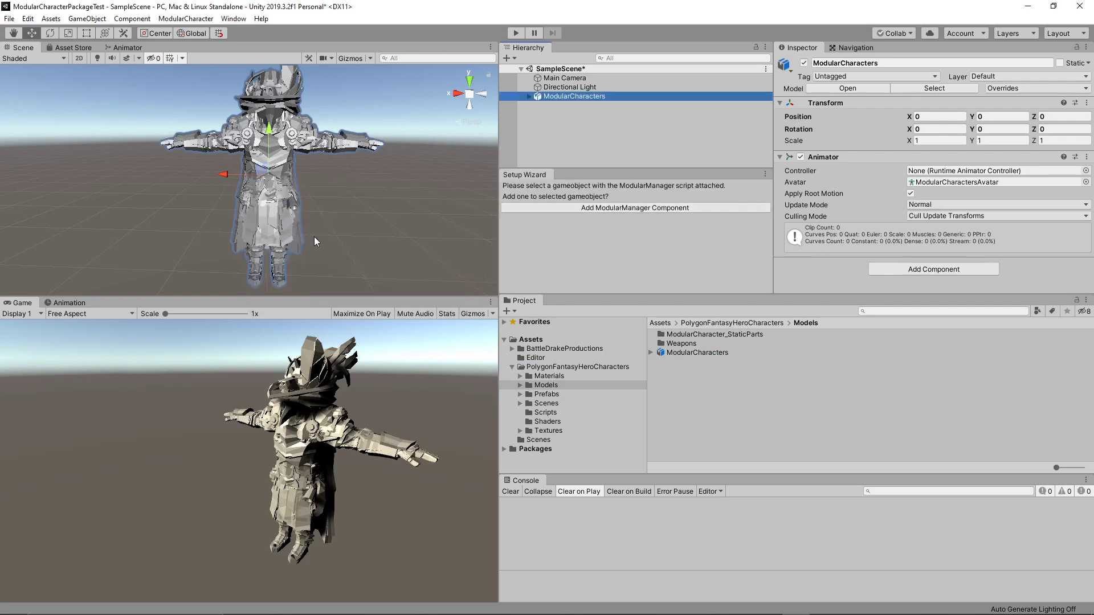
# Add a ModularCharacters prefab copy to the left and attach Modular Character Manager to the original.
pyautogui.click(552, 396)
pyautogui.moveTo(697, 361); pyautogui.dragTo(548, 153)
pyautogui.moveTo(257, 175); pyautogui.dragTo(91, 166)
pyautogui.keyDown('alt'); pyautogui.moveTo(323, 202); pyautogui.dragTo(393, 198); pyautogui.keyUp('alt')
pyautogui.click(593, 97)
pyautogui.click(578, 105)
pyautogui.click(579, 95)
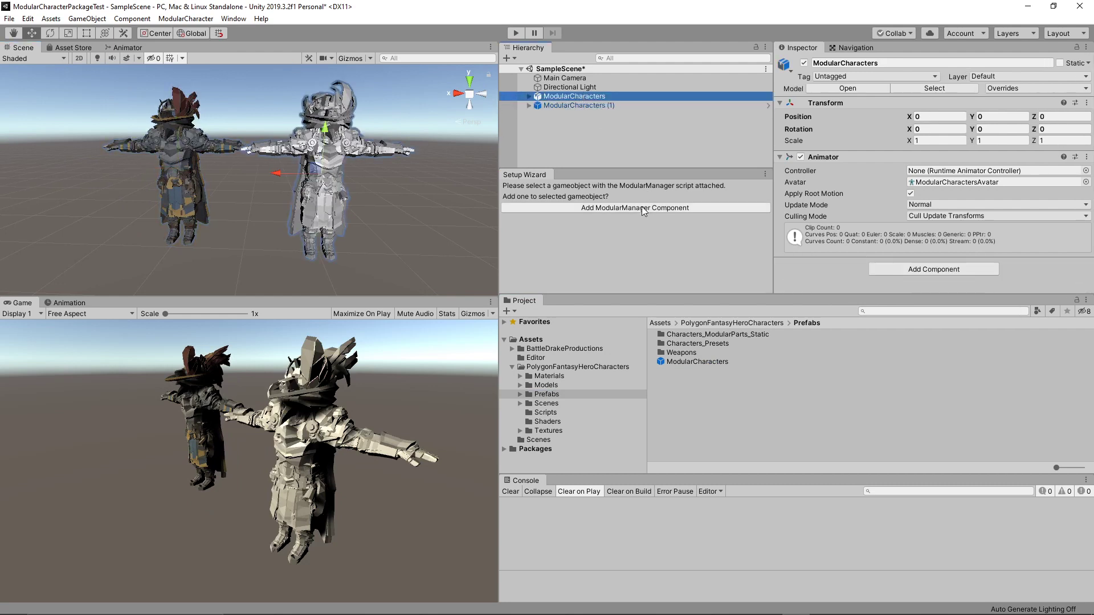
pyautogui.click(606, 209)
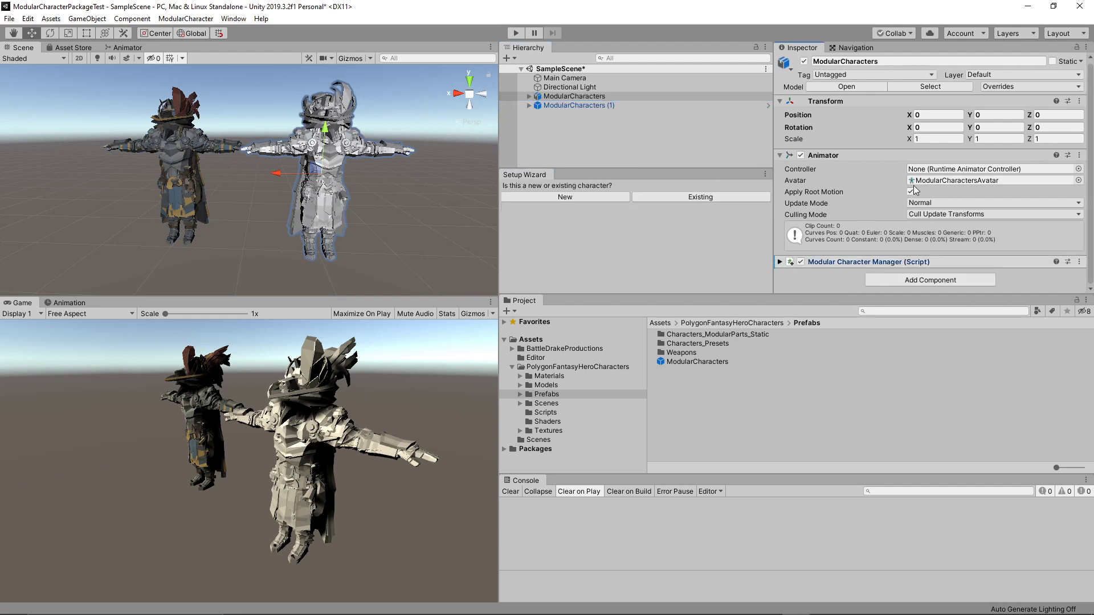
# Mark the character as new and female in the Setup Wizard and choose Create Duplicate material.
pyautogui.click(779, 262)
pyautogui.scroll(-10, 779, 263)
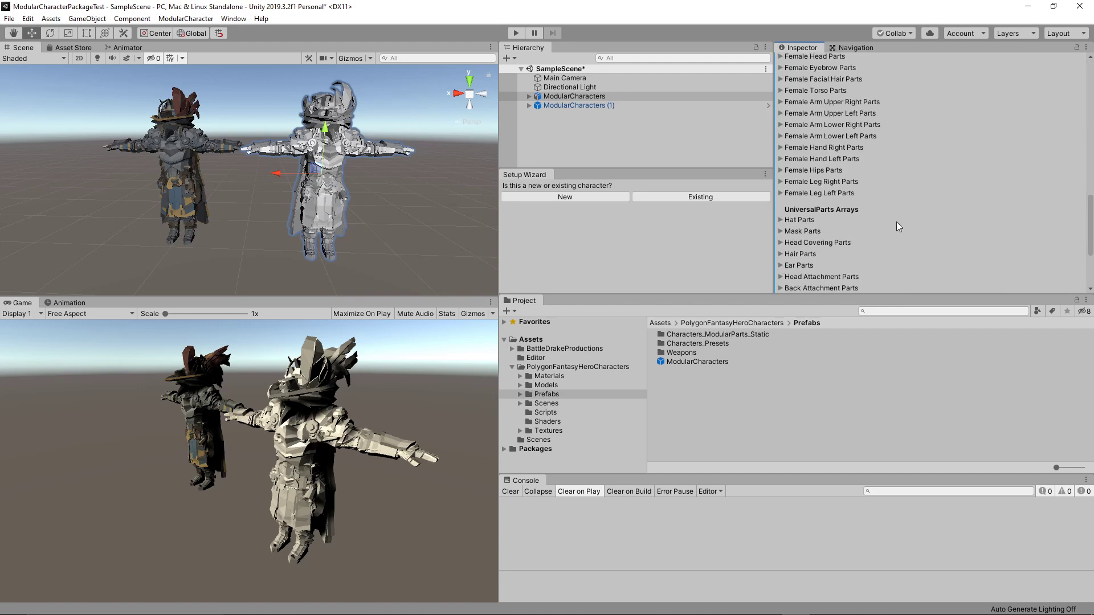
pyautogui.scroll(8, 897, 221)
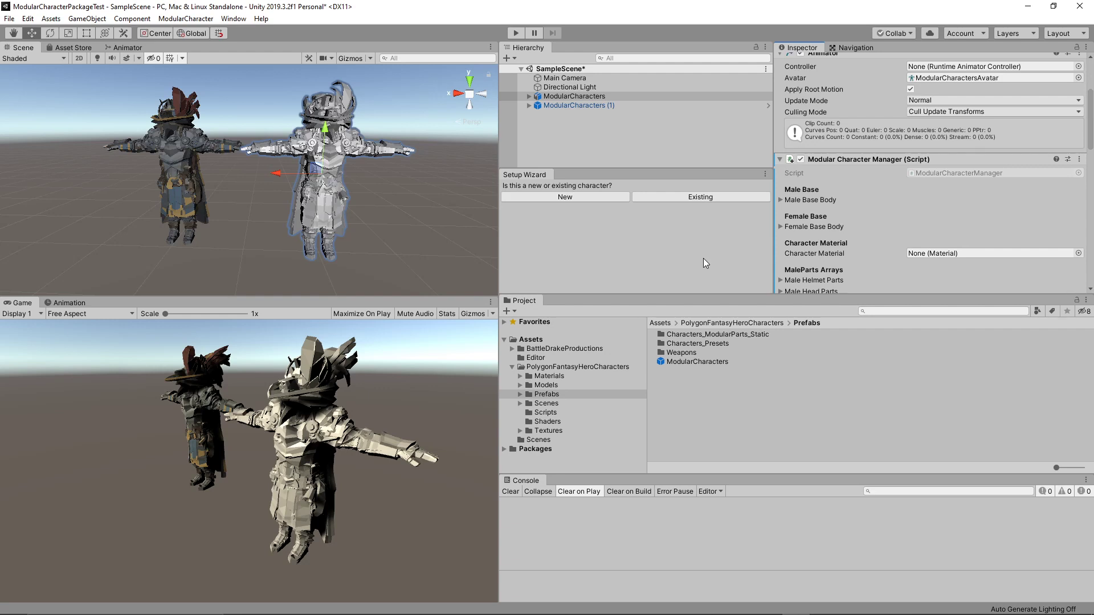
pyautogui.click(545, 198)
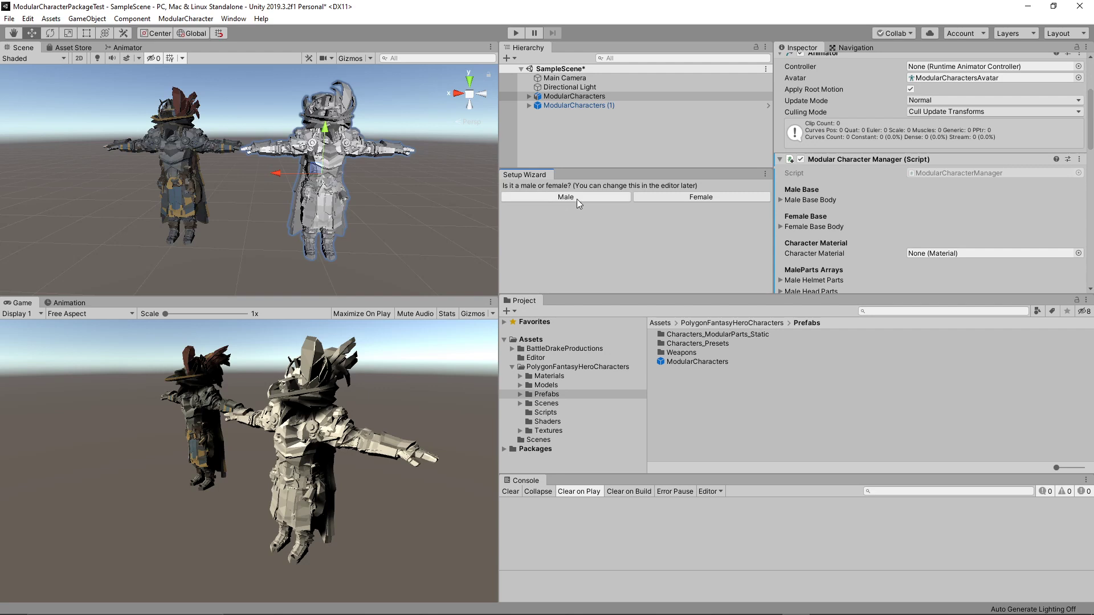
pyautogui.click(668, 194)
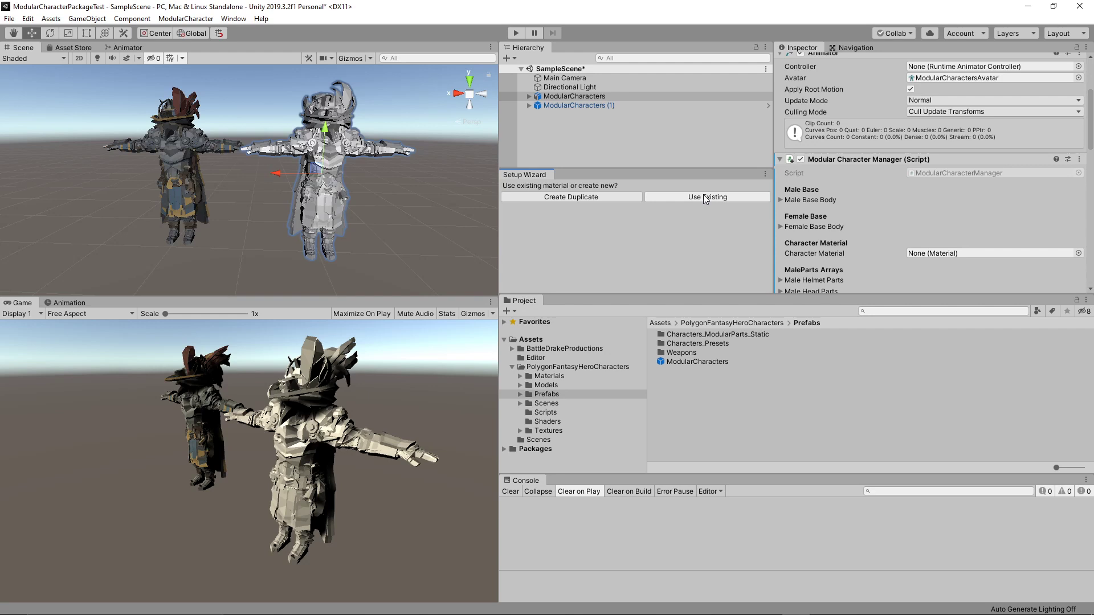
pyautogui.click(582, 198)
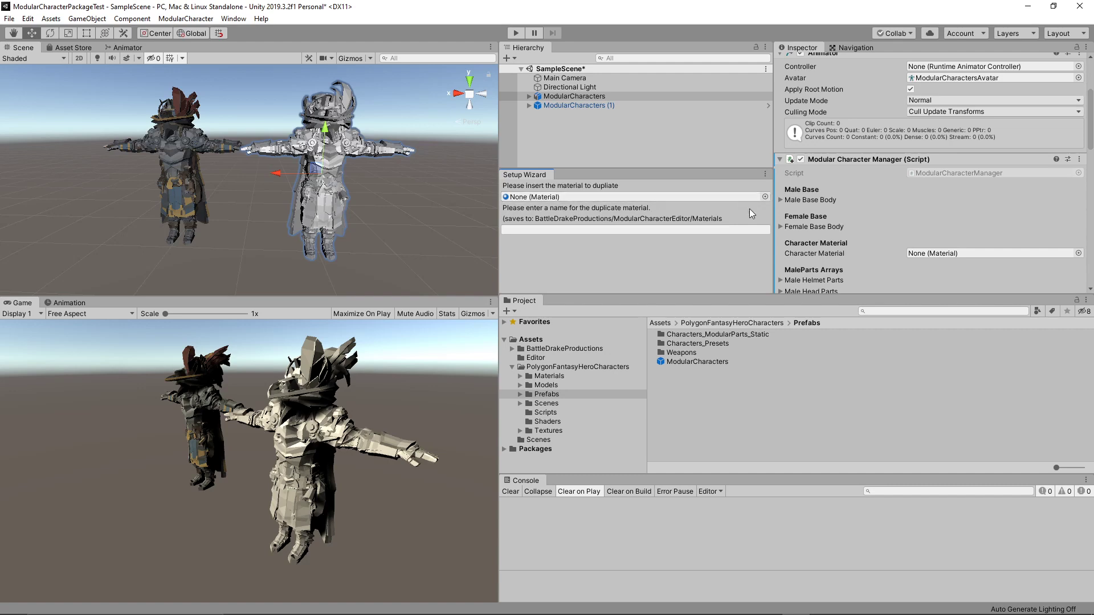
# Duplicate the FantasyHero material under the name M_Demo and continue to the summary.
pyautogui.click(765, 197)
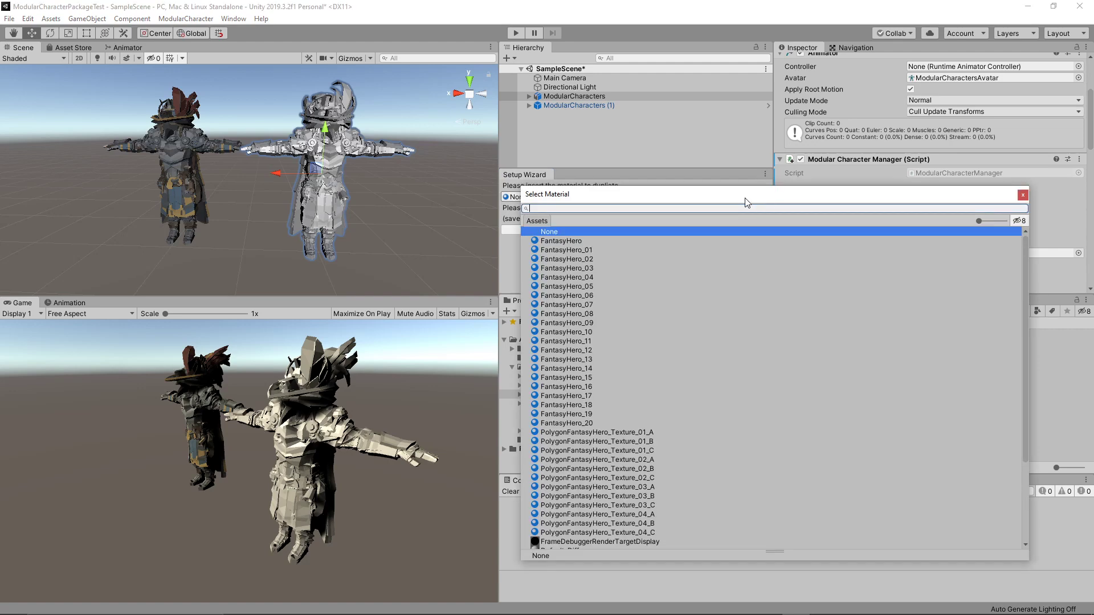
pyautogui.doubleClick(555, 241)
pyautogui.click(565, 231)
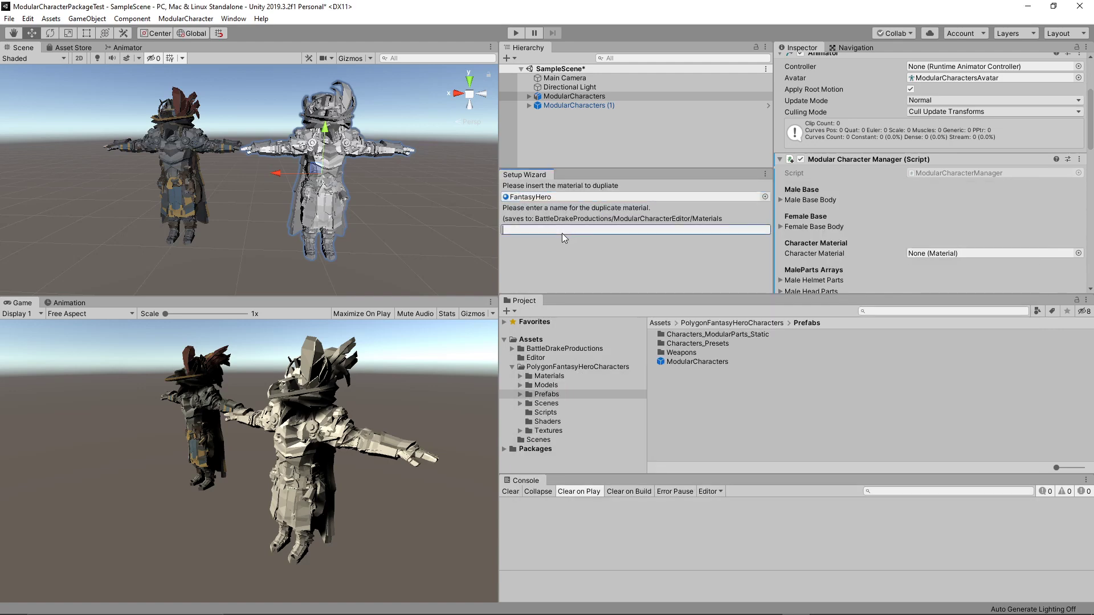
pyautogui.write('M_Demo')
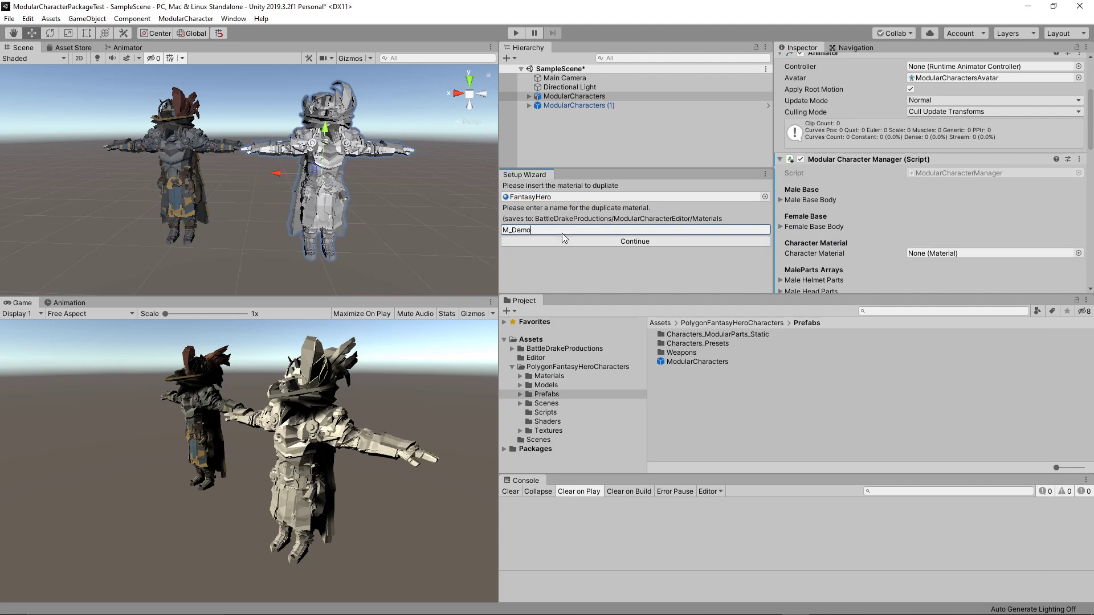
pyautogui.click(641, 242)
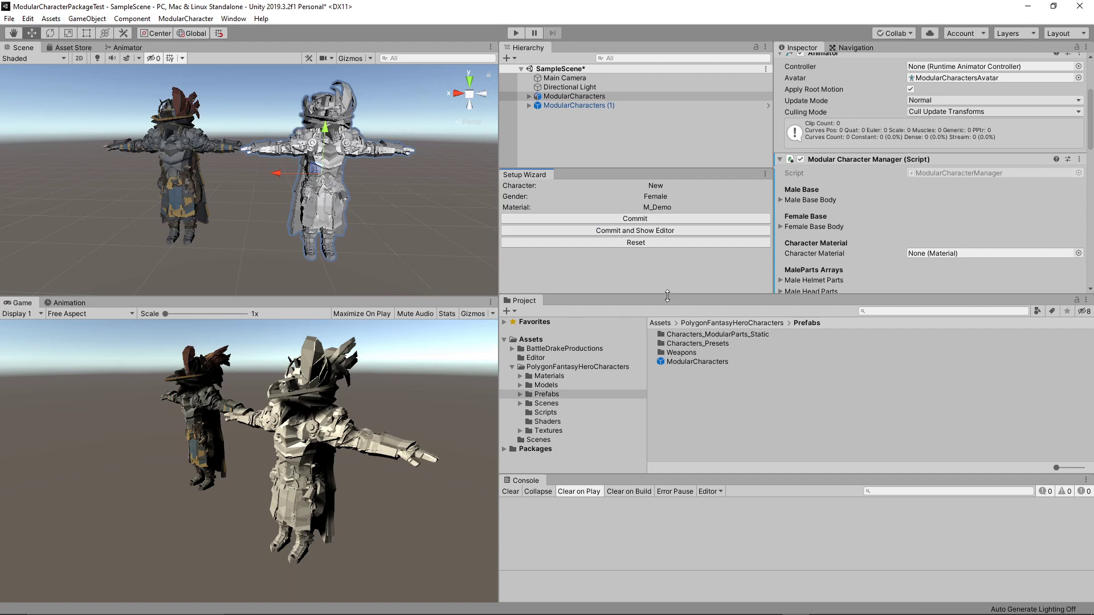
# Commit the character, dock the Modular Editor, and set Helmet 5, Head 12, HeadAttachment 3, Torso 12.
pyautogui.click(661, 231)
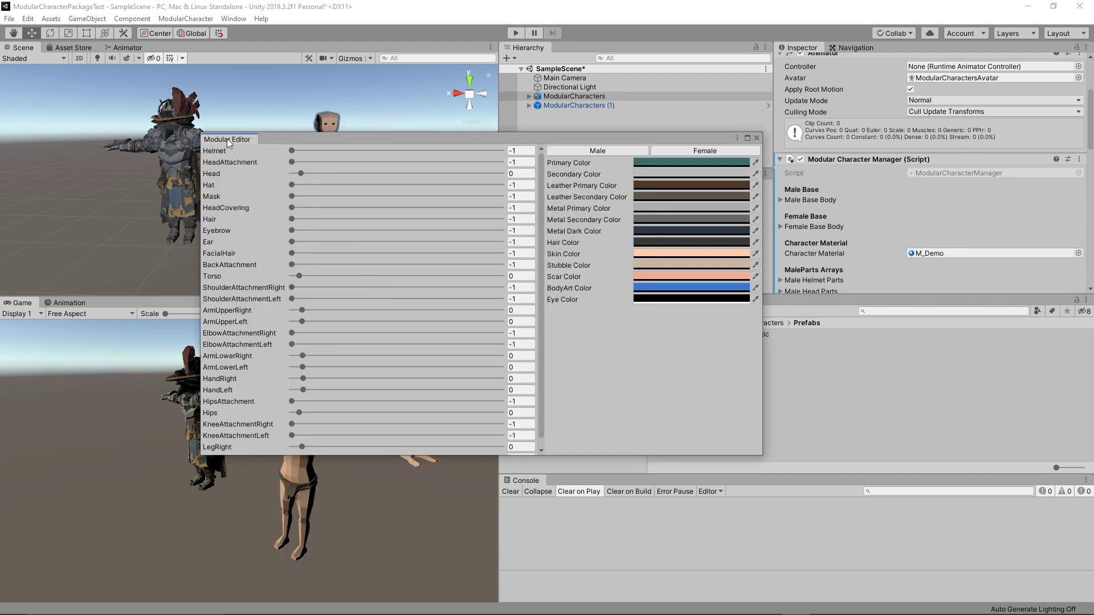
pyautogui.moveTo(228, 138); pyautogui.dragTo(129, 302)
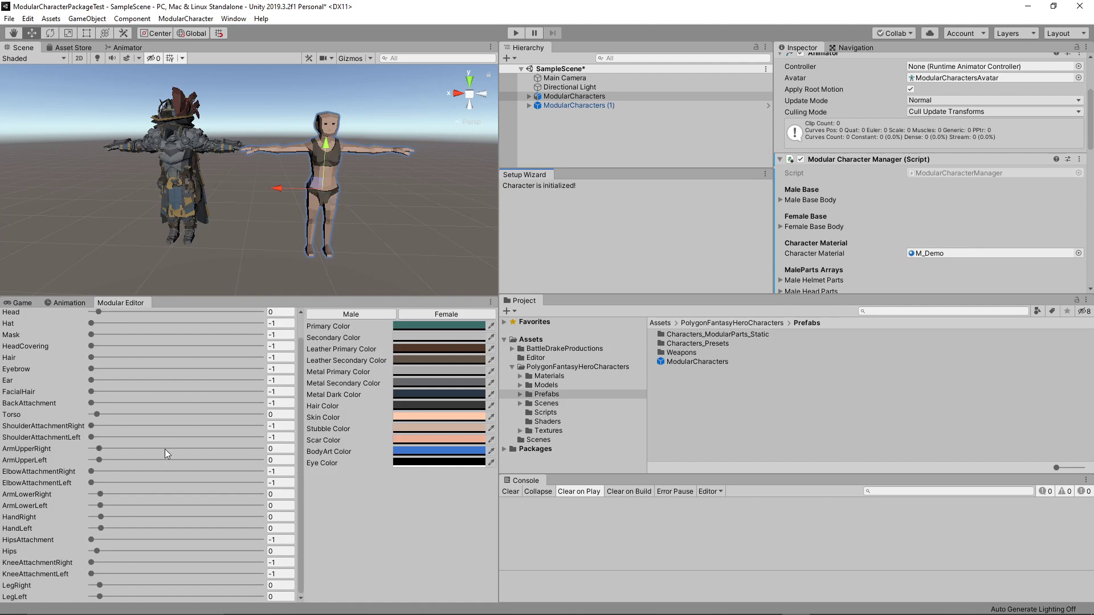
pyautogui.moveTo(93, 314); pyautogui.dragTo(172, 336)
pyautogui.moveTo(101, 335); pyautogui.dragTo(187, 332)
pyautogui.moveTo(91, 325); pyautogui.dragTo(144, 327)
pyautogui.moveTo(91, 371); pyautogui.dragTo(159, 385)
pyautogui.moveTo(98, 439); pyautogui.dragTo(149, 402)
# Add facial hair, then expand the Project folders down to the Materials folder holding M_Demo.
pyautogui.click(189, 405)
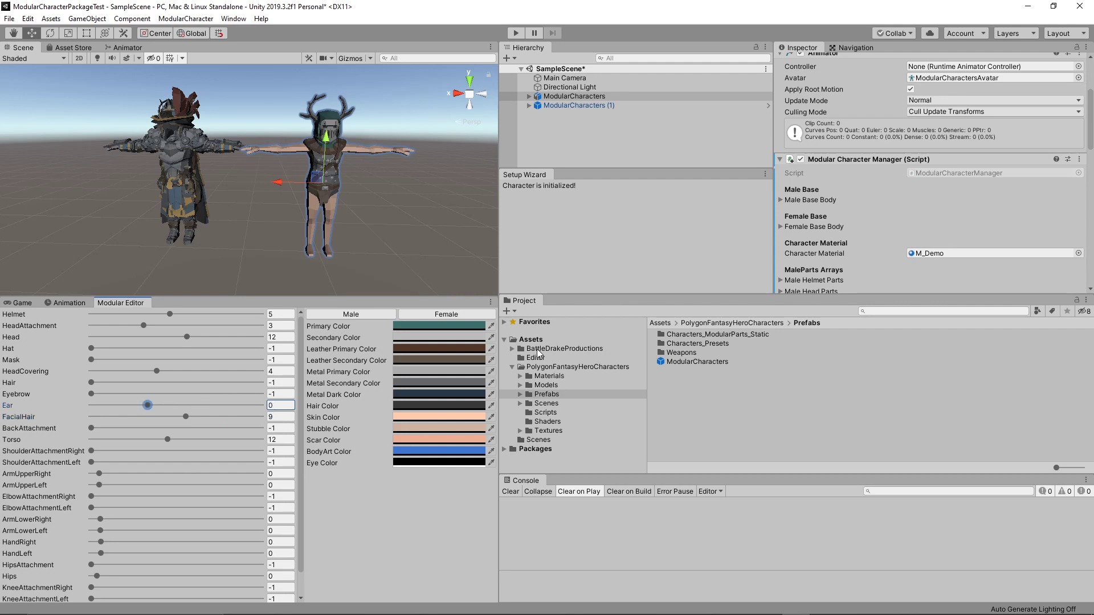
pyautogui.click(512, 348)
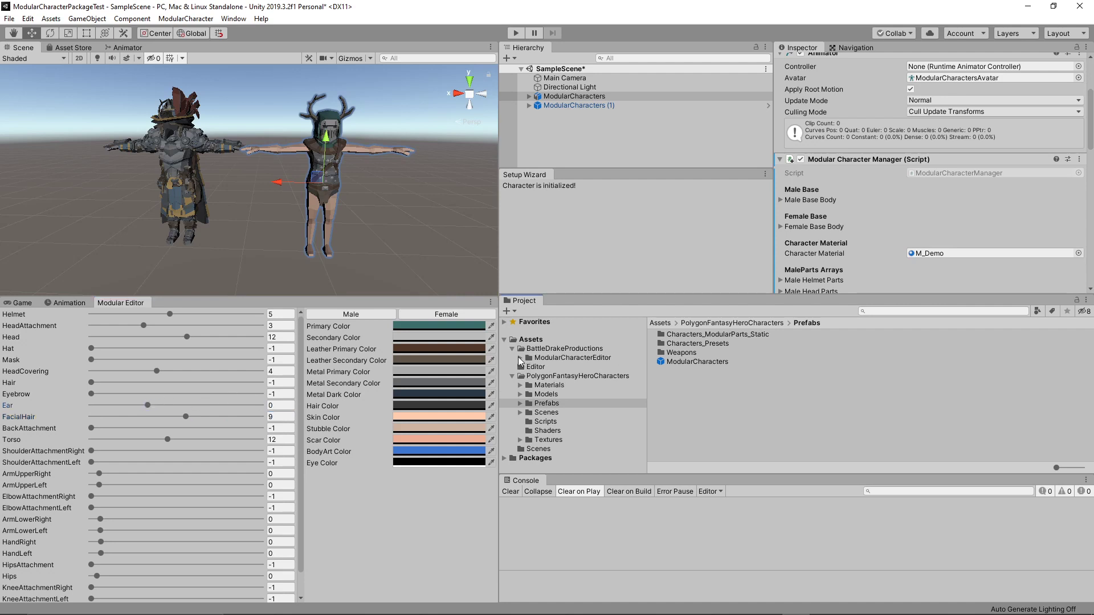
pyautogui.click(520, 358)
pyautogui.click(557, 367)
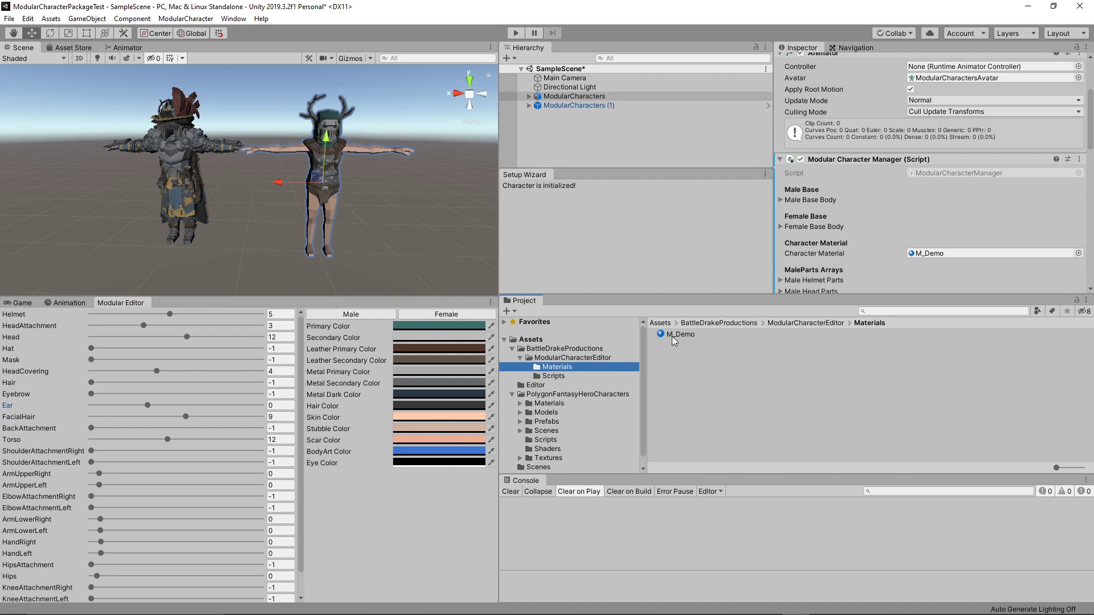
# Choose arm, elbow, hand, hip, knee and leg parts, including Hips 14 and left leg 11.
pyautogui.click(196, 485)
pyautogui.click(204, 496)
pyautogui.click(223, 553)
pyautogui.click(184, 599)
pyautogui.scroll(-2, 120, 553)
pyautogui.click(190, 539)
pyautogui.click(179, 551)
pyautogui.click(168, 574)
pyautogui.click(196, 449)
pyautogui.click(120, 483)
pyautogui.click(176, 483)
pyautogui.click(205, 528)
pyautogui.click(184, 562)
pyautogui.click(176, 585)
pyautogui.click(159, 597)
pyautogui.click(193, 596)
# Toggle the gender, then set primary colour white, secondary near-black, and leather primary orange.
pyautogui.click(357, 312)
pyautogui.click(443, 313)
pyautogui.click(384, 314)
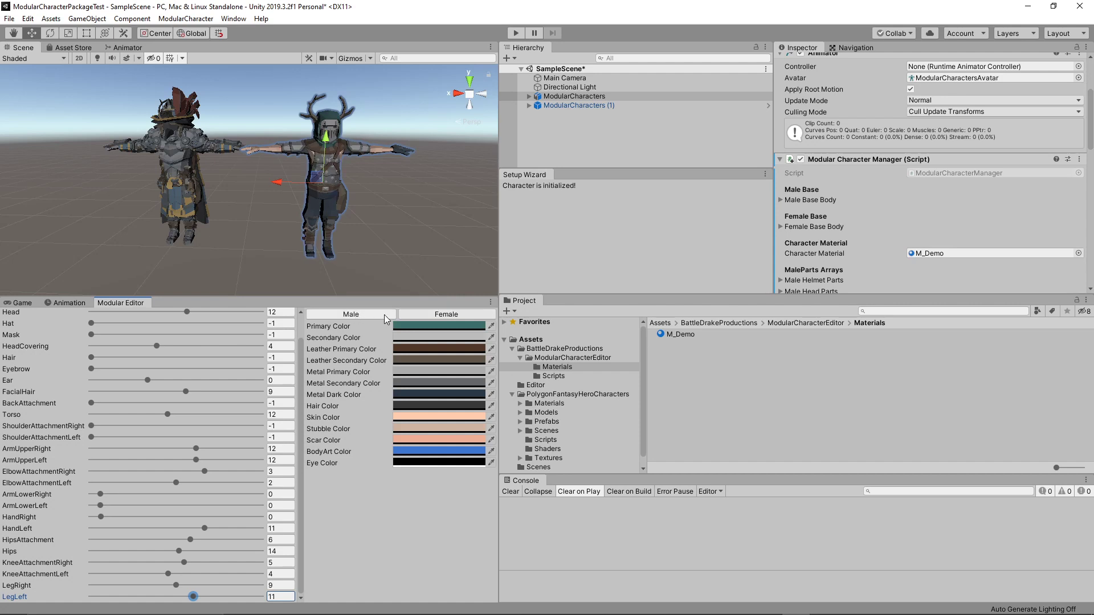
pyautogui.click(423, 325)
pyautogui.moveTo(740, 228); pyautogui.dragTo(707, 171)
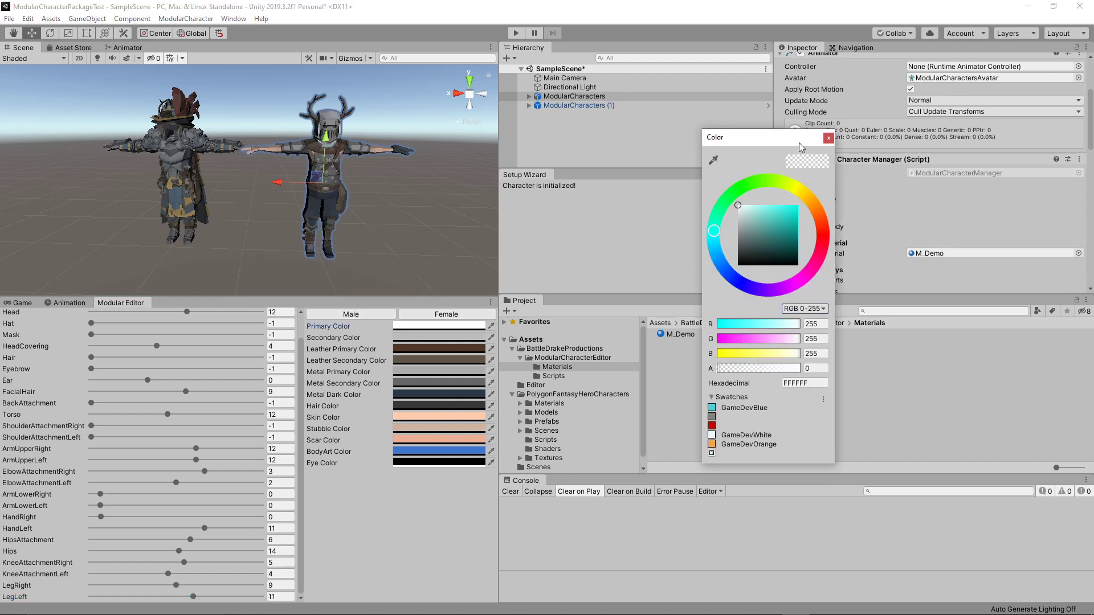
pyautogui.click(828, 138)
pyautogui.click(428, 335)
pyautogui.moveTo(795, 230); pyautogui.dragTo(741, 263)
pyautogui.click(828, 137)
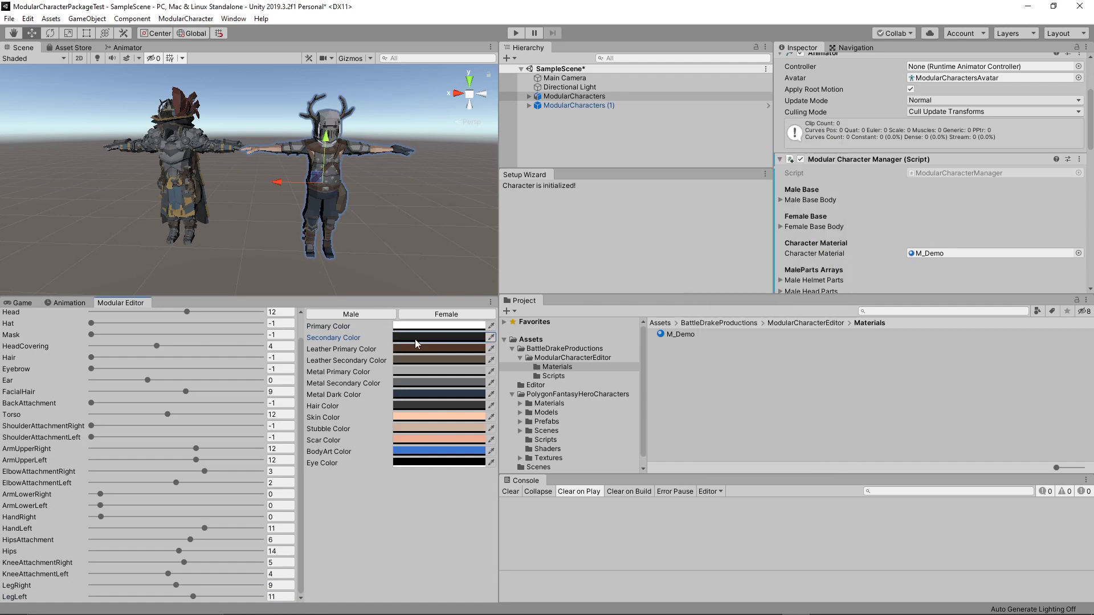
pyautogui.click(429, 349)
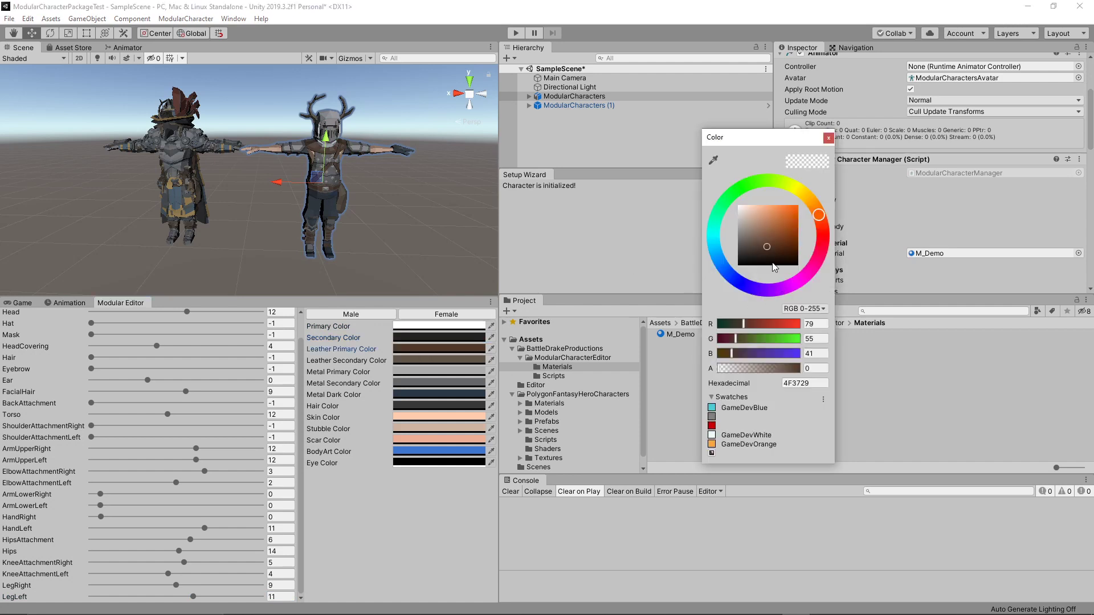
pyautogui.moveTo(753, 250); pyautogui.dragTo(811, 188)
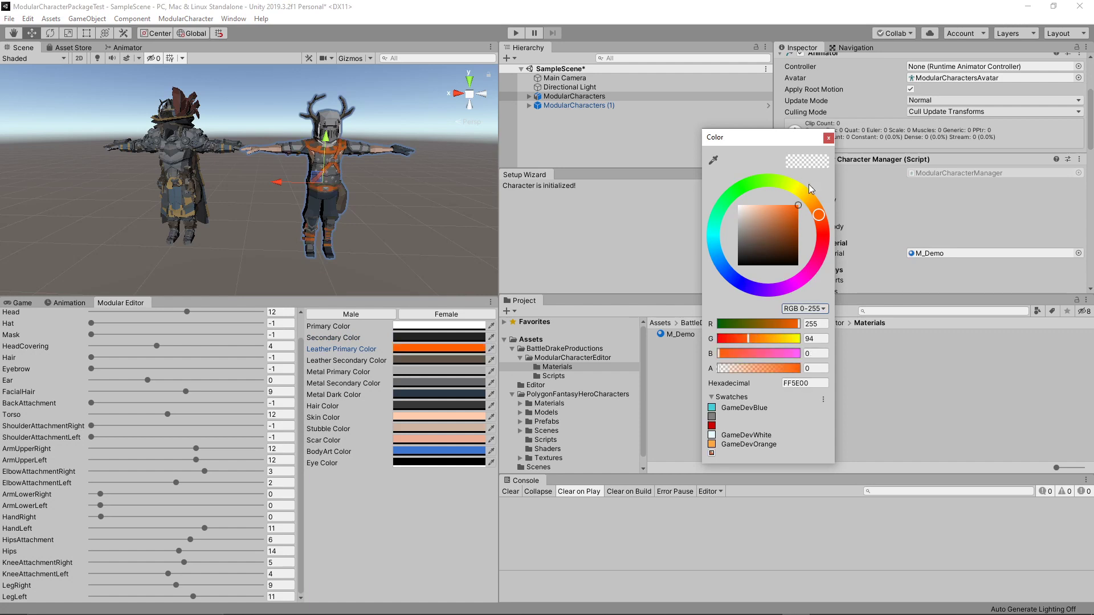
pyautogui.click(828, 139)
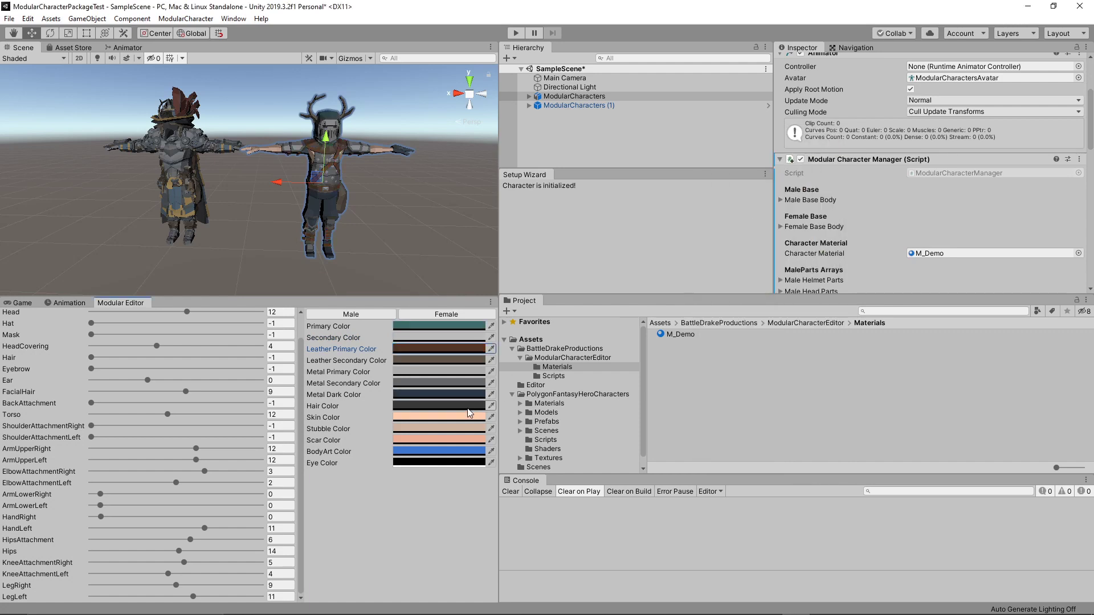
# Orbit the view around the characters and open the Prefabs folder.
pyautogui.keyDown('alt'); pyautogui.moveTo(398, 166); pyautogui.dragTo(402, 255); pyautogui.keyUp('alt')
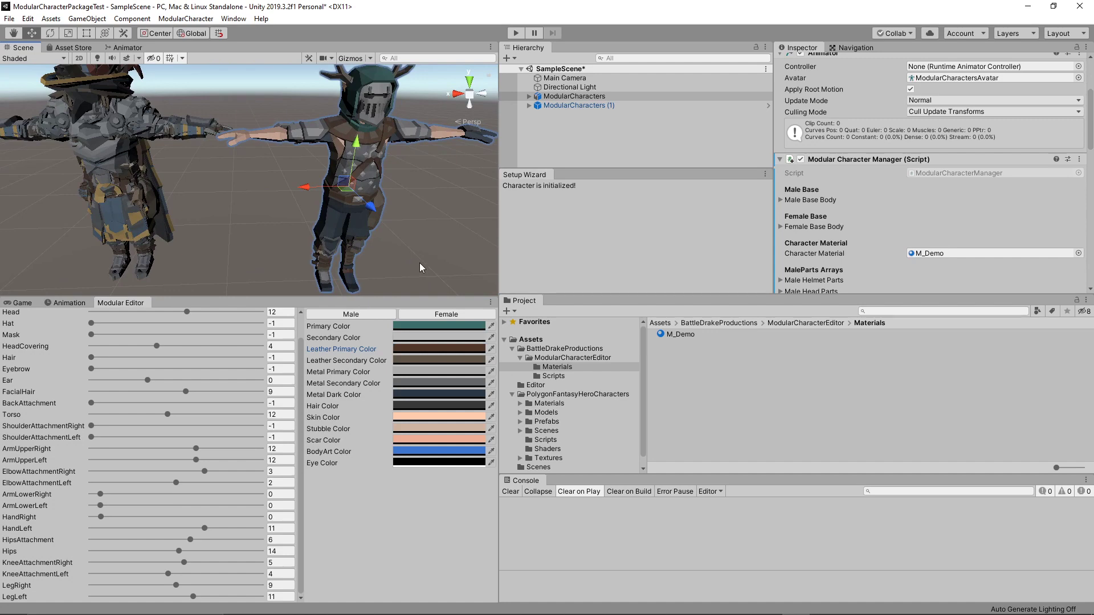
pyautogui.keyDown('alt'); pyautogui.moveTo(422, 266); pyautogui.dragTo(193, 307); pyautogui.keyUp('alt')
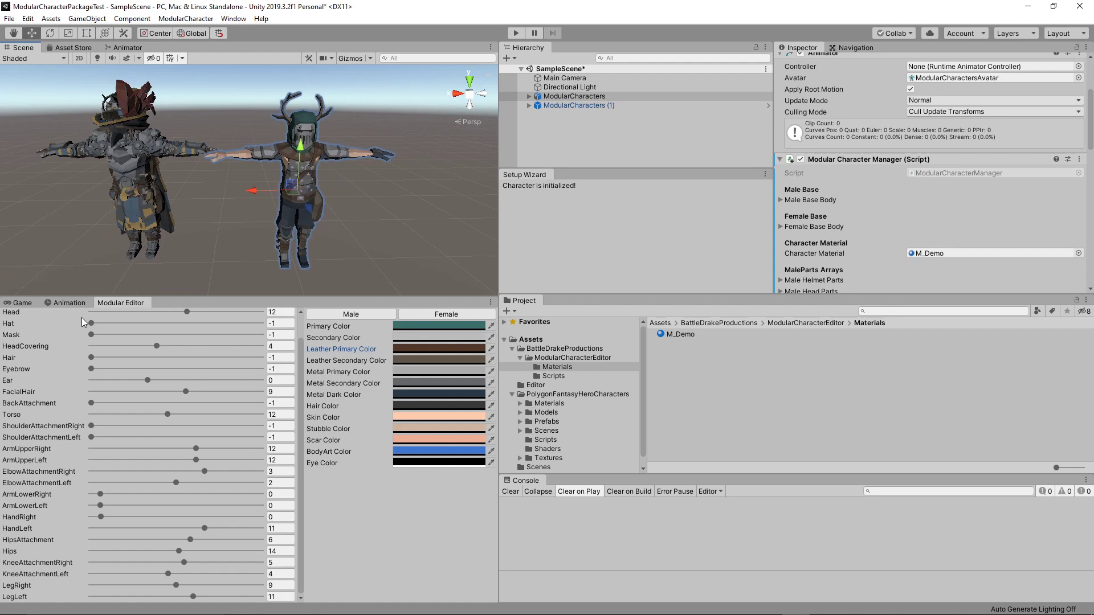
pyautogui.click(548, 422)
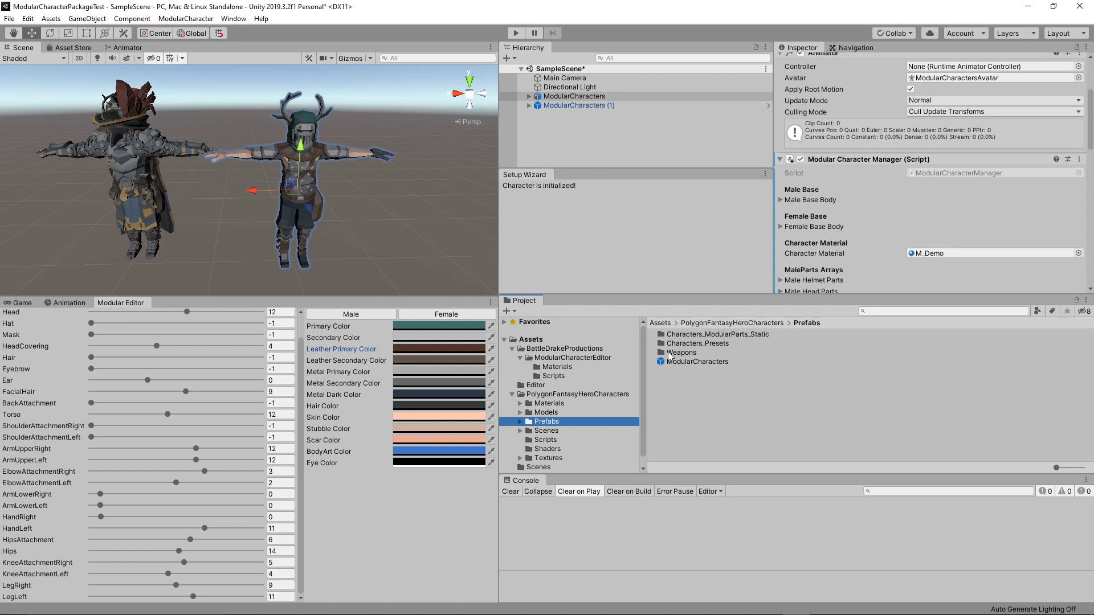
# Place Chr_FantasyHero_Preset_17 from Characters_Presets in front of the other two characters, then view Game.
pyautogui.doubleClick(697, 343)
pyautogui.scroll(-5, 723, 370)
pyautogui.scroll(-20, 722, 370)
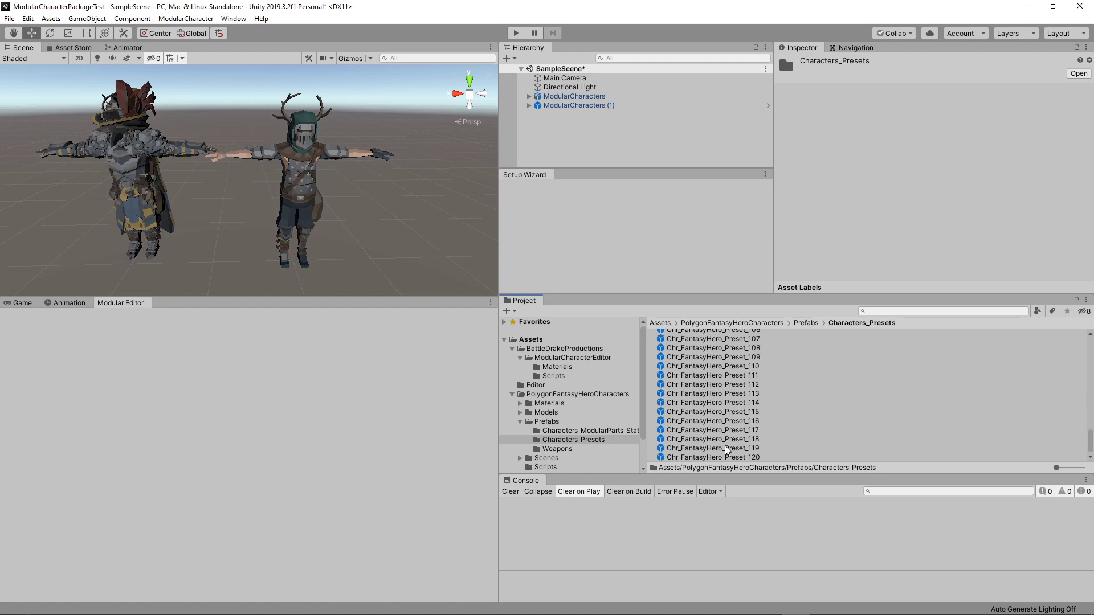
pyautogui.scroll(20, 736, 434)
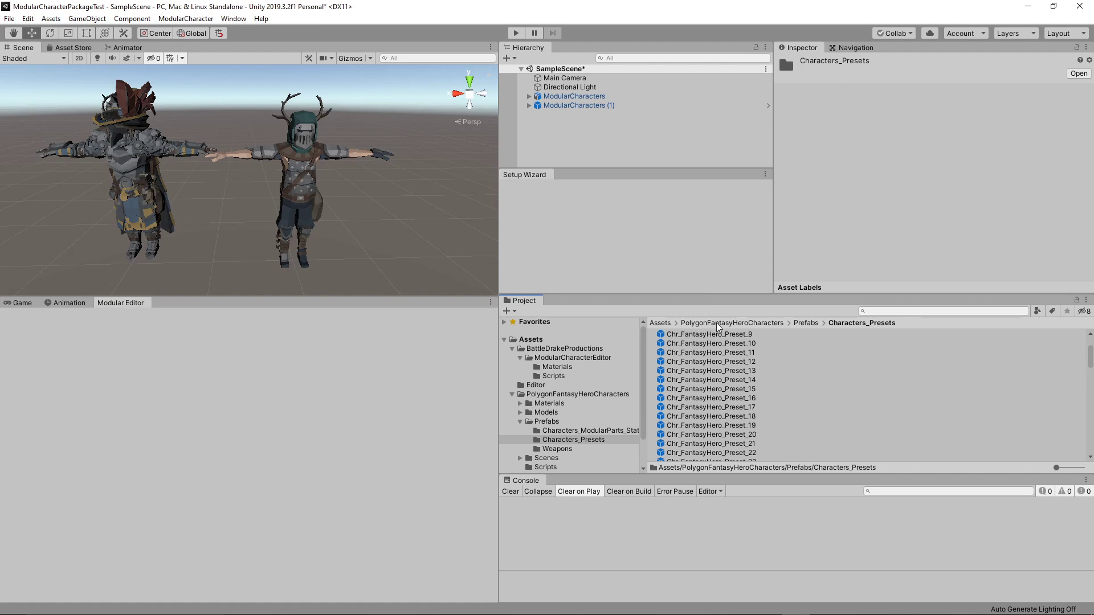
pyautogui.click(722, 407)
pyautogui.moveTo(705, 374); pyautogui.dragTo(640, 160)
pyautogui.moveTo(292, 200); pyautogui.dragTo(258, 245)
pyautogui.click(20, 304)
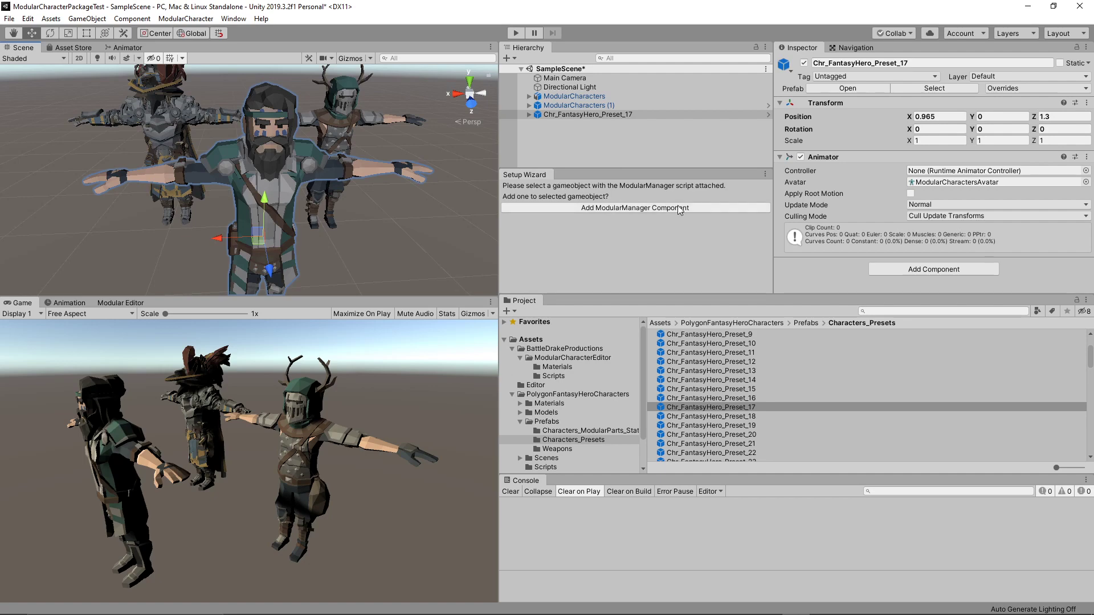
# Add the ModularManager component and mark Preset_17 as an existing male character.
pyautogui.click(622, 209)
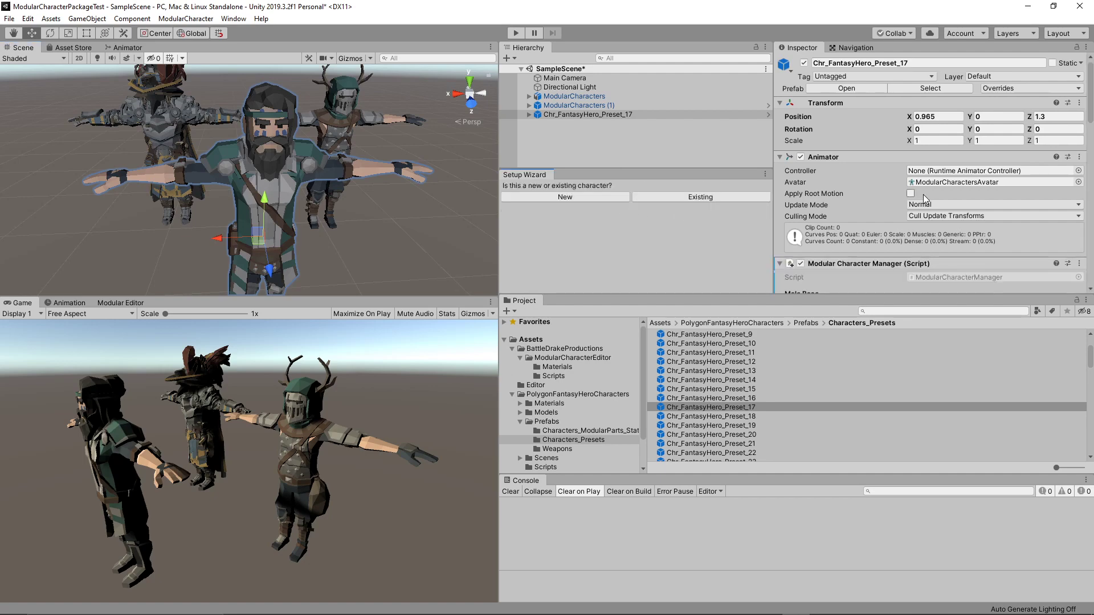
pyautogui.scroll(-10, 922, 193)
pyautogui.scroll(4, 921, 193)
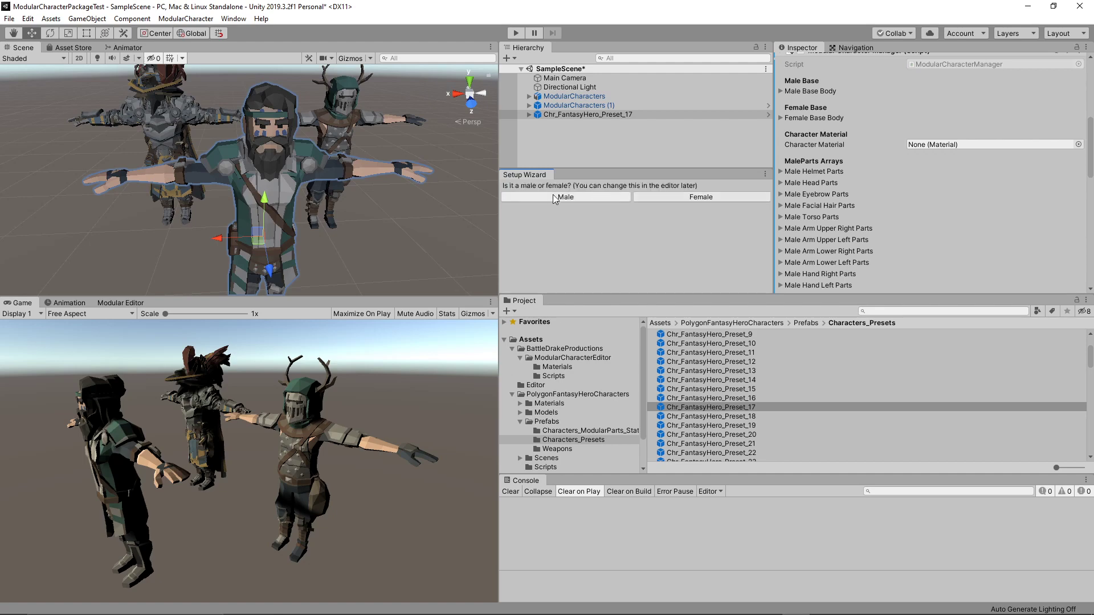
pyautogui.keyDown('alt'); pyautogui.moveTo(295, 227); pyautogui.dragTo(319, 128); pyautogui.keyUp('alt')
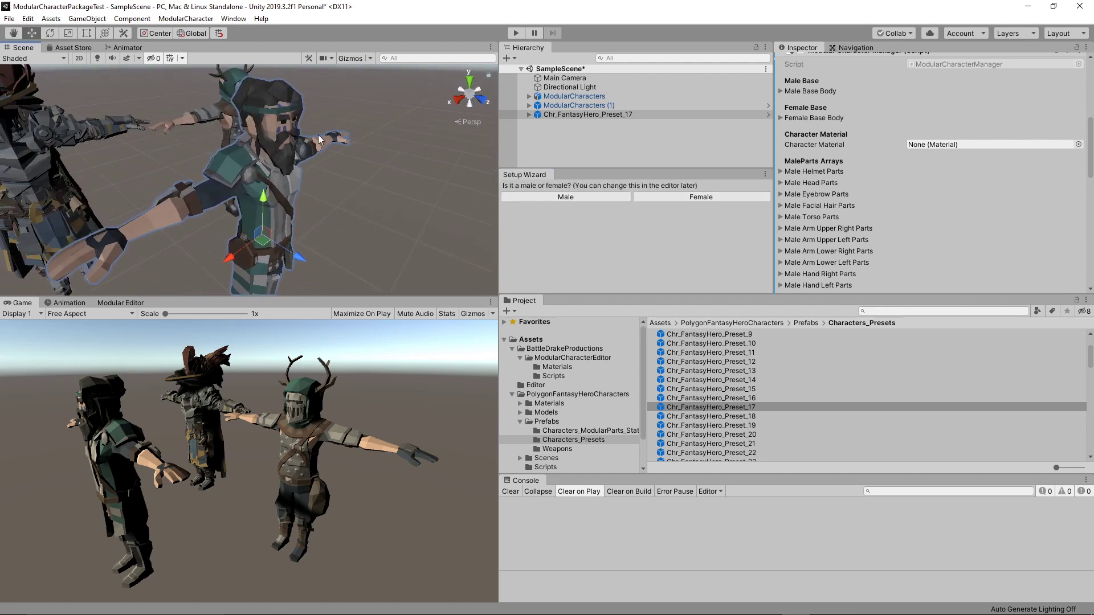
pyautogui.click(566, 197)
pyautogui.keyDown('alt'); pyautogui.moveTo(462, 221); pyautogui.dragTo(513, 210); pyautogui.keyUp('alt')
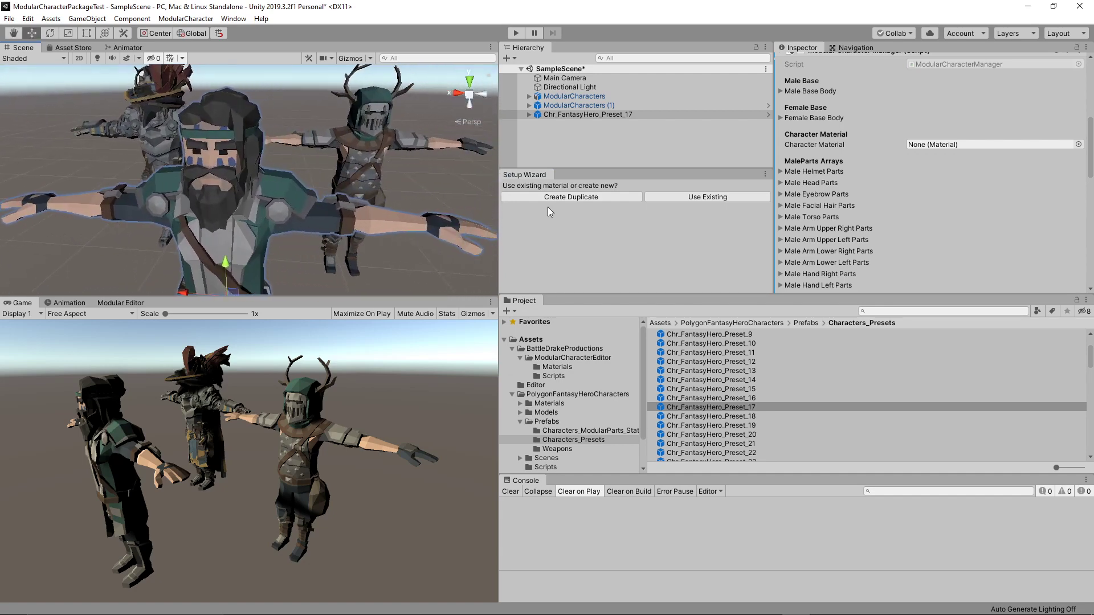
# Use the existing FantasyHero material, continue, and commit the setup to open the Modular Editor.
pyautogui.click(702, 197)
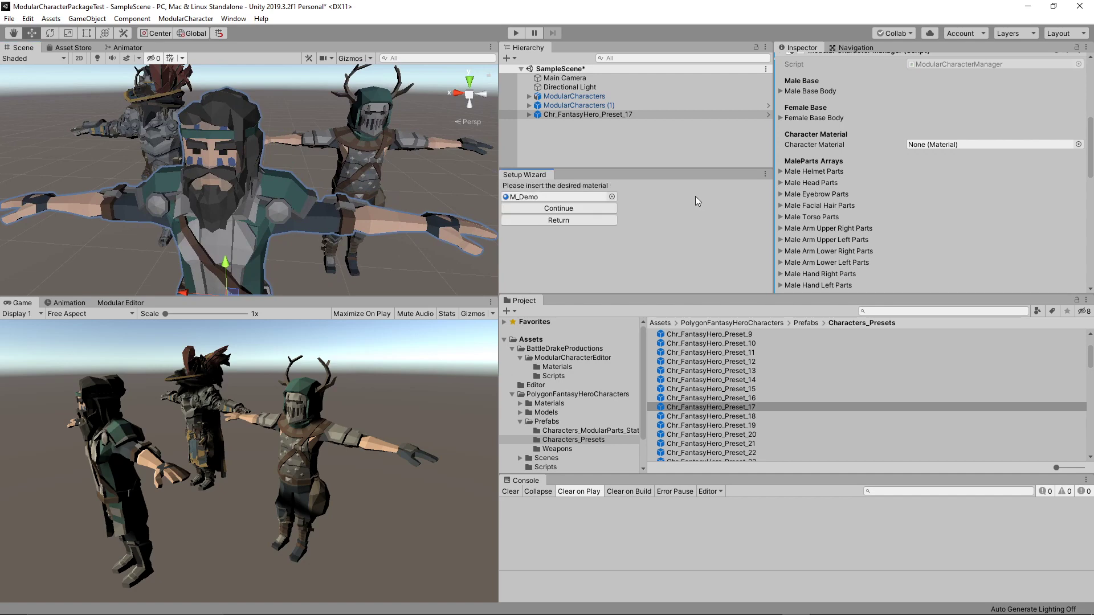
pyautogui.click(611, 197)
pyautogui.doubleClick(564, 240)
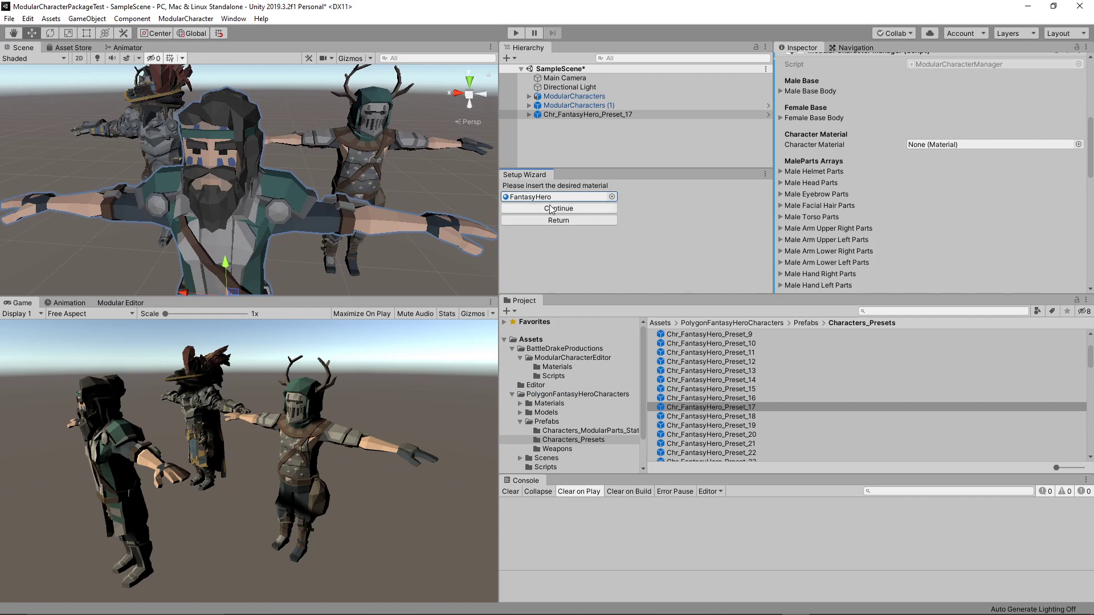
pyautogui.click(558, 209)
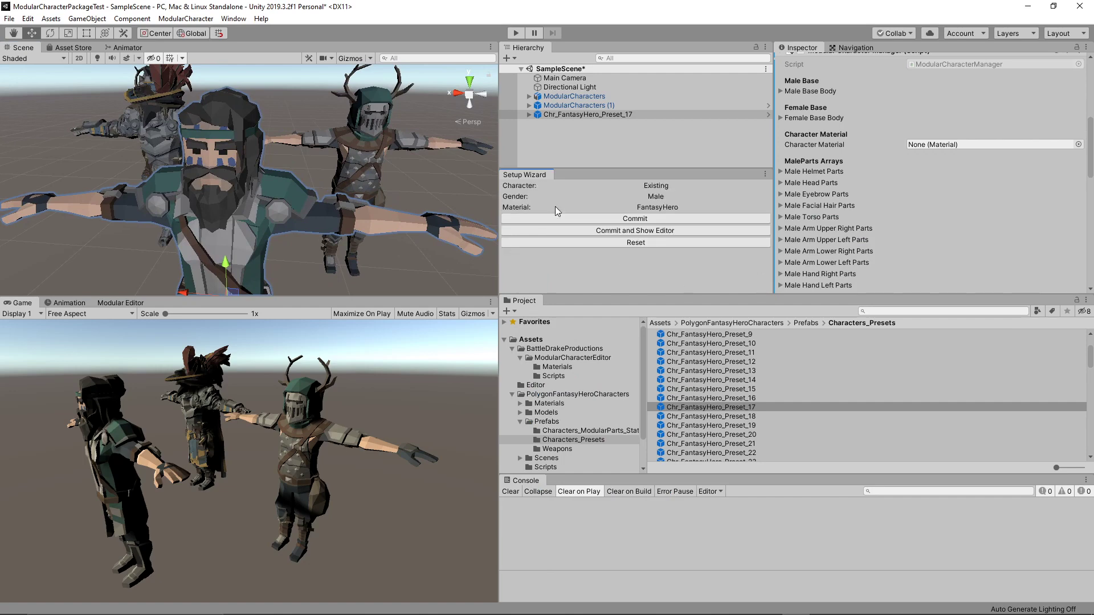
pyautogui.click(637, 230)
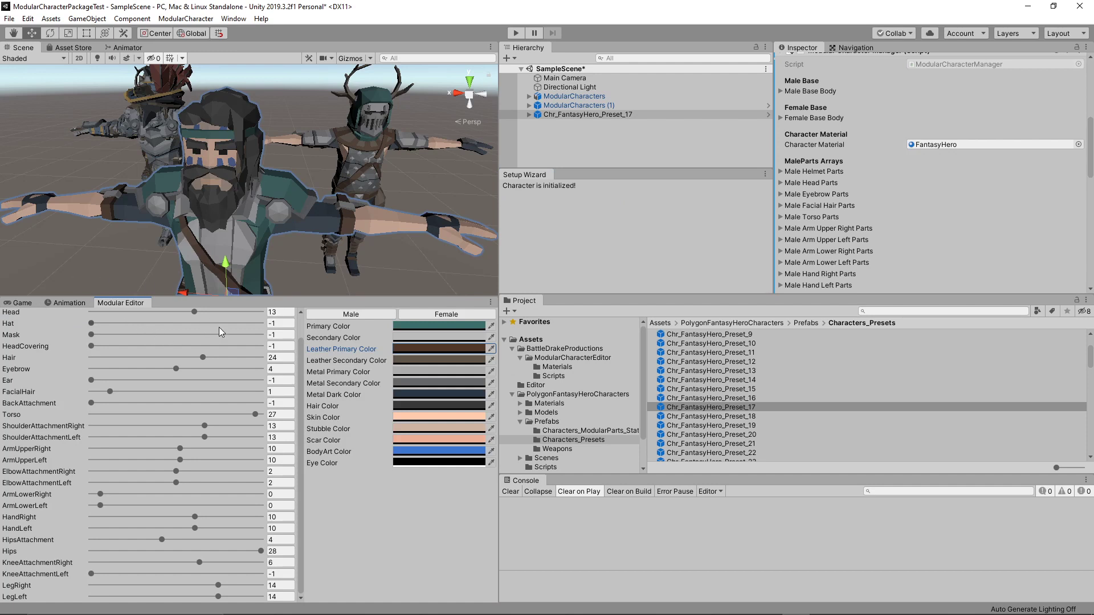
# Add a mask to the character's face in the Modular Editor.
pyautogui.moveTo(91, 335)
pyautogui.mouseDown()
pyautogui.moveTo(146, 332)
pyautogui.moveTo(63, 336)
pyautogui.moveTo(105, 333)
pyautogui.moveTo(86, 334)
pyautogui.mouseUp()
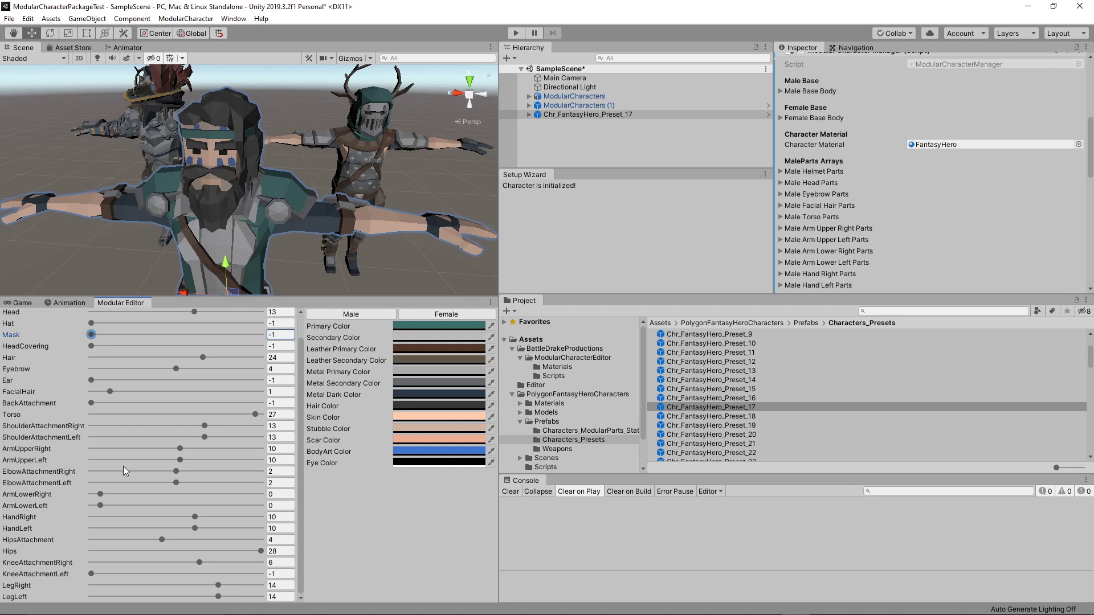
pyautogui.click(180, 459)
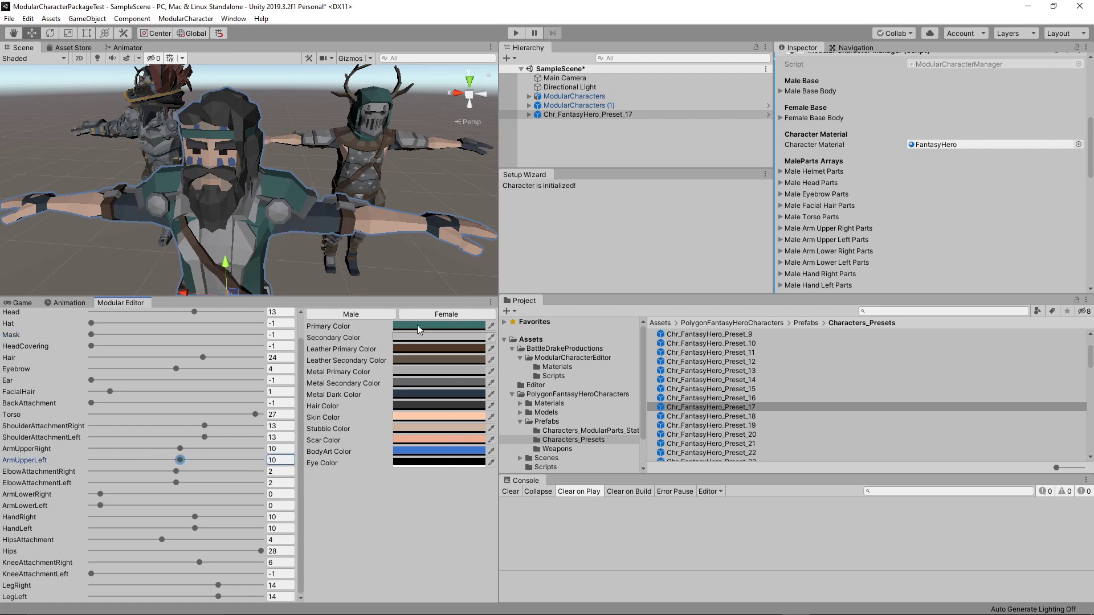
pyautogui.keyDown('alt'); pyautogui.moveTo(353, 188); pyautogui.dragTo(291, 183); pyautogui.keyUp('alt')
# Delete the duplicate ModularCharacters (1) object and select ModularCharacters.
pyautogui.click(569, 105)
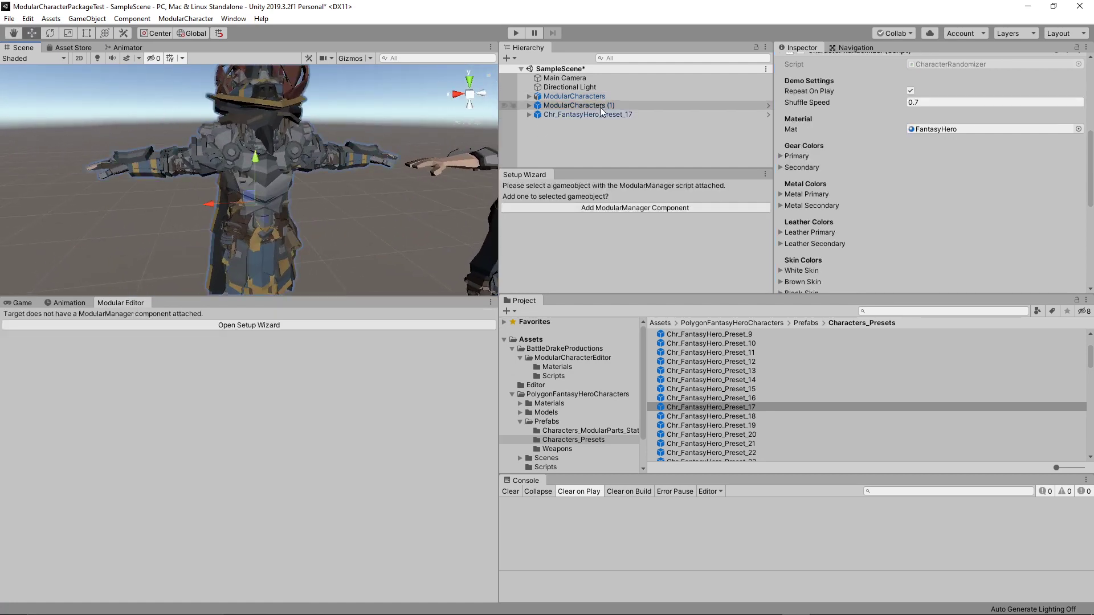
pyautogui.press('Delete')
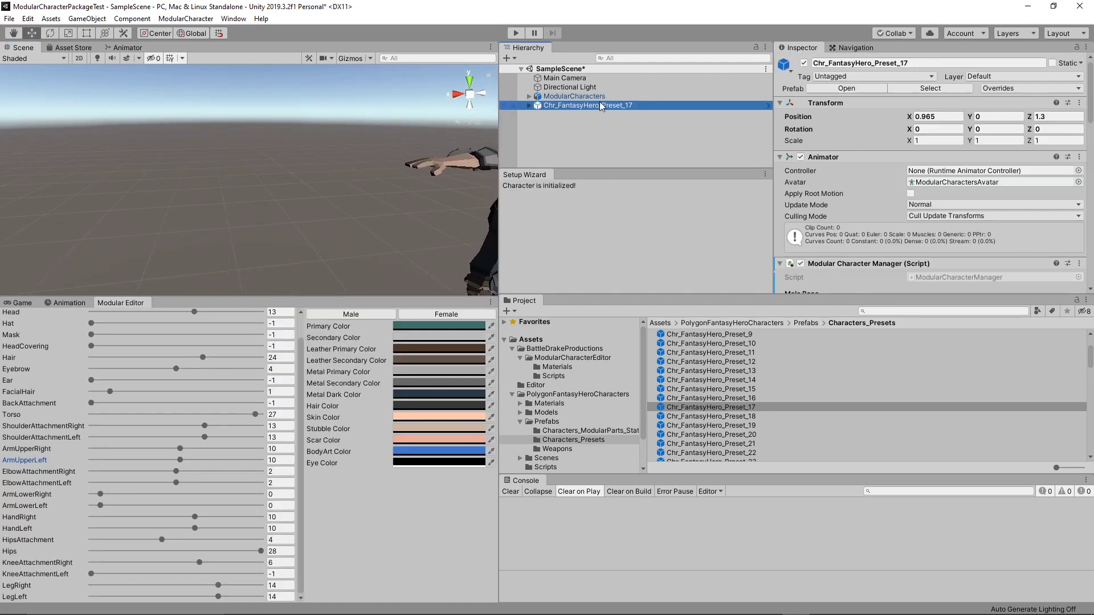
pyautogui.click(569, 96)
pyautogui.keyDown('alt'); pyautogui.moveTo(268, 154); pyautogui.dragTo(329, 253); pyautogui.keyUp('alt')
# Frame both characters larger and show them in the Game view.
pyautogui.scroll(5, 329, 182)
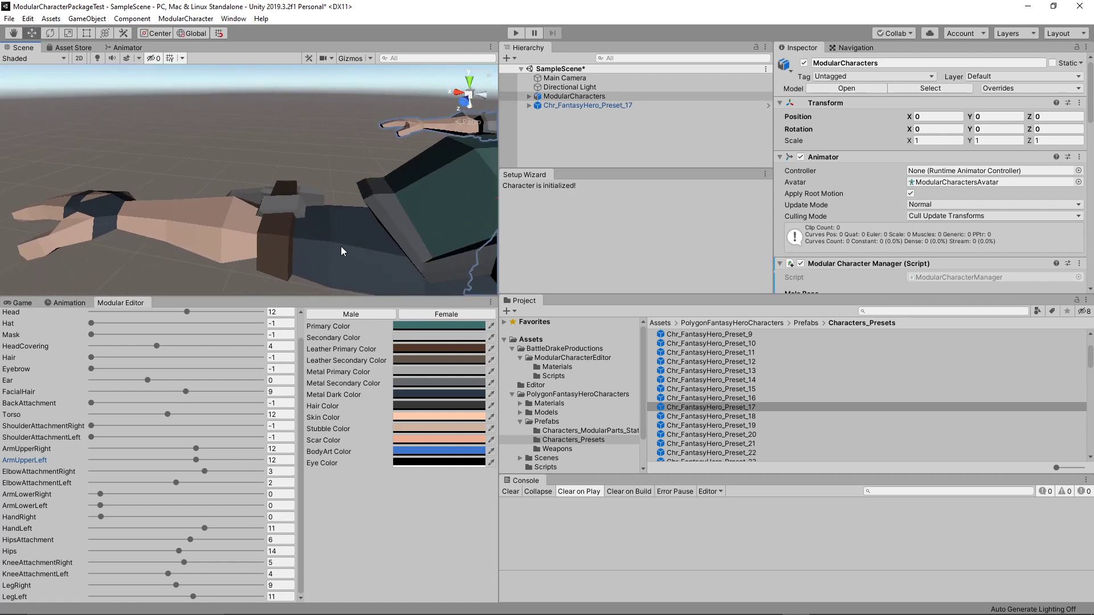
pyautogui.scroll(-5, 342, 250)
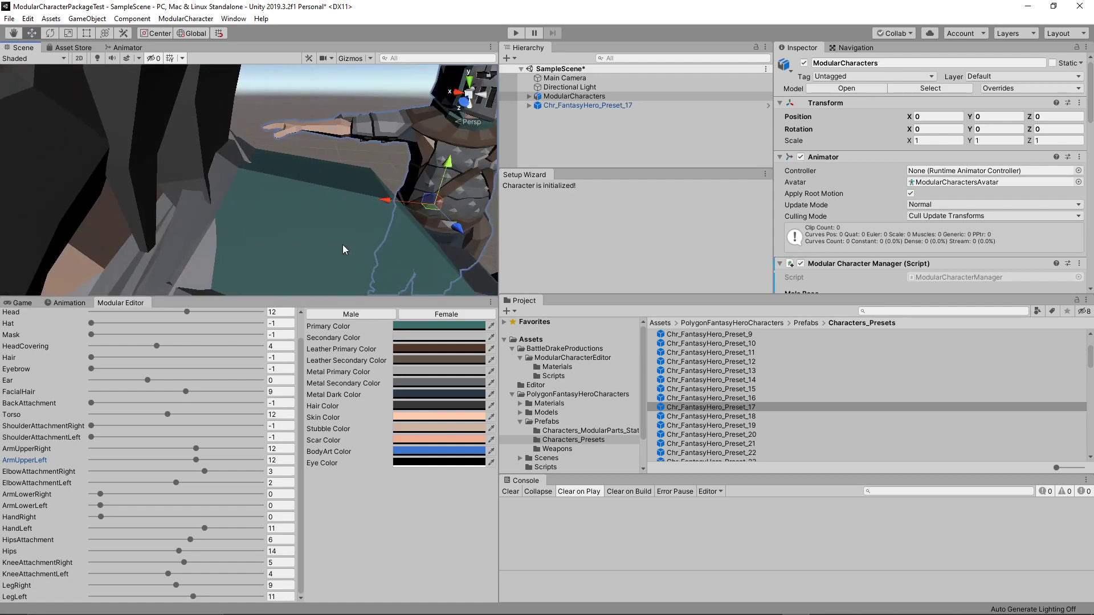
pyautogui.scroll(-8, 351, 236)
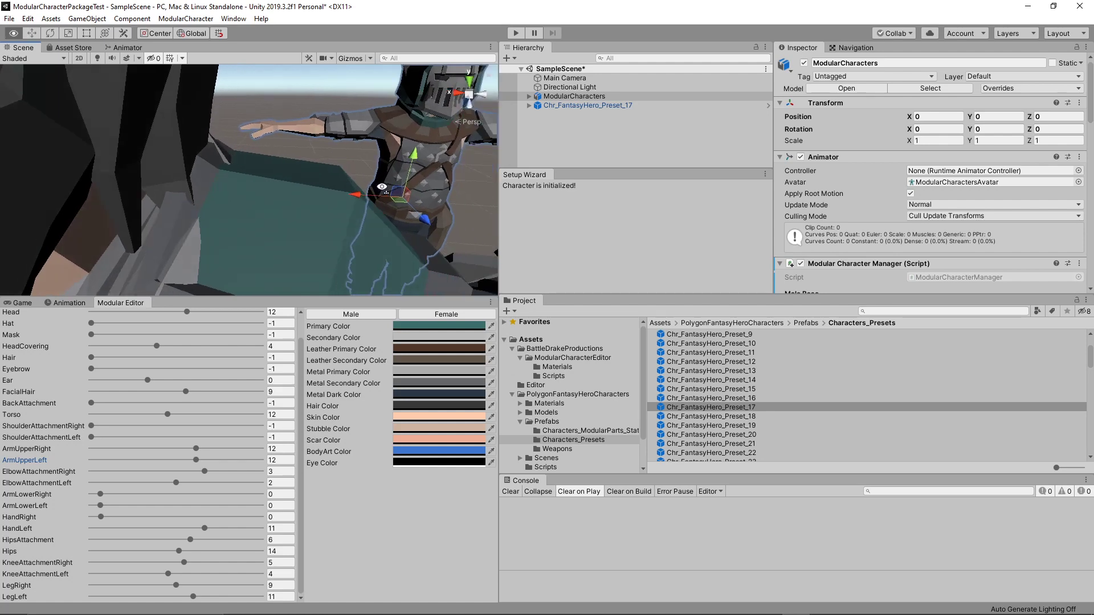
pyautogui.scroll(3, 309, 214)
pyautogui.keyDown('alt'); pyautogui.moveTo(308, 214); pyautogui.dragTo(374, 210); pyautogui.keyUp('alt')
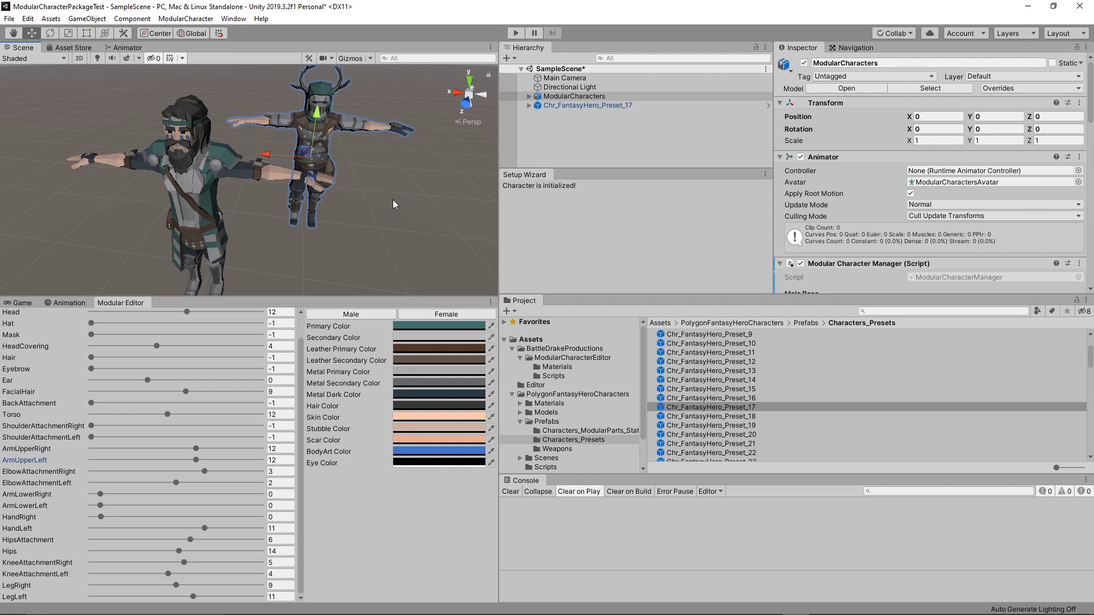
pyautogui.click(24, 302)
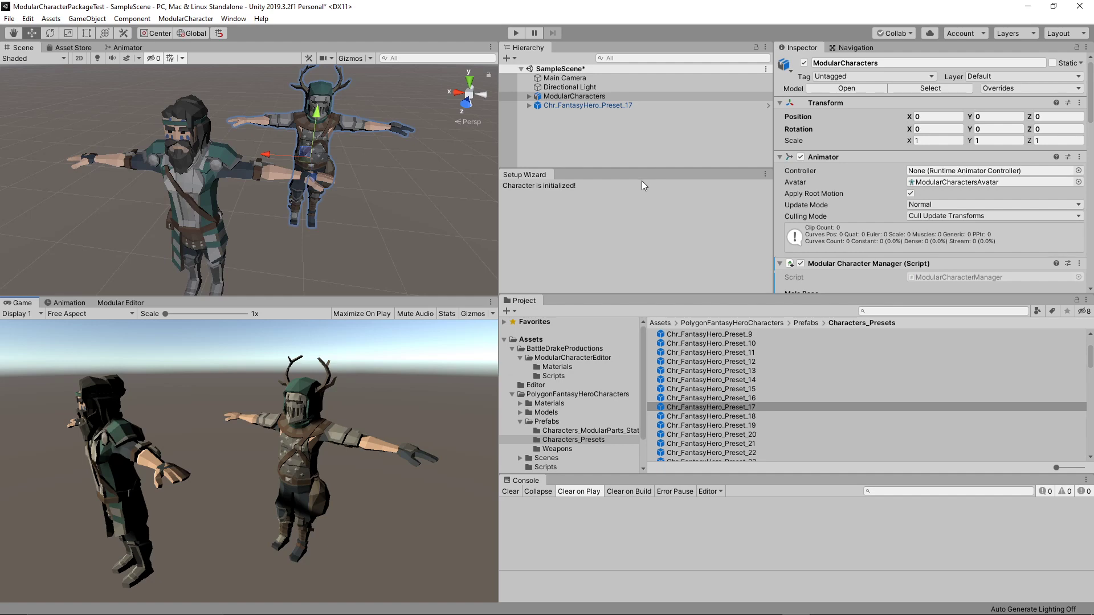
# Select the left character, Chr_FantasyHero_Preset_17, and show its Modular Editor part sliders.
pyautogui.click(574, 106)
pyautogui.click(584, 97)
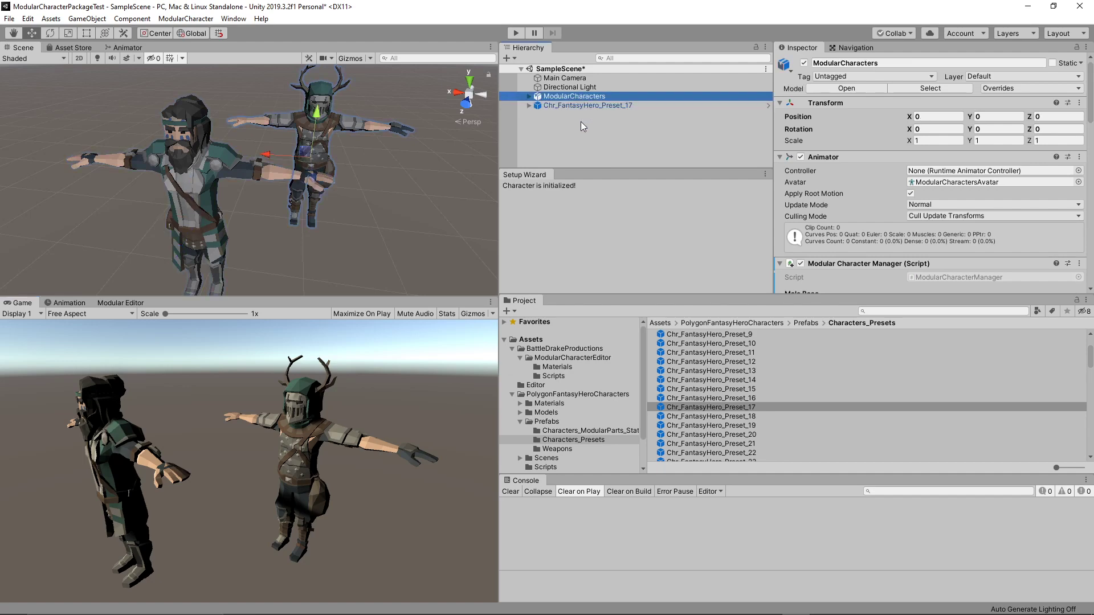
pyautogui.click(186, 227)
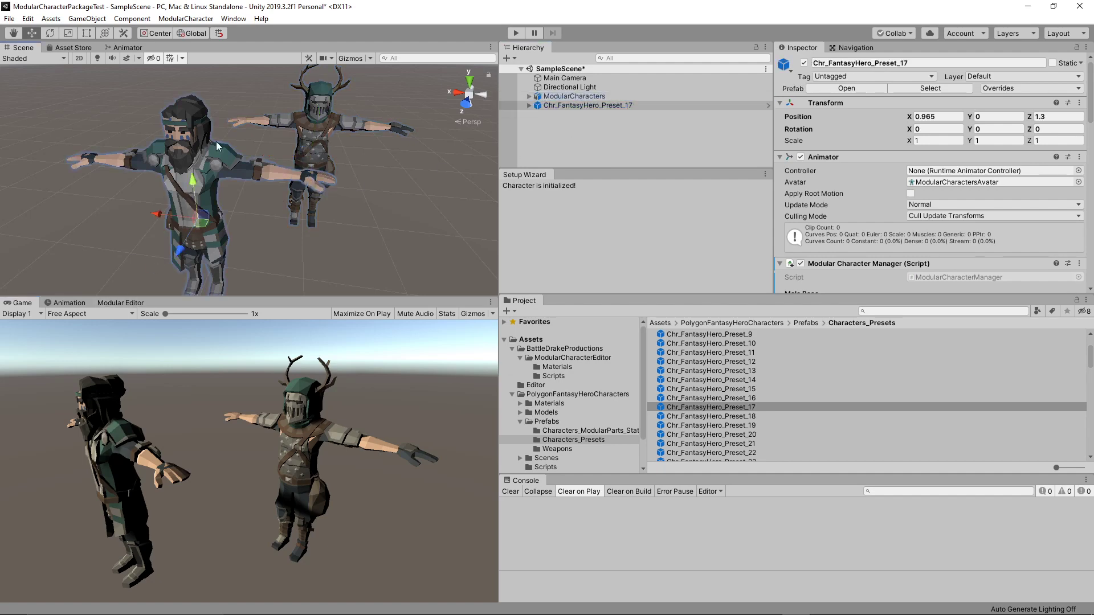
pyautogui.click(120, 302)
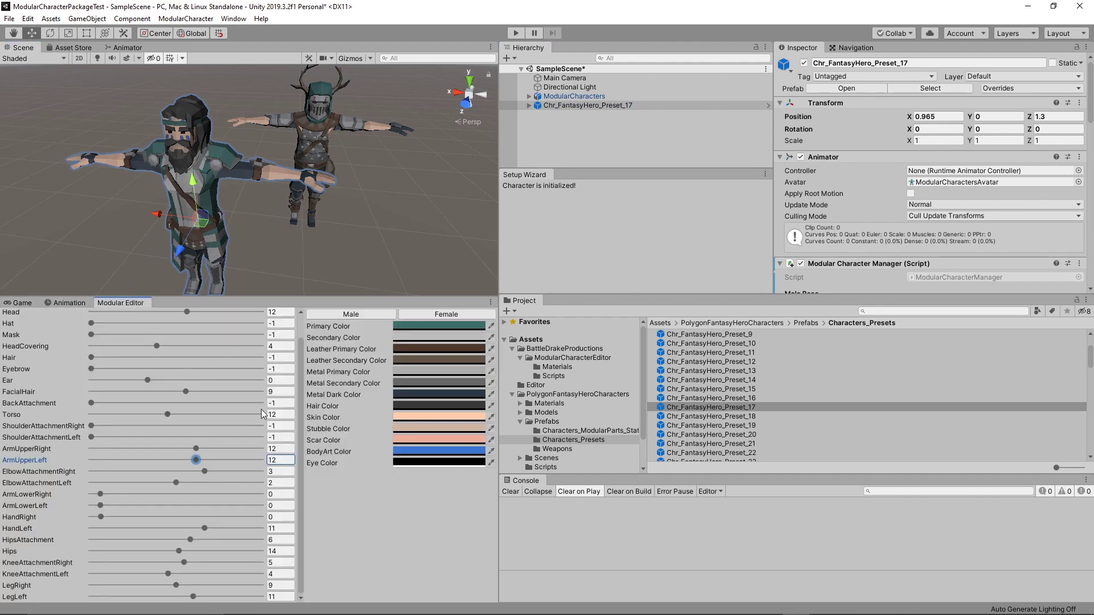
# Frame Preset_17 and try ShoulderAttachmentRight values 9 and 11.
pyautogui.keyDown('alt'); pyautogui.moveTo(234, 244); pyautogui.dragTo(277, 228); pyautogui.keyUp('alt')
pyautogui.press('f')
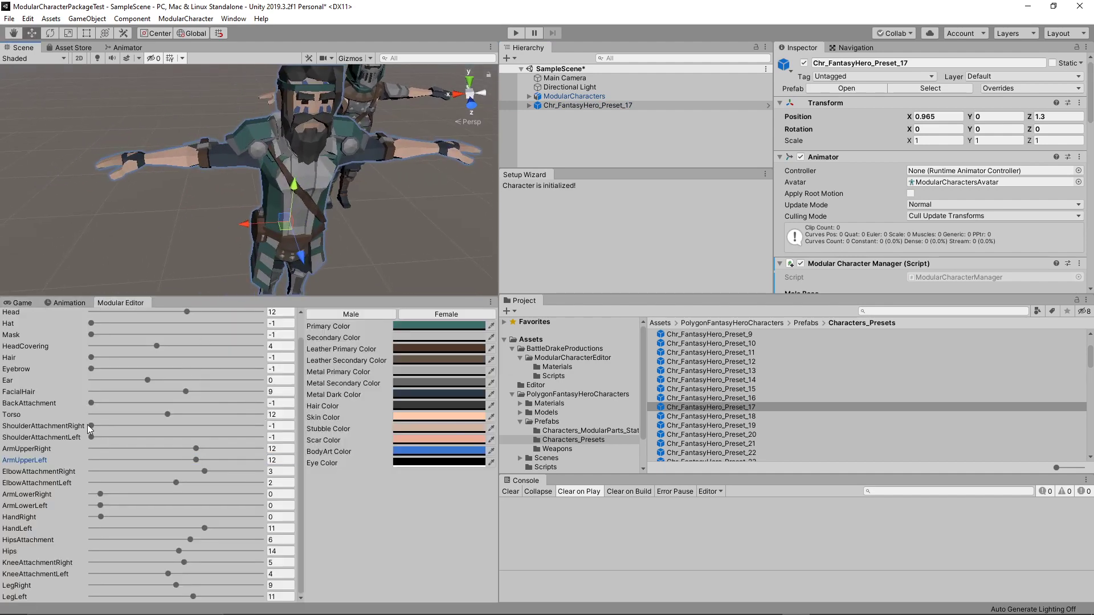
pyautogui.moveTo(94, 425); pyautogui.dragTo(199, 429)
pyautogui.keyDown('alt'); pyautogui.moveTo(308, 188); pyautogui.dragTo(332, 227); pyautogui.keyUp('alt')
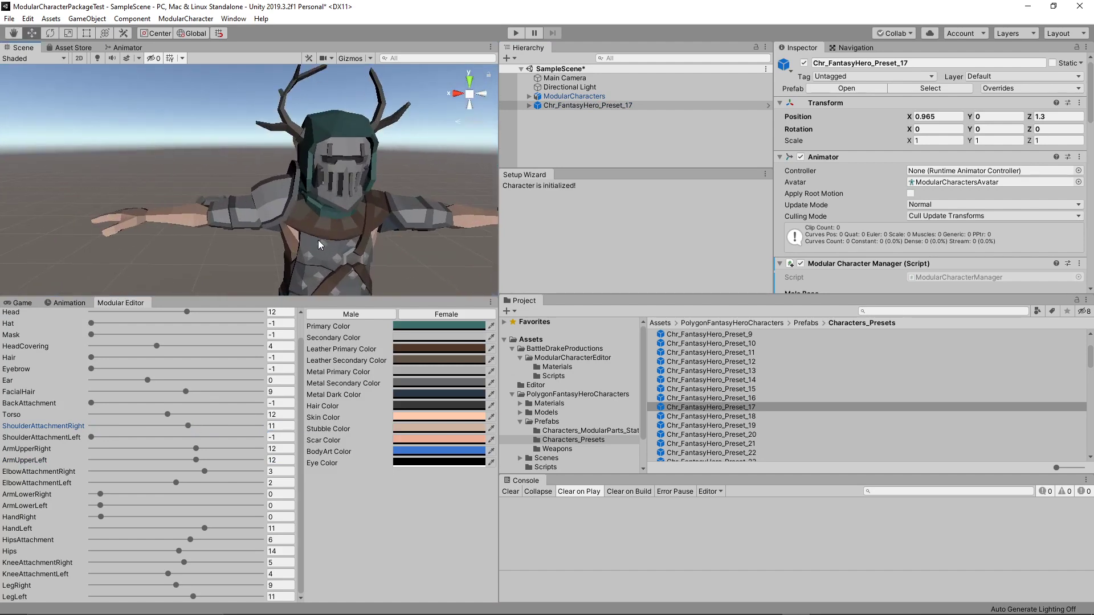
pyautogui.click(573, 106)
pyautogui.scroll(-5, 288, 171)
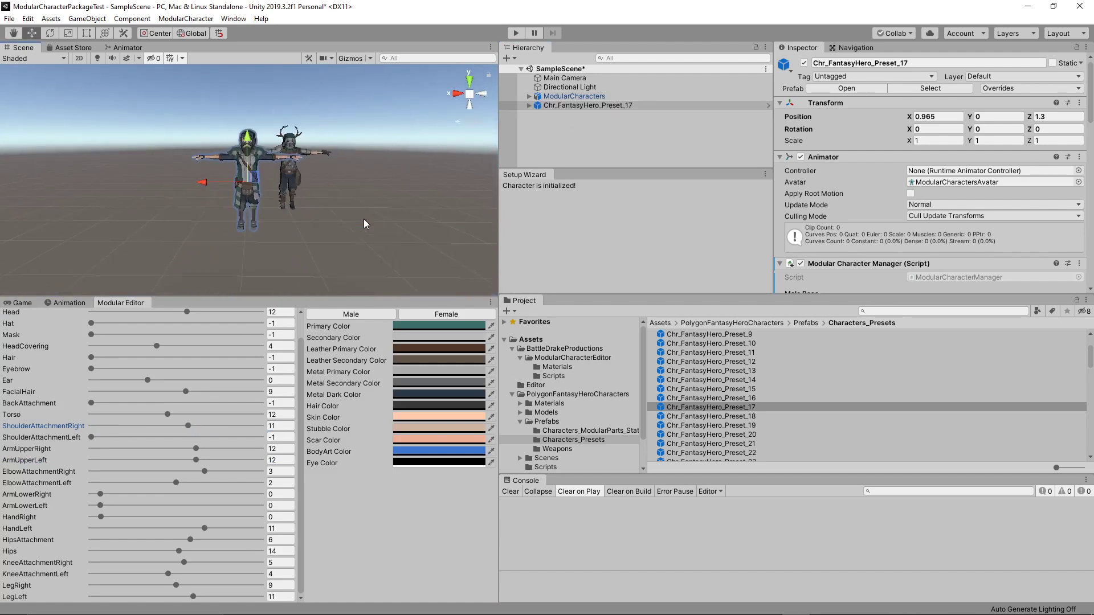
pyautogui.keyDown('alt'); pyautogui.moveTo(287, 143); pyautogui.dragTo(288, 172); pyautogui.keyUp('alt')
pyautogui.scroll(3, 288, 172)
# Settle ShoulderAttachmentRight on part 6 and deselect the character.
pyautogui.moveTo(188, 426)
pyautogui.mouseDown()
pyautogui.moveTo(154, 427)
pyautogui.moveTo(194, 425)
pyautogui.moveTo(180, 426)
pyautogui.mouseUp()
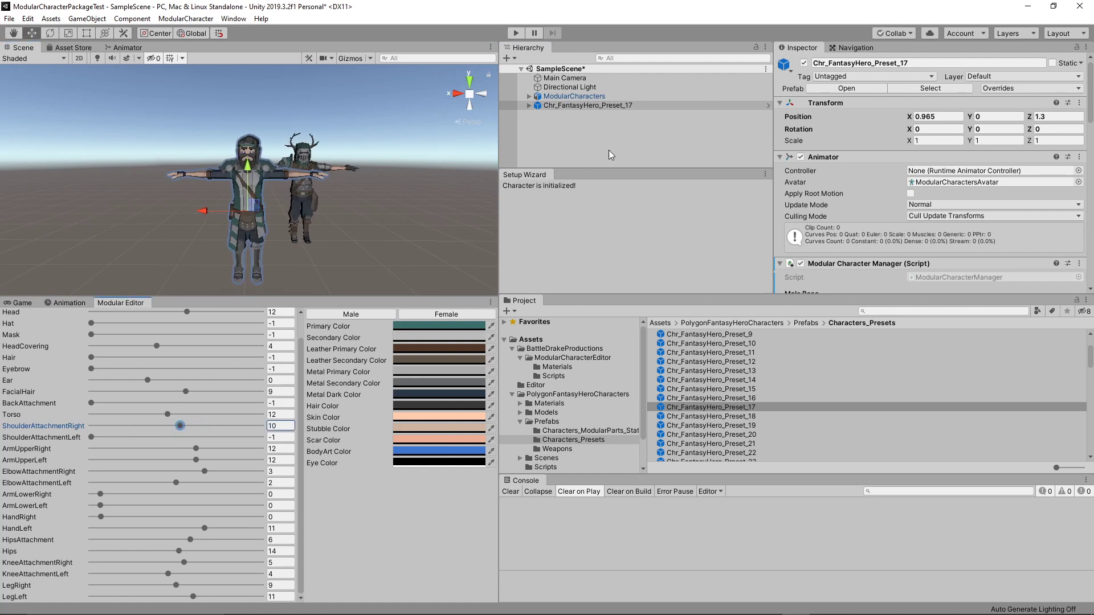
pyautogui.moveTo(578, 96); pyautogui.dragTo(577, 109)
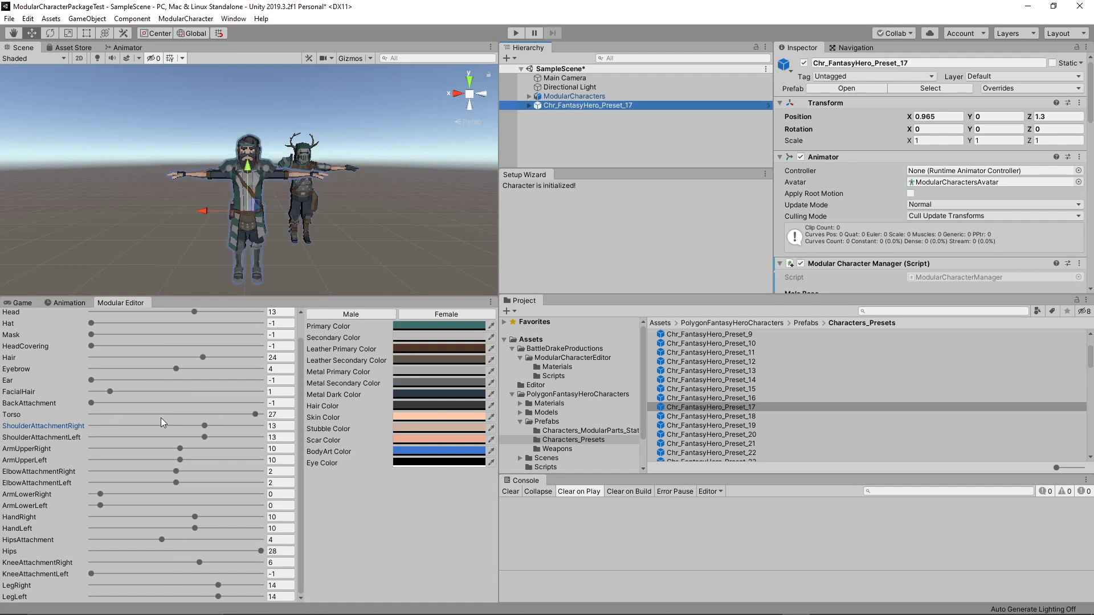
pyautogui.moveTo(210, 425); pyautogui.dragTo(191, 426)
pyautogui.keyDown('alt'); pyautogui.moveTo(319, 214); pyautogui.dragTo(371, 297); pyautogui.keyUp('alt')
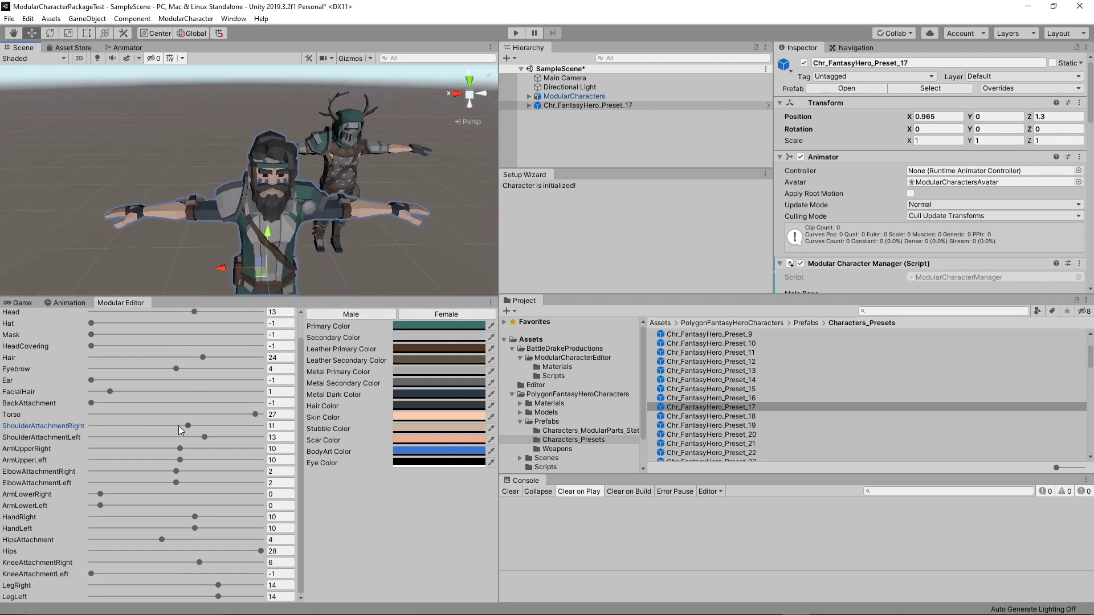
pyautogui.moveTo(186, 428); pyautogui.dragTo(147, 427)
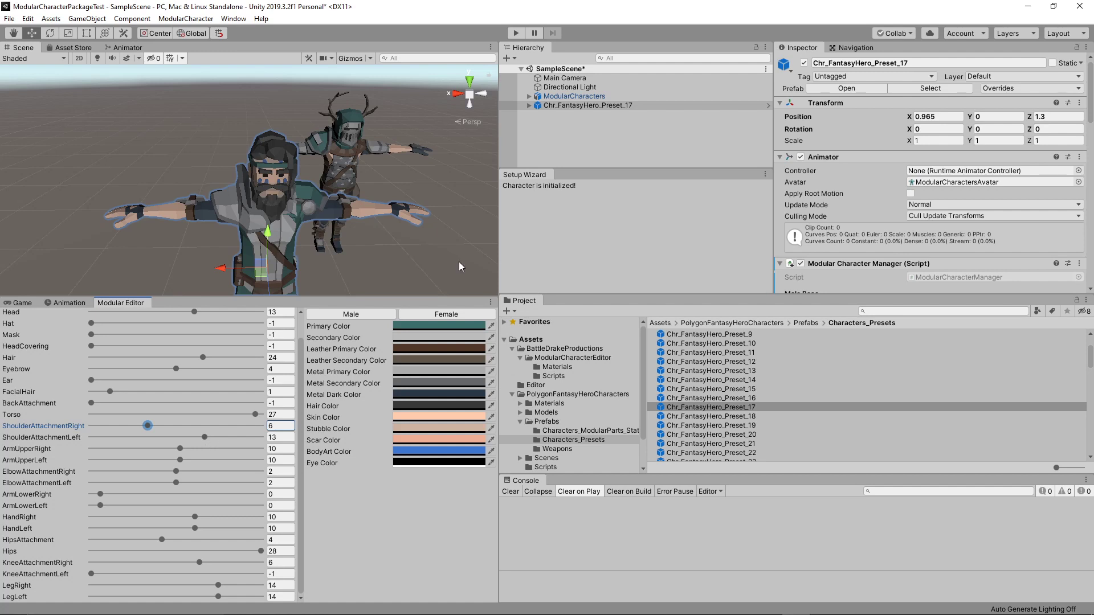
pyautogui.click(562, 130)
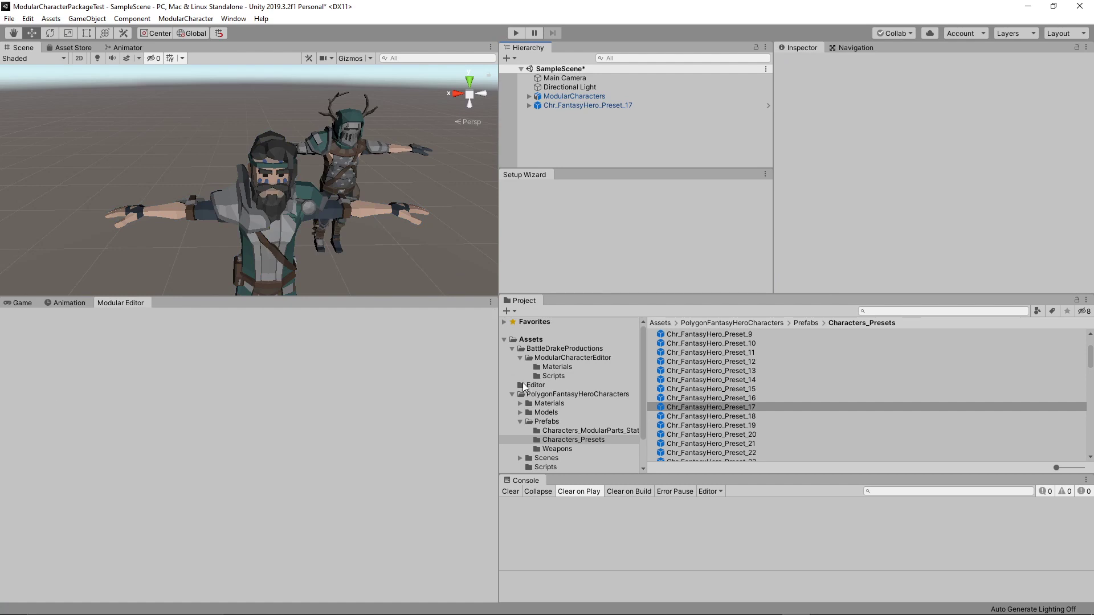
# Create a C# script named EquipmentManager in the Assets folder.
pyautogui.click(511, 394)
pyautogui.click(511, 349)
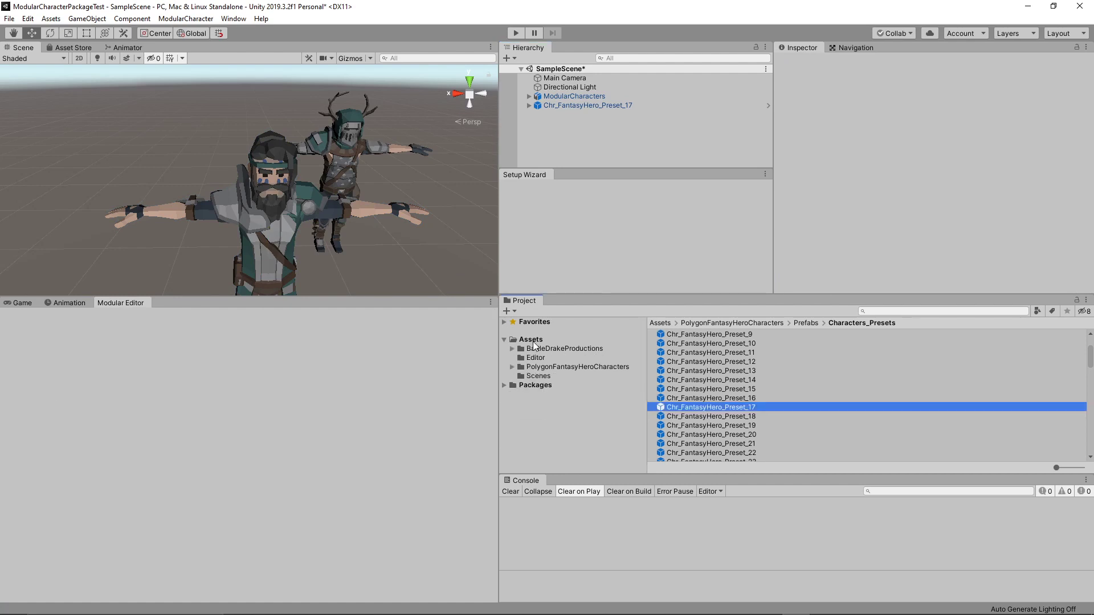
pyautogui.click(538, 341)
pyautogui.rightClick(538, 341)
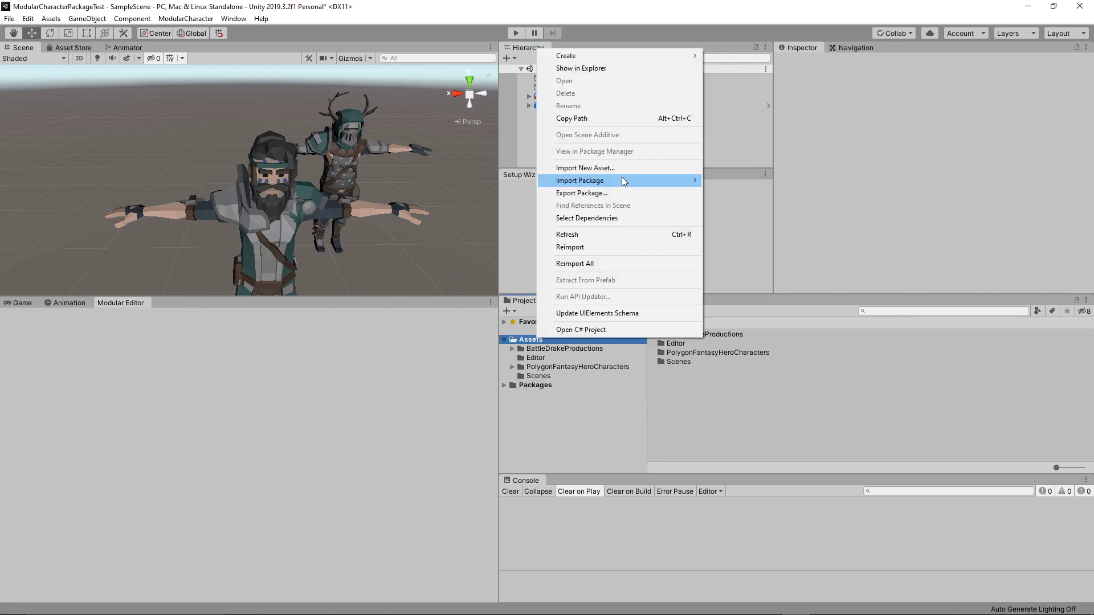
pyautogui.moveTo(587, 57)
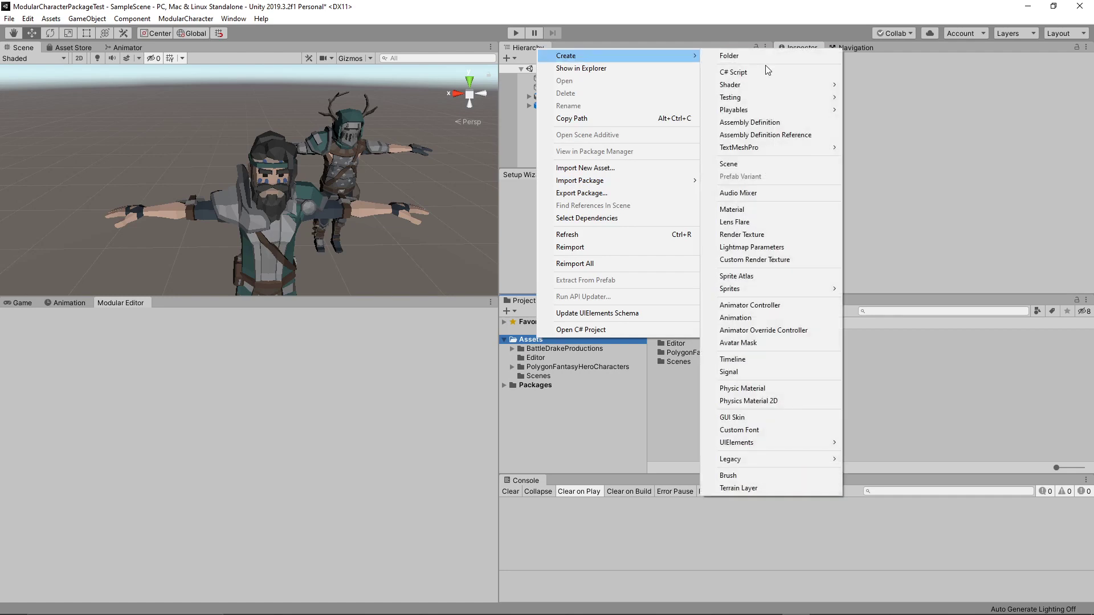
pyautogui.click(736, 73)
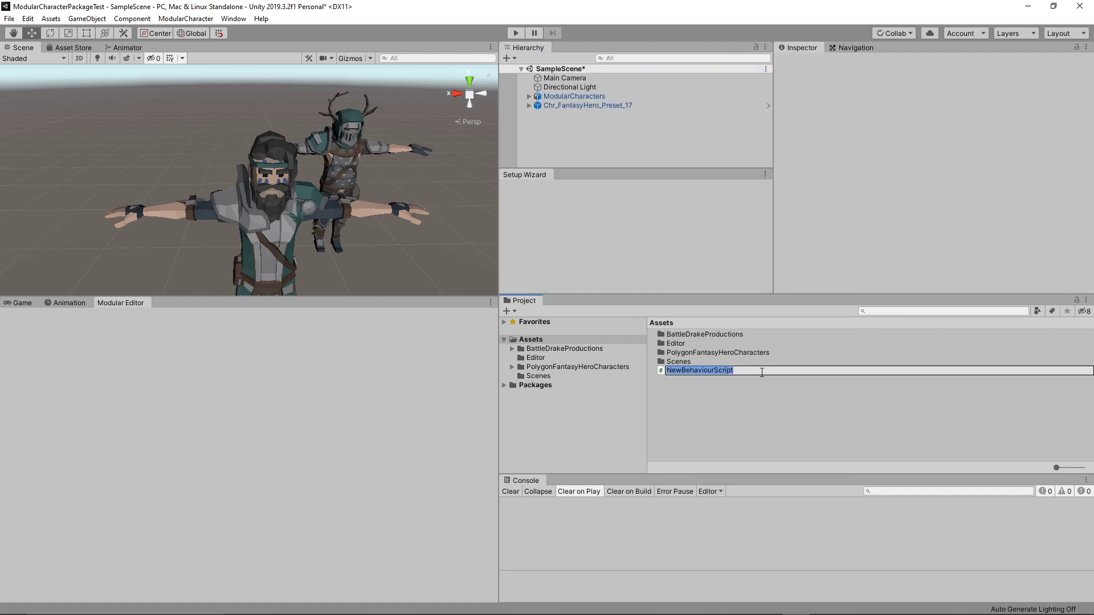
pyautogui.write('EquipmentManager')
pyautogui.press('Return')
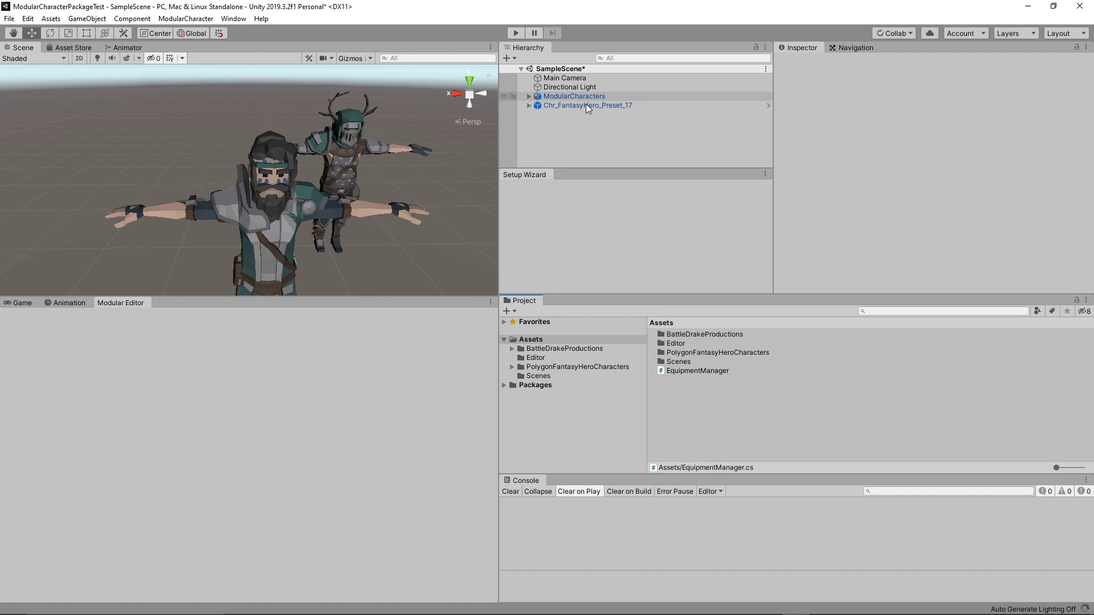
# Attach the EquipmentManager script to the ModularCharacters object.
pyautogui.click(581, 94)
pyautogui.scroll(-10, 842, 179)
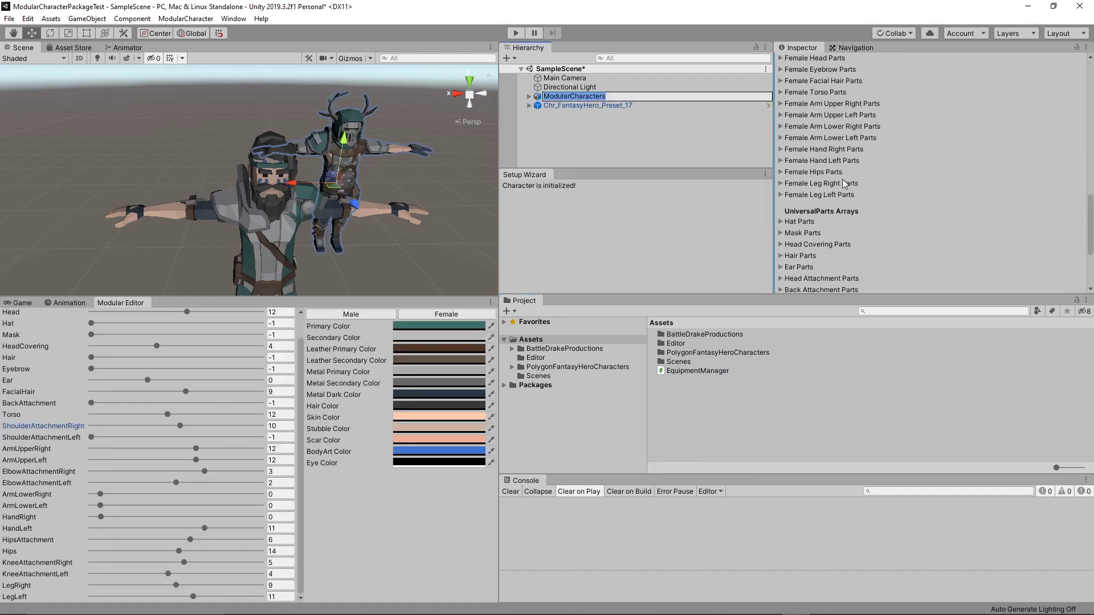
pyautogui.moveTo(678, 370); pyautogui.dragTo(815, 282)
# Open EquipmentManager in Visual Studio and delete the template Start and Update methods.
pyautogui.doubleClick(938, 288)
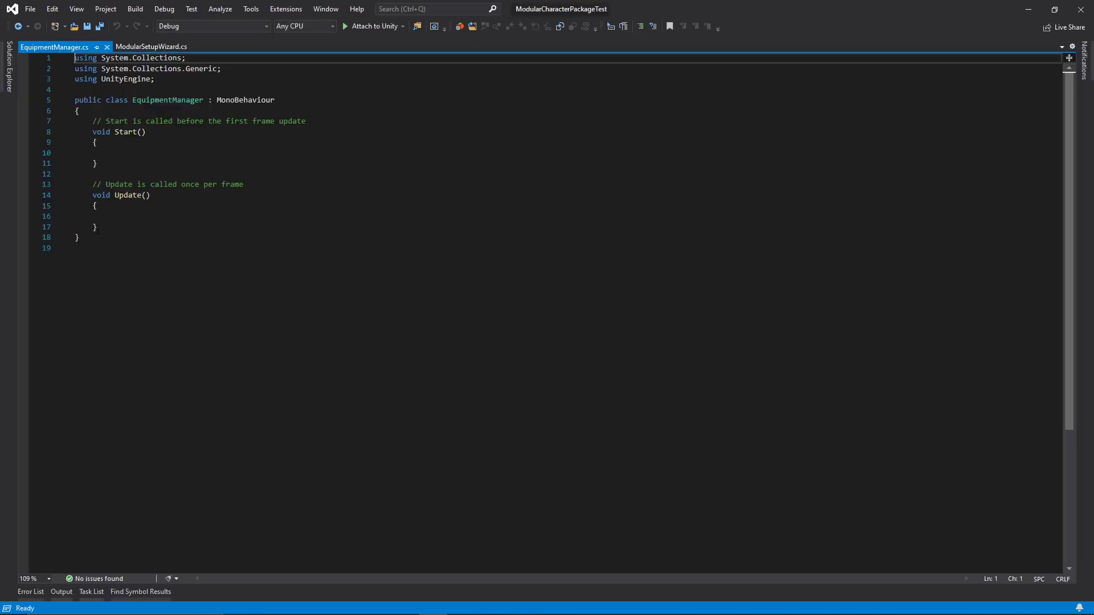
pyautogui.moveTo(97, 230); pyautogui.dragTo(93, 121)
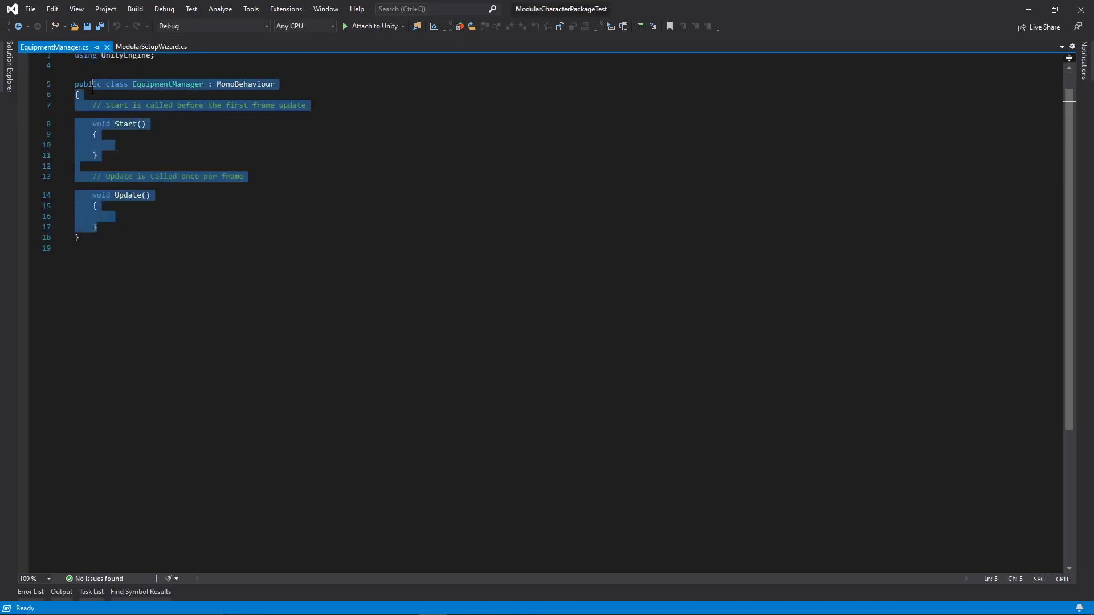
pyautogui.press('Delete')
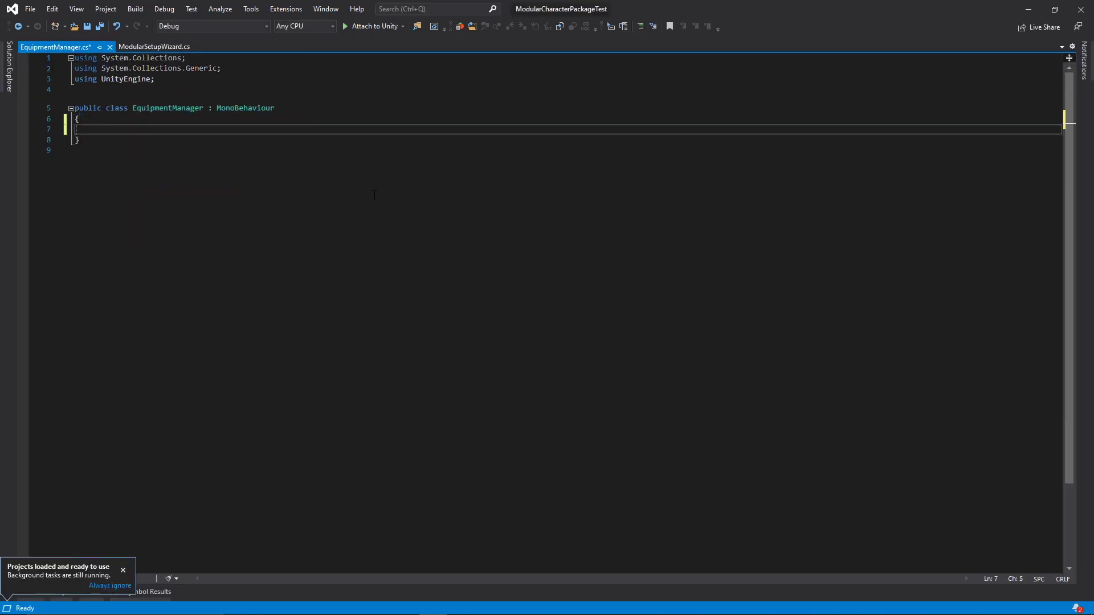
# Start a nested class Item containing a public ModularBodyPart[] field.
pyautogui.write('class Item {')
pyautogui.press('Return')
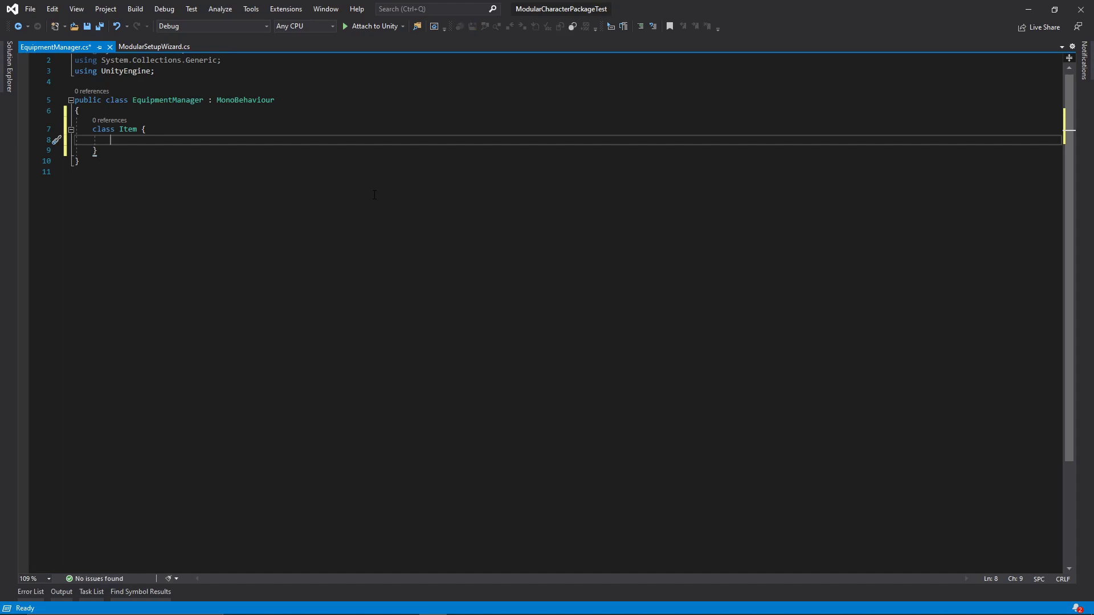
pyautogui.write('private')
pyautogui.press('BackSpace')
pyautogui.press('BackSpace')
pyautogui.press('BackSpace')
pyautogui.press('BackSpace')
pyautogui.press('BackSpace')
pyautogui.press('BackSpace')
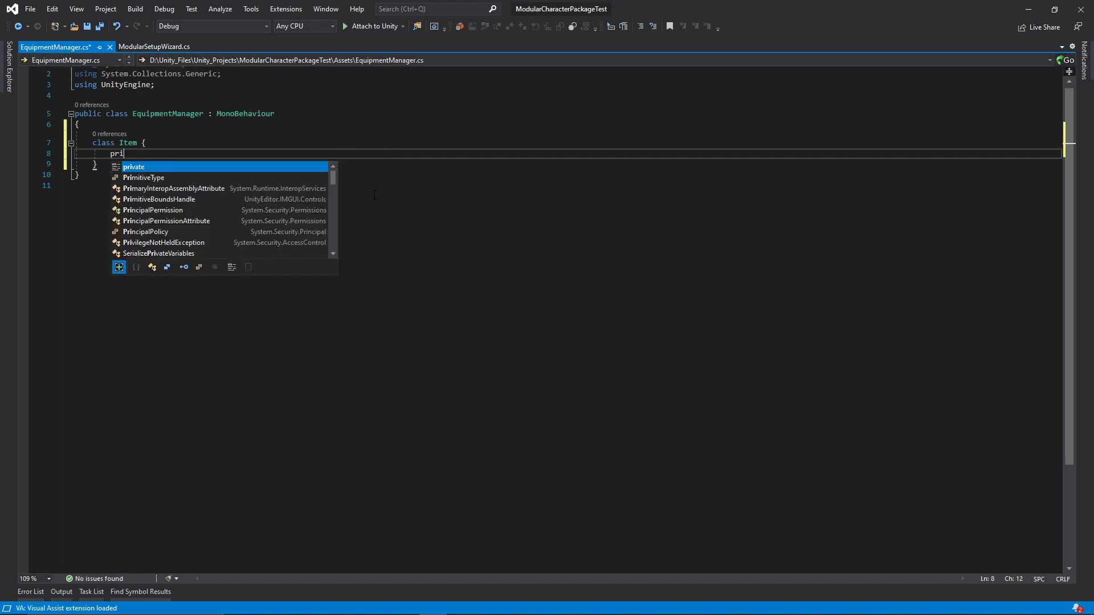
pyautogui.write('ublic ')
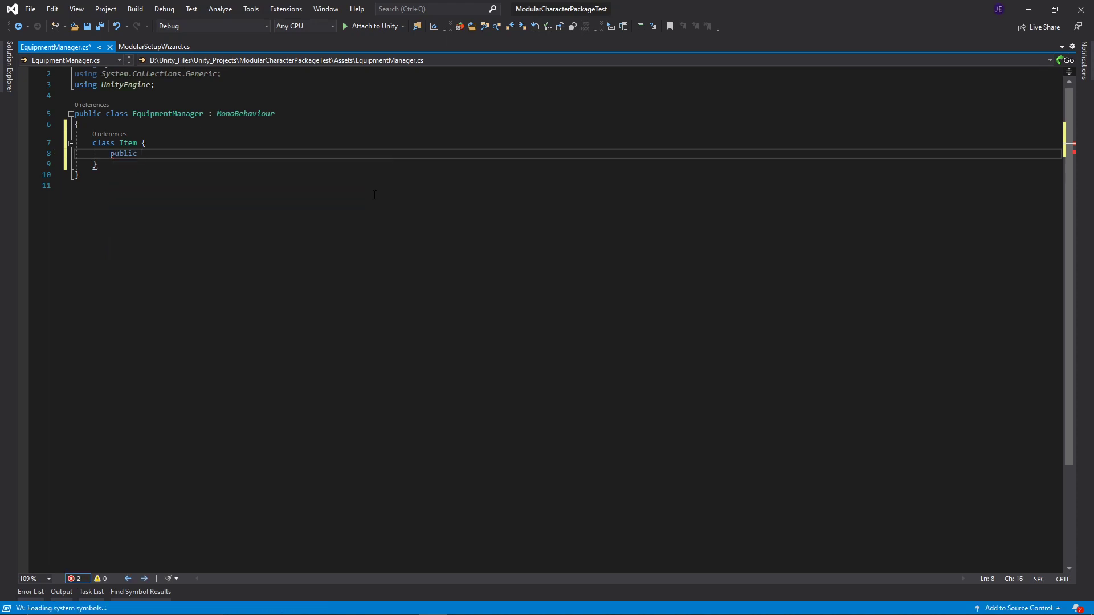
pyautogui.write('ModularBodyPart')
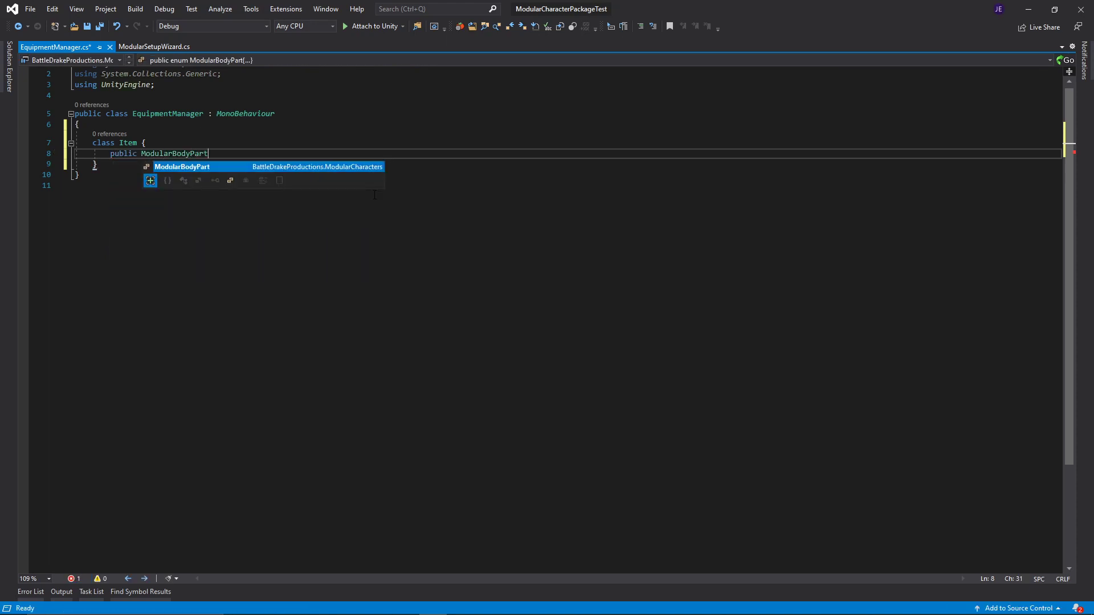
pyautogui.press('Tab')
pyautogui.write('[]')
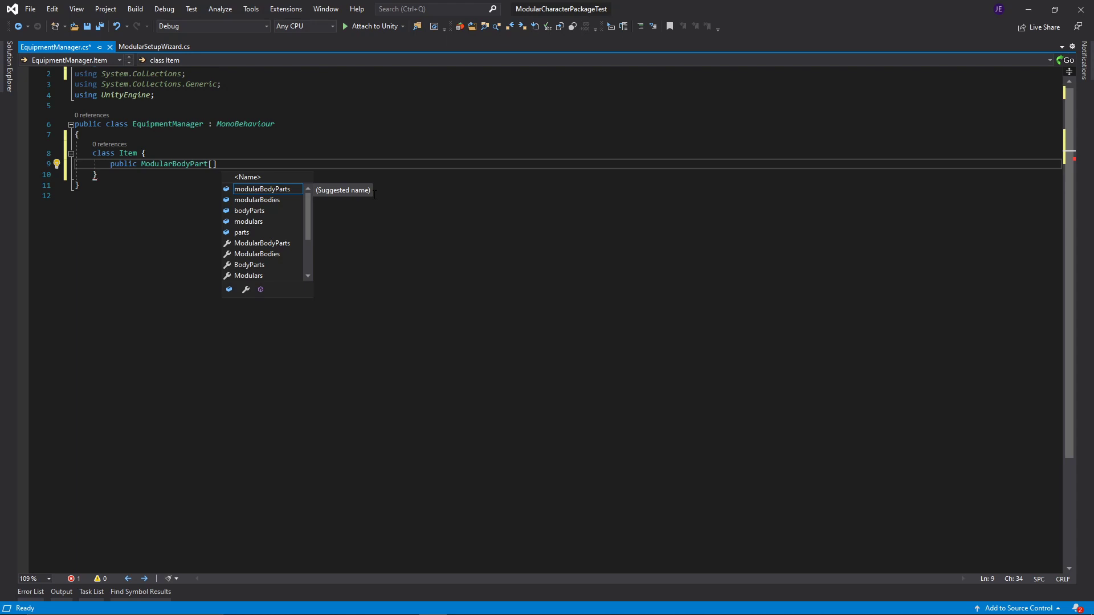
# Complete the Item fields: ModularBodyPart[] bodyParts and public int partID.
pyautogui.write('bodyParts;')
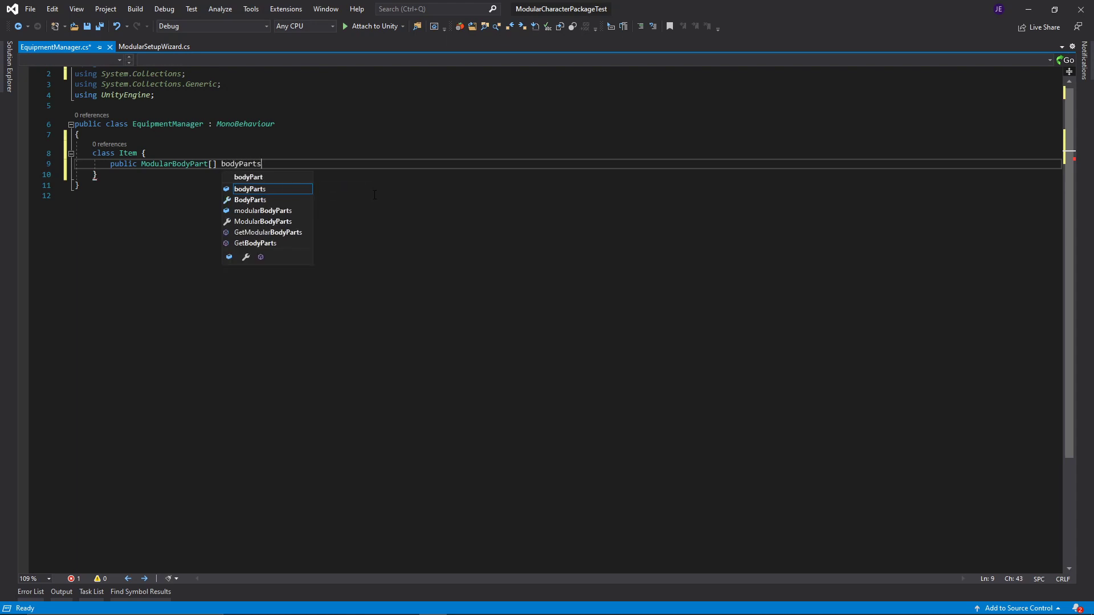
pyautogui.press('Return')
pyautogui.write('publi')
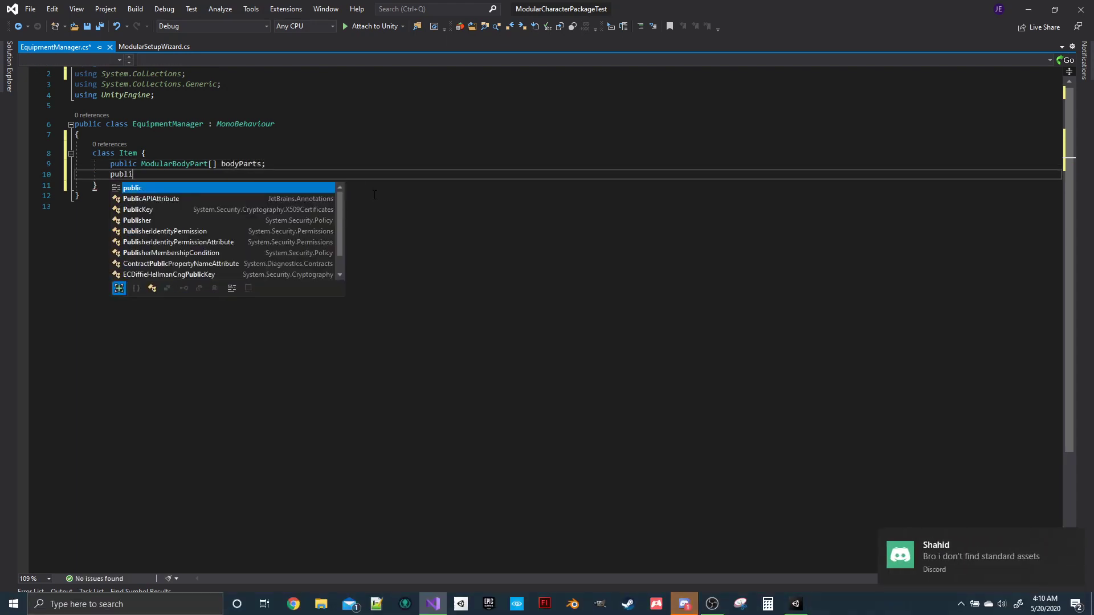
pyautogui.write('c int')
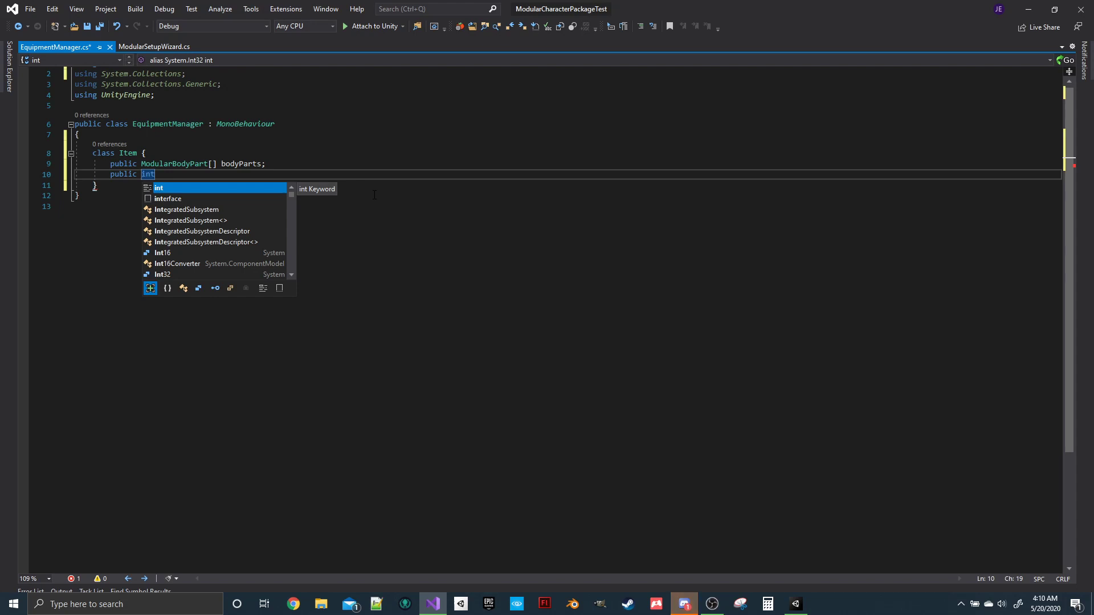
pyautogui.write('partID;')
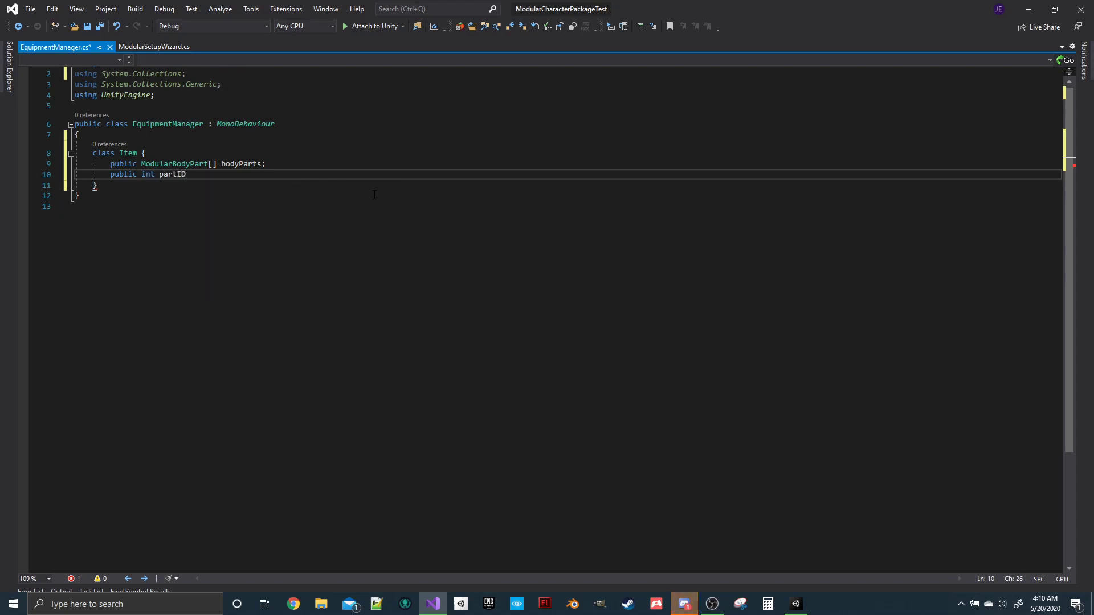
# Mark the Item class [System.Serializable] and save the script.
pyautogui.press('Up')
pyautogui.press('Up')
pyautogui.press('Up')
pyautogui.press('Up')
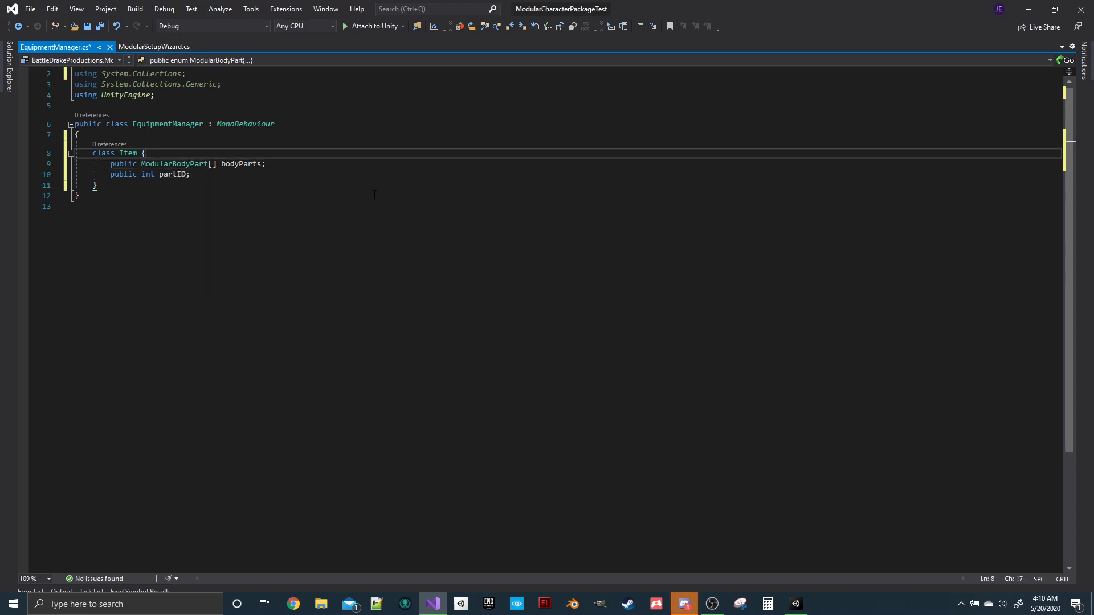
pyautogui.press('Down')
pyautogui.press('Return')
pyautogui.write('[System.Serializ')
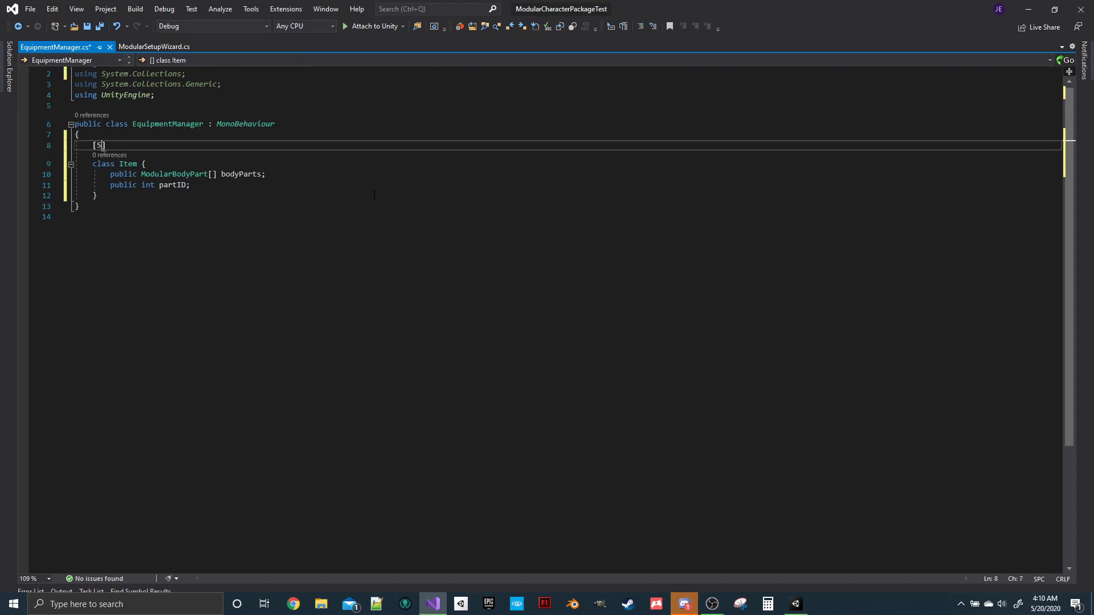
pyautogui.write('able]')
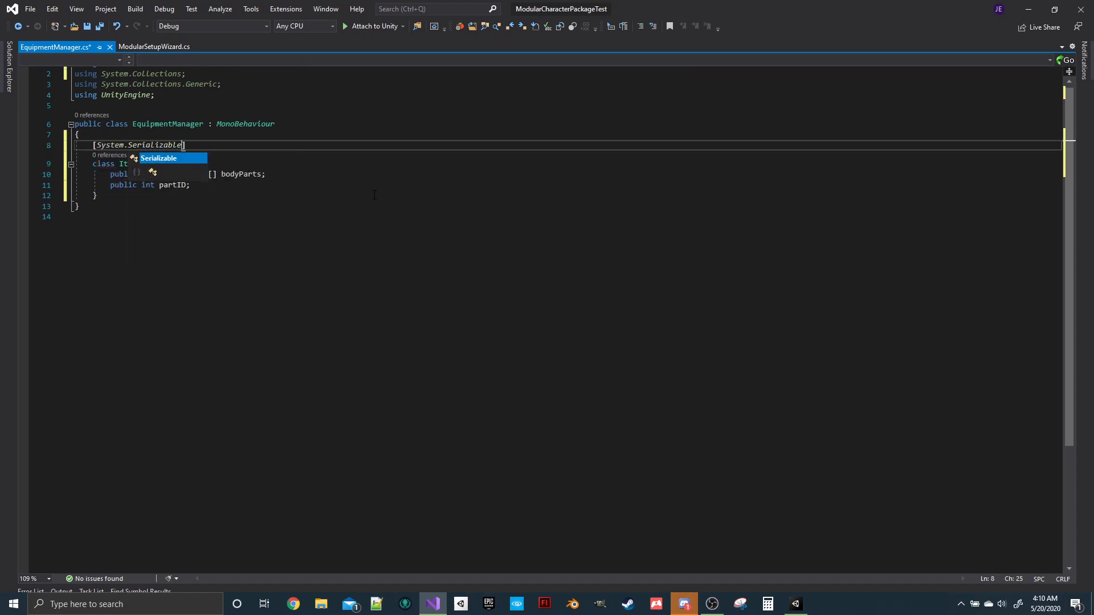
pyautogui.click(127, 201)
pyautogui.hotkey('ctrl', 's')
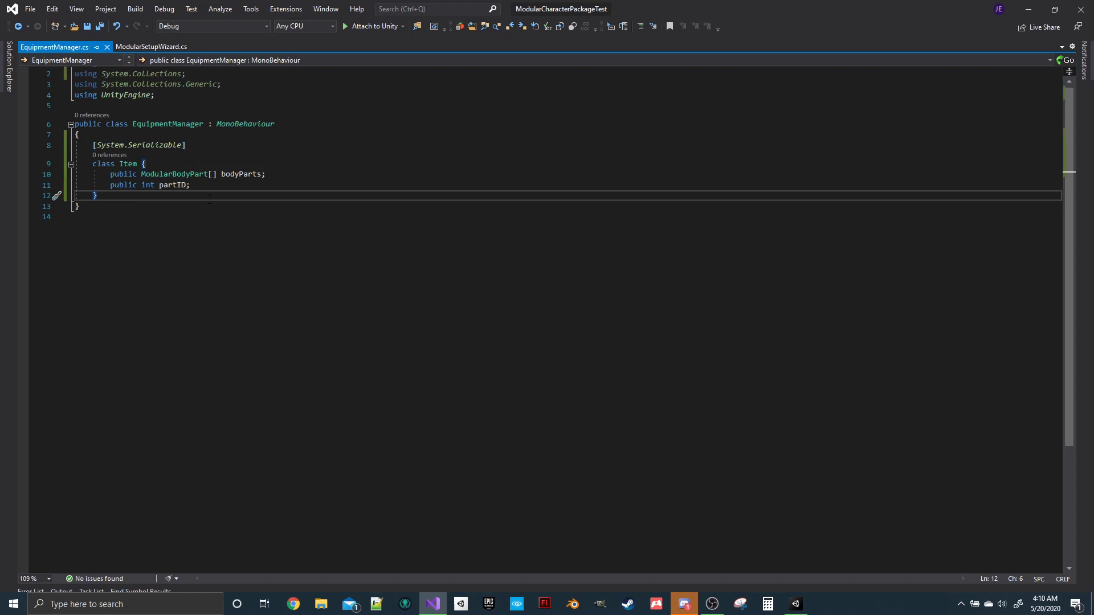
# Add blank lines after the Item class and begin another attribute.
pyautogui.press('Return')
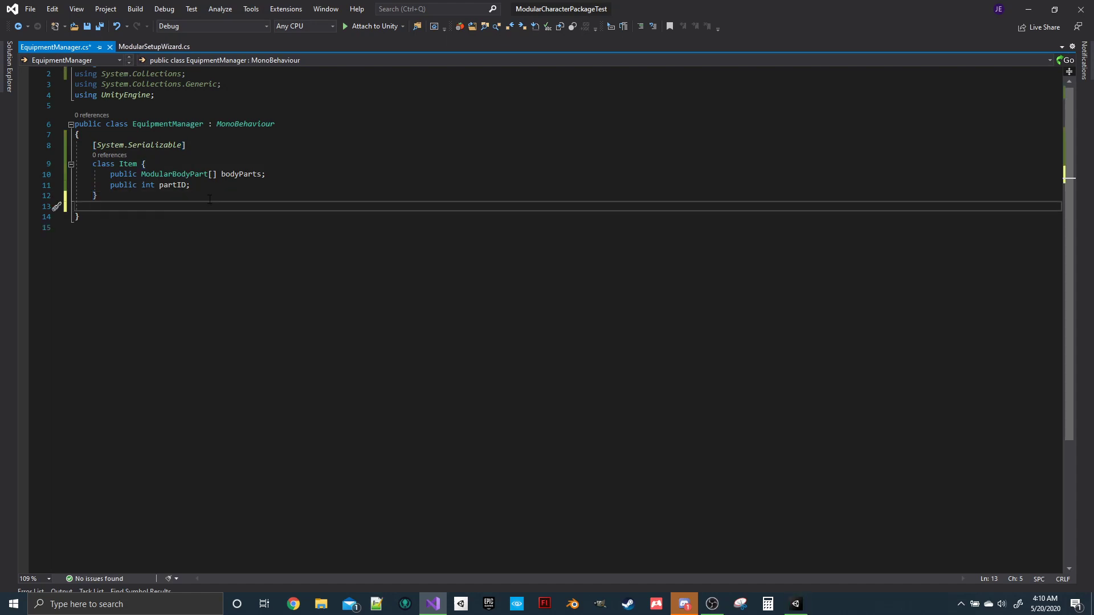
pyautogui.press('Return')
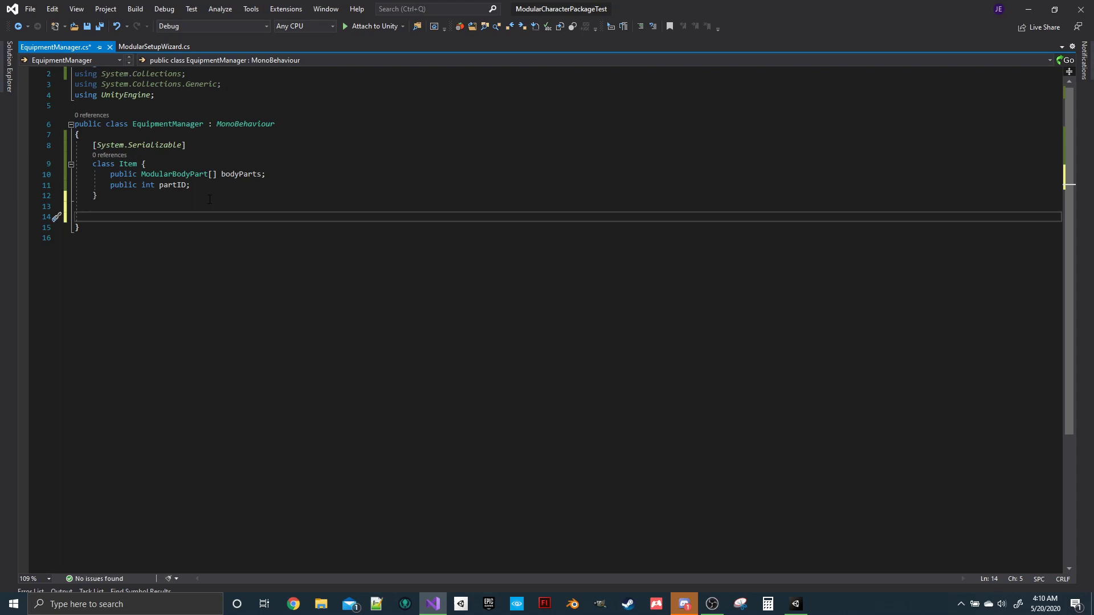
pyautogui.write('[Seria')
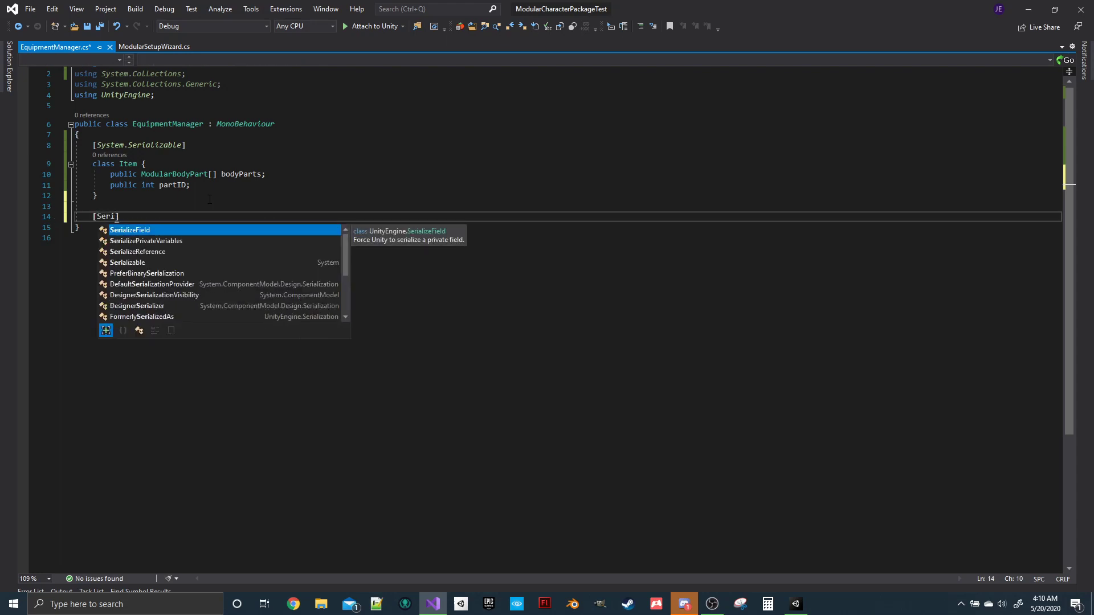
# Replace the stray attribute with private fields characterManager and Item spaulders.
pyautogui.press('BackSpace')
pyautogui.press('BackSpace')
pyautogui.press('BackSpace')
pyautogui.press('BackSpace')
pyautogui.press('BackSpace')
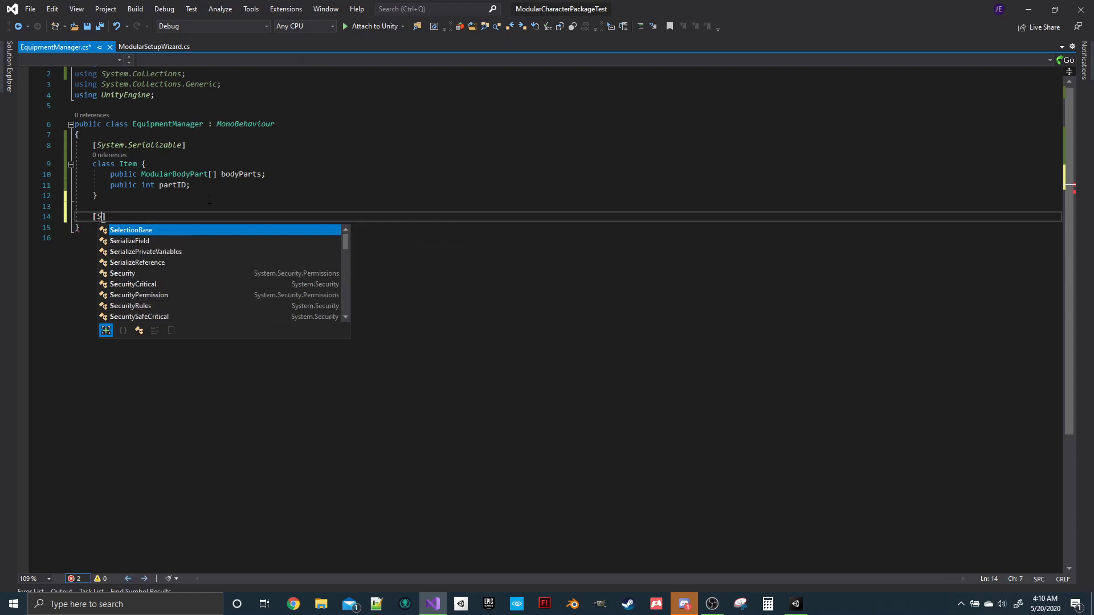
pyautogui.write('priv')
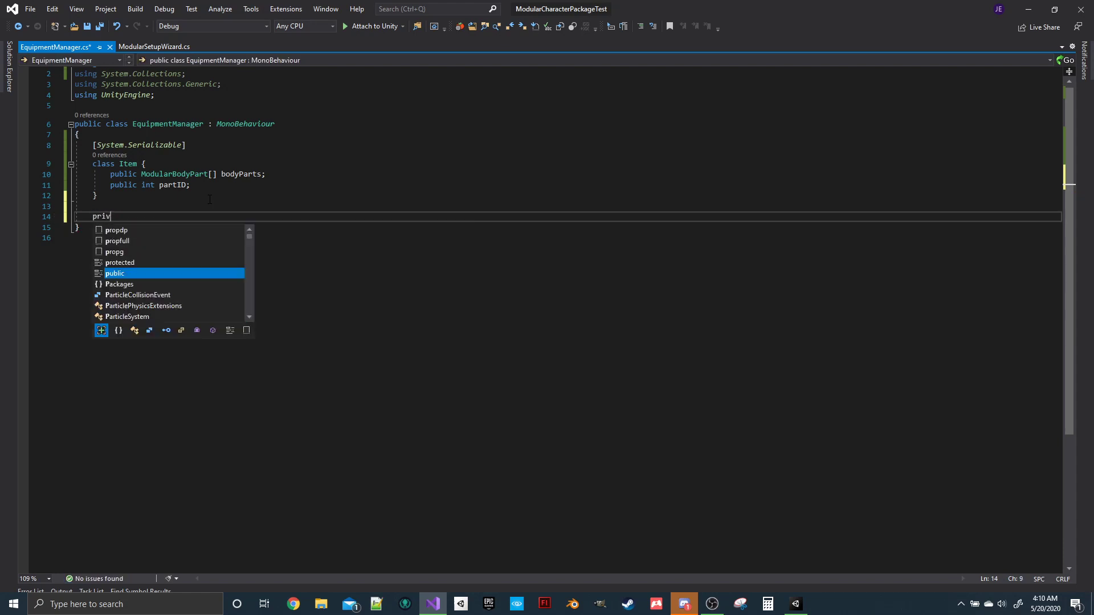
pyautogui.write('ate Modu')
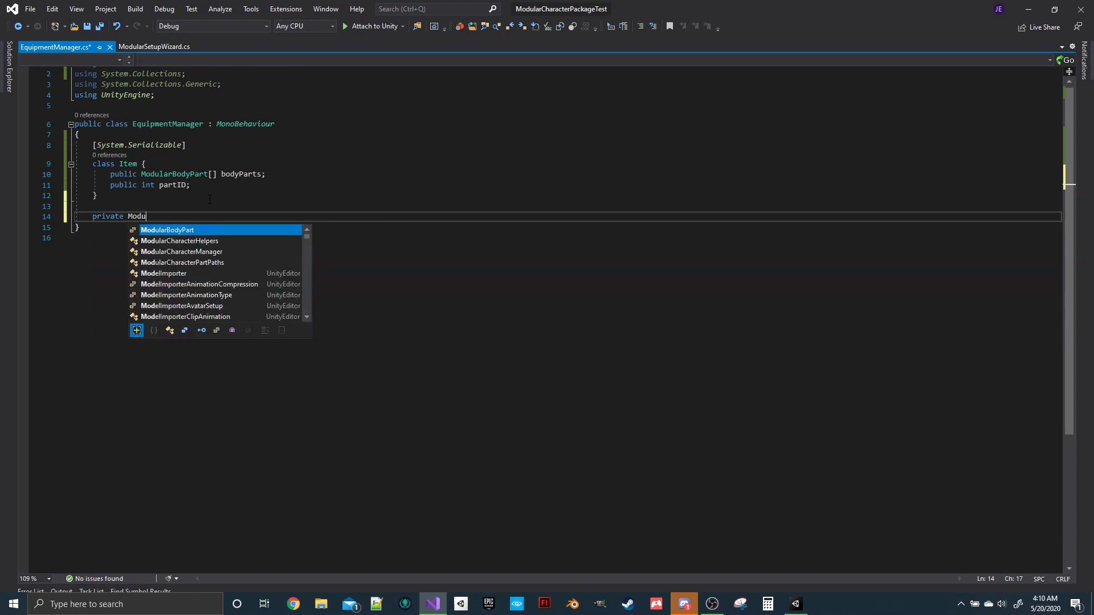
pyautogui.write('larCharacterManage')
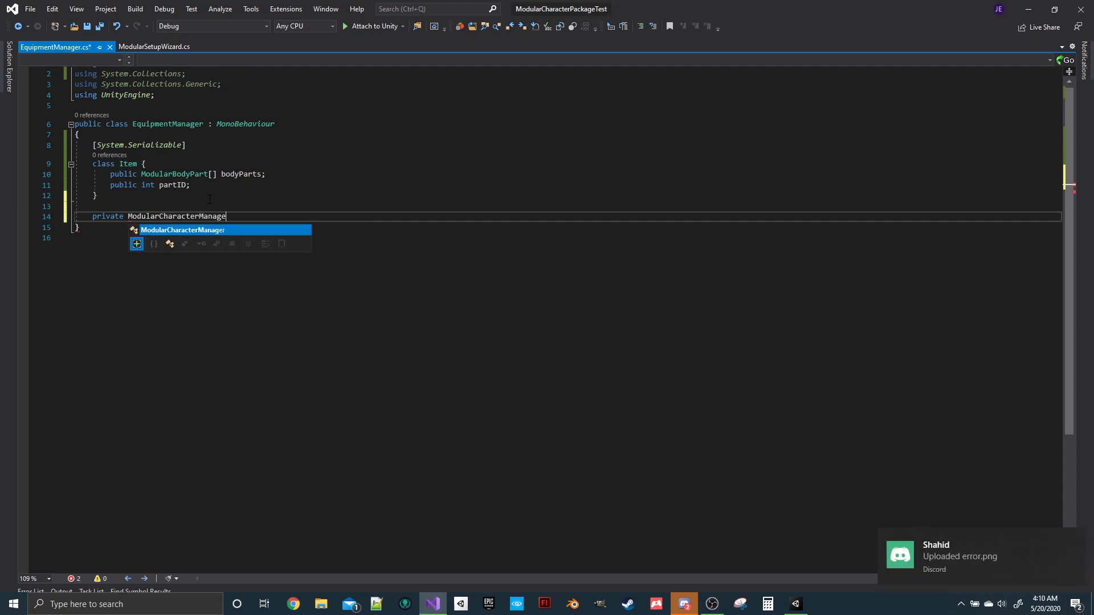
pyautogui.write('r characterManager;')
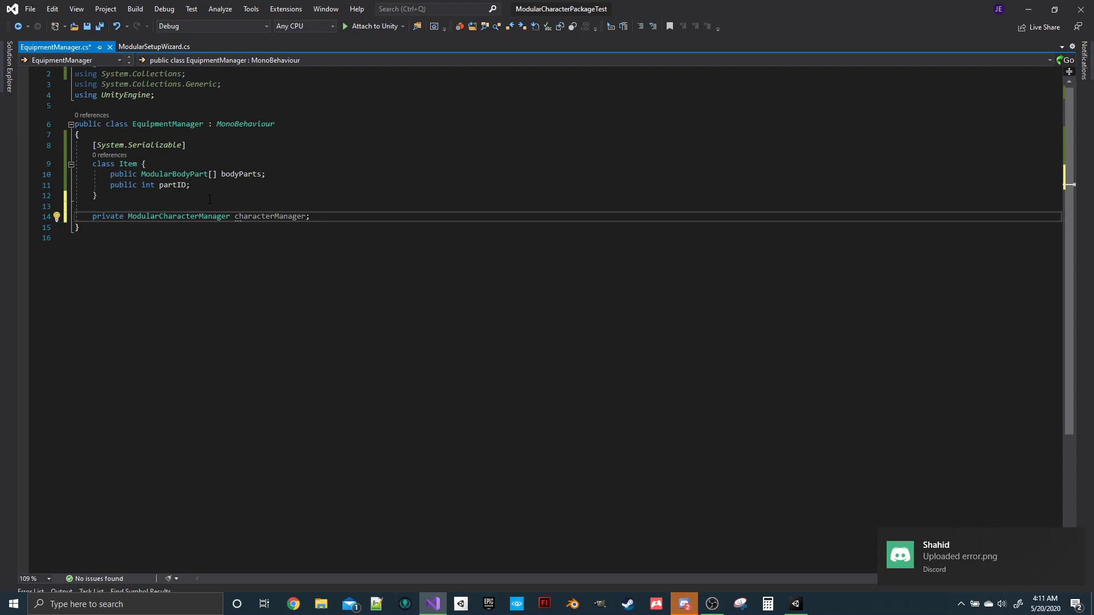
pyautogui.press('Return')
pyautogui.write('private Item')
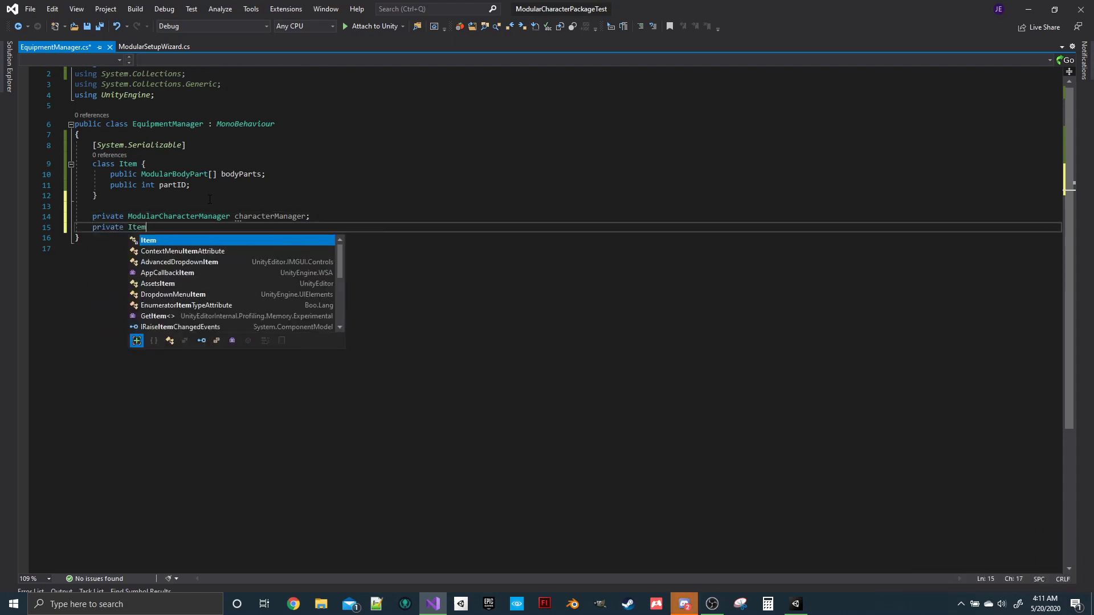
pyautogui.write(' spaulders;')
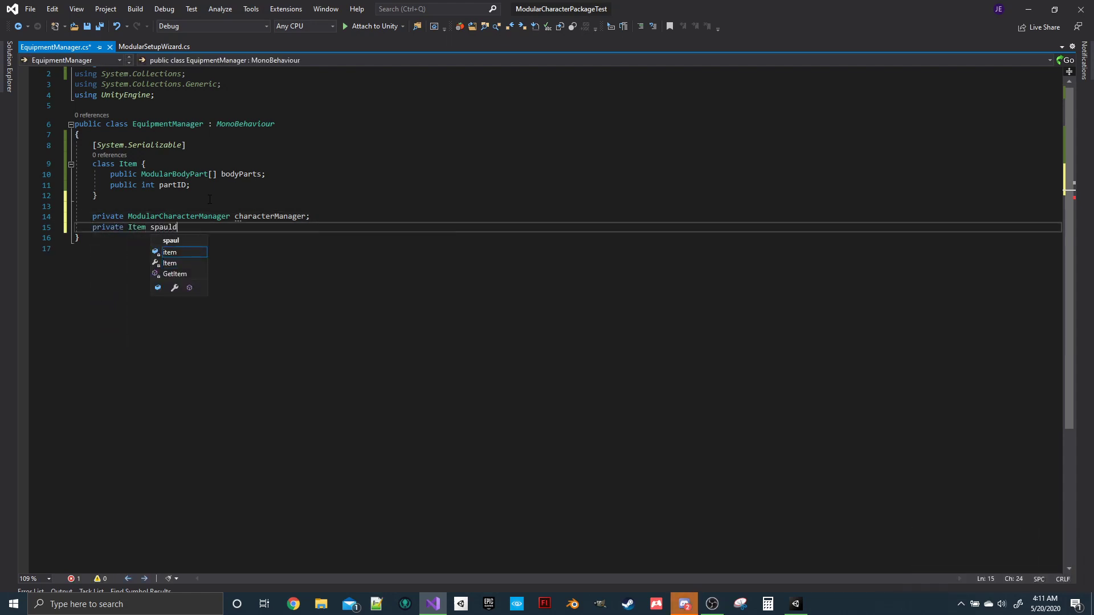
pyautogui.press('Return')
pyautogui.press('Return')
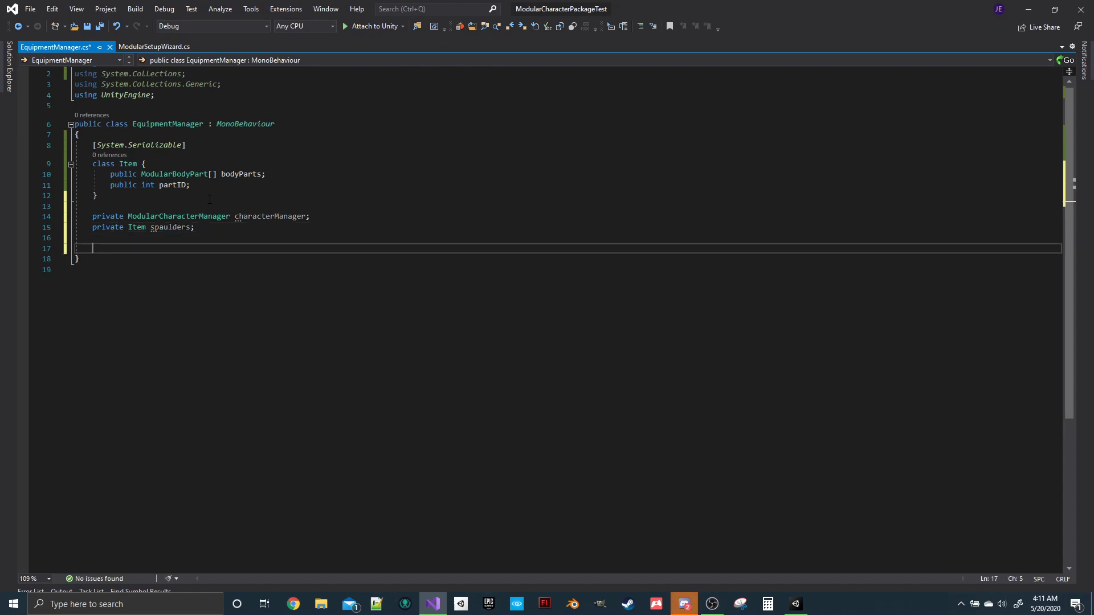
# Add a Start method setting characterManager = GetComponent<ModularCharacterManager>().
pyautogui.write('star')
pyautogui.press('Return')
pyautogui.write('charact')
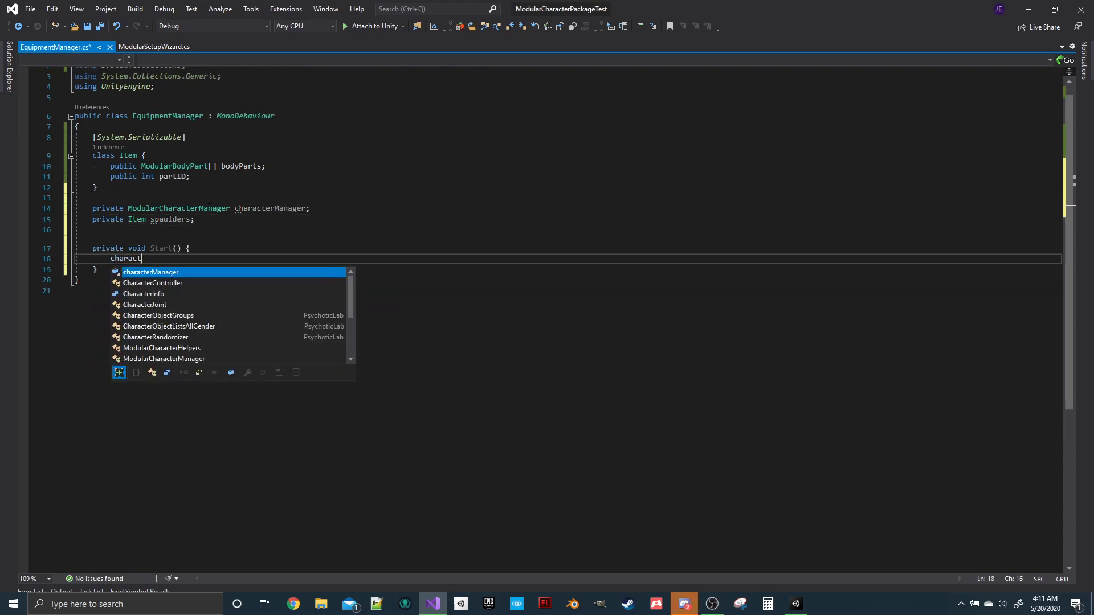
pyautogui.press('Return')
pyautogui.write('= GetComponent<')
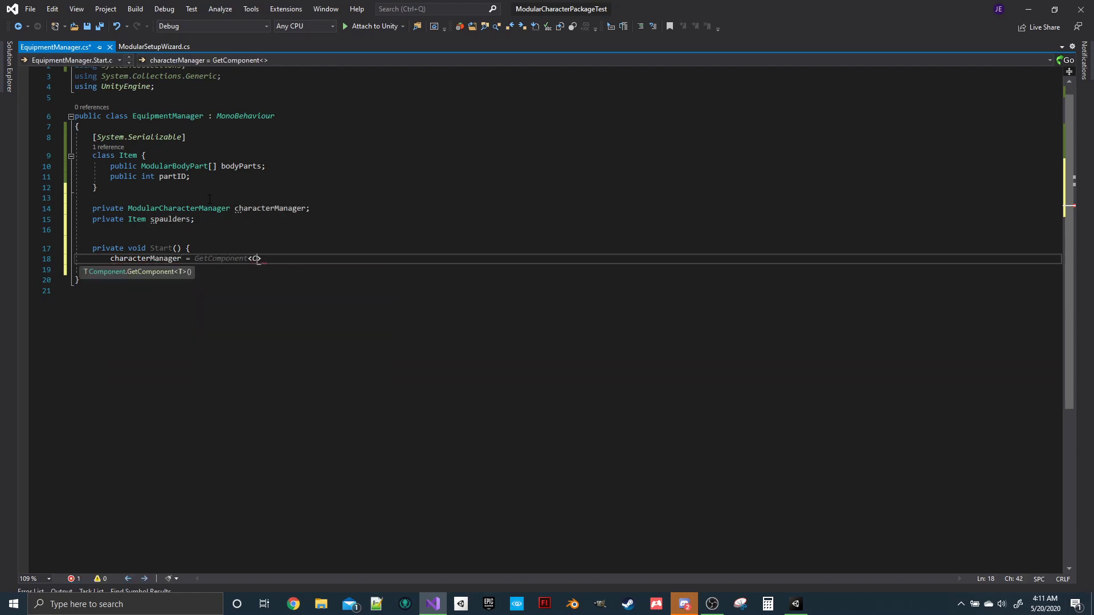
pyautogui.write('Mod')
pyautogui.write('ularChara')
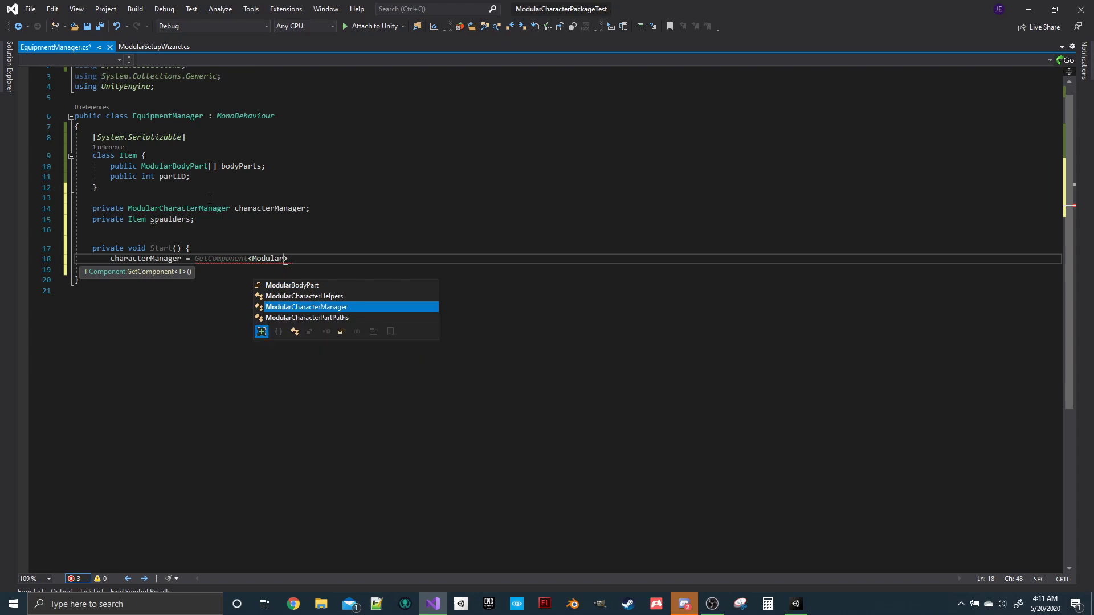
pyautogui.press('Tab')
pyautogui.write('>();')
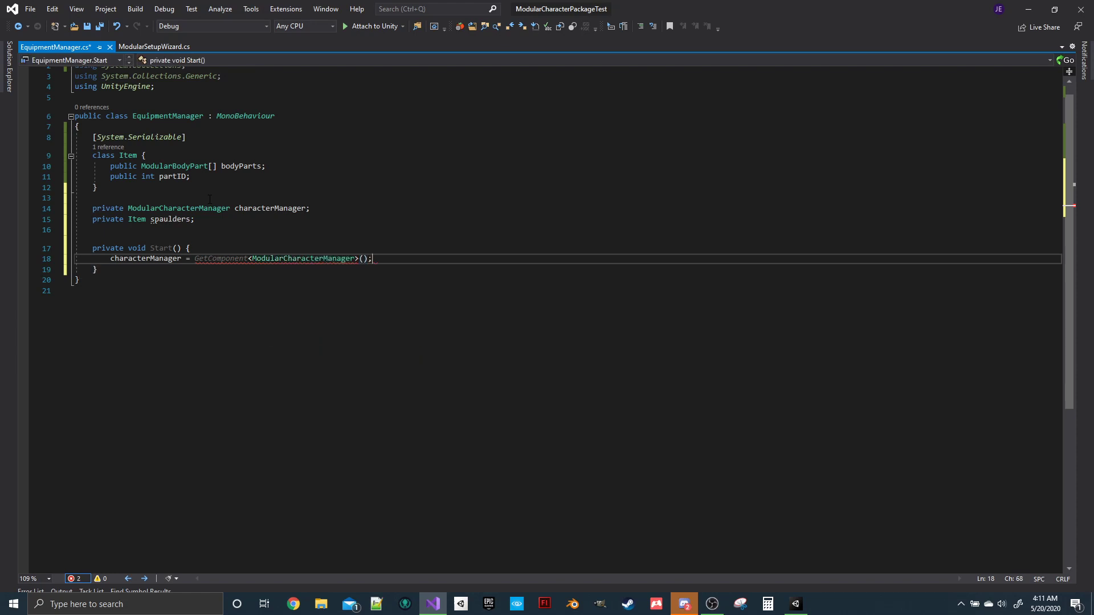
# Add an empty Update method below Start.
pyautogui.press('Down')
pyautogui.press('Return')
pyautogui.press('Return')
pyautogui.write('Upd')
pyautogui.press('Tab')
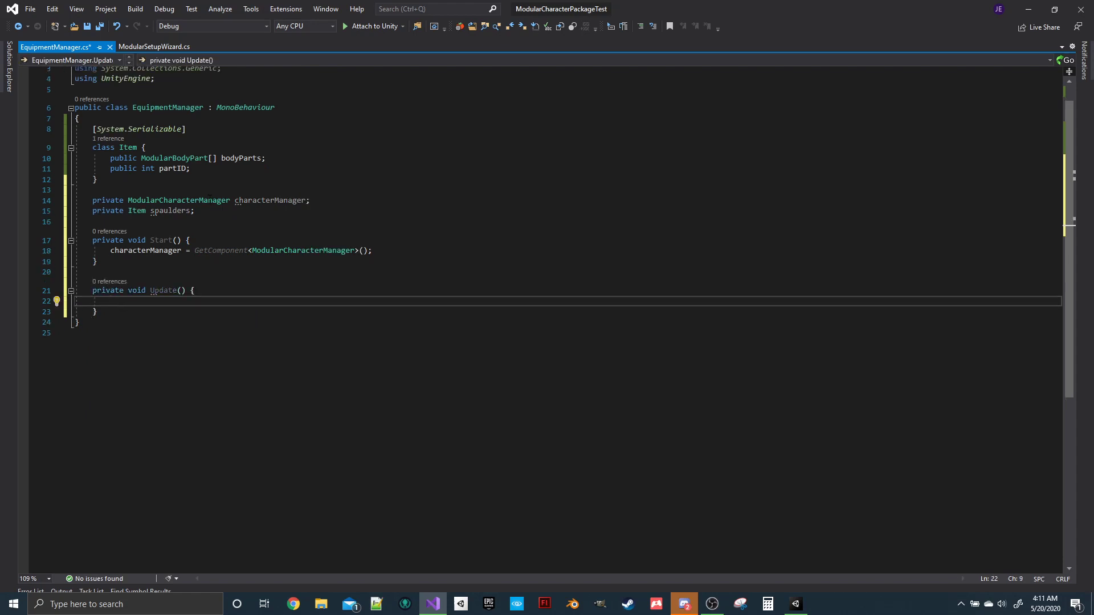
# In Update, add an if (Input.GetKeyDown(KeyCode.Space)) block.
pyautogui.write('if(Input.GetKeyDown(KeyCode.Space)) {')
pyautogui.press('Return')
pyautogui.write('characterMa')
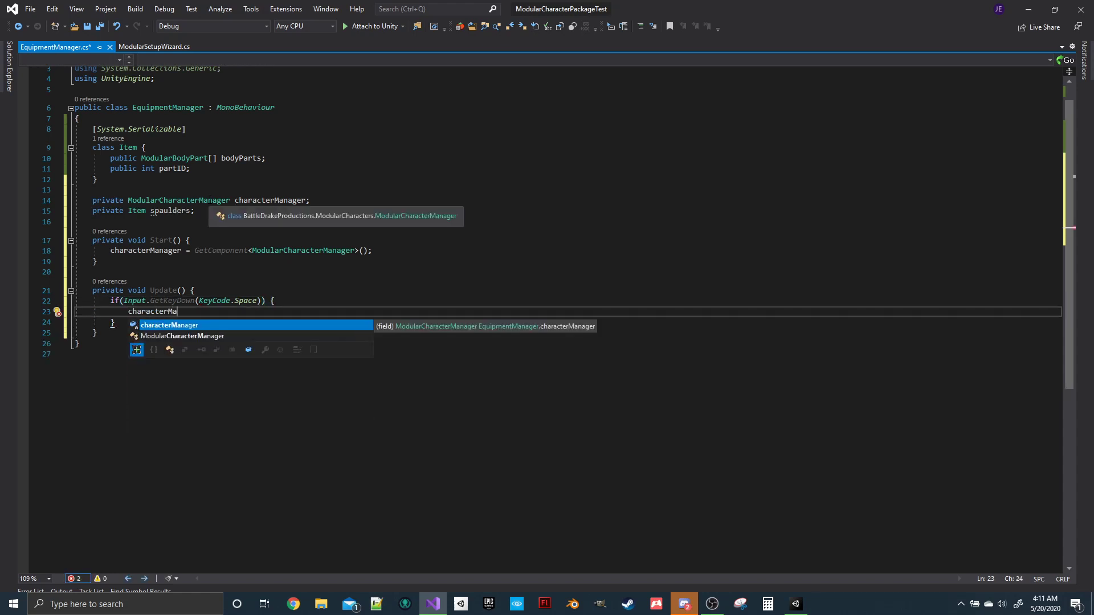
pyautogui.hotkey('shift', 'Home')
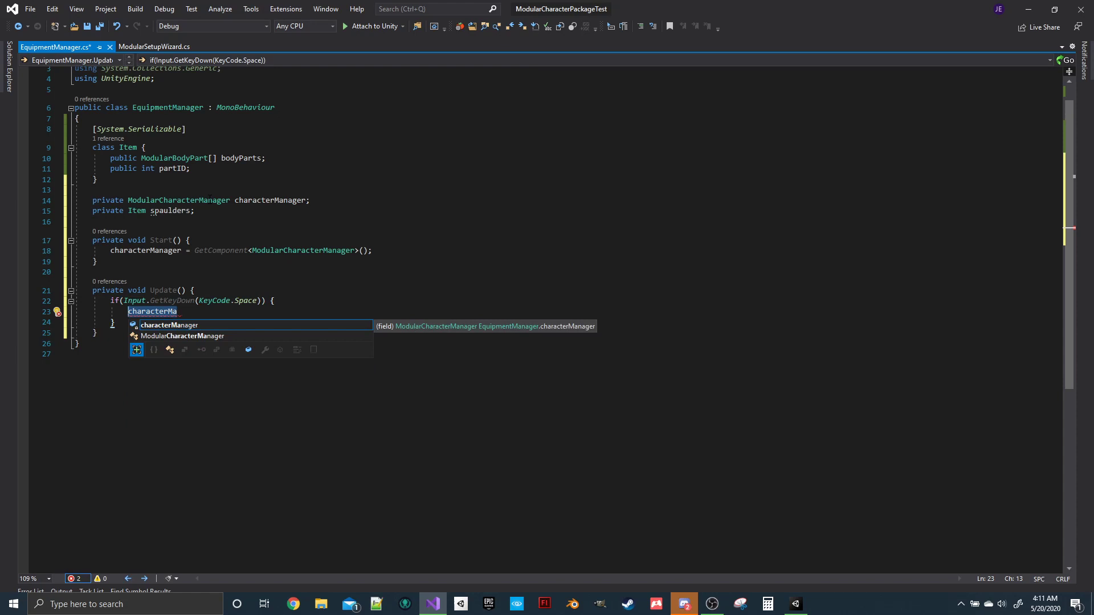
# Loop over spaulders.bodyParts calling characterManager.ActivatePart(part, spaulders.partID).
pyautogui.write('for')
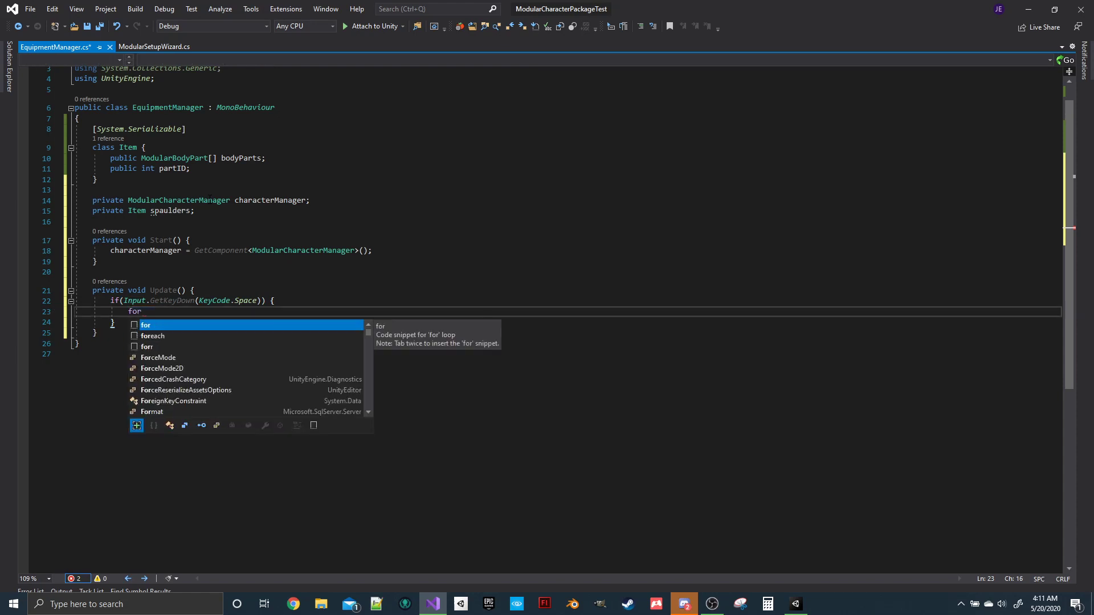
pyautogui.write('each(var part in ')
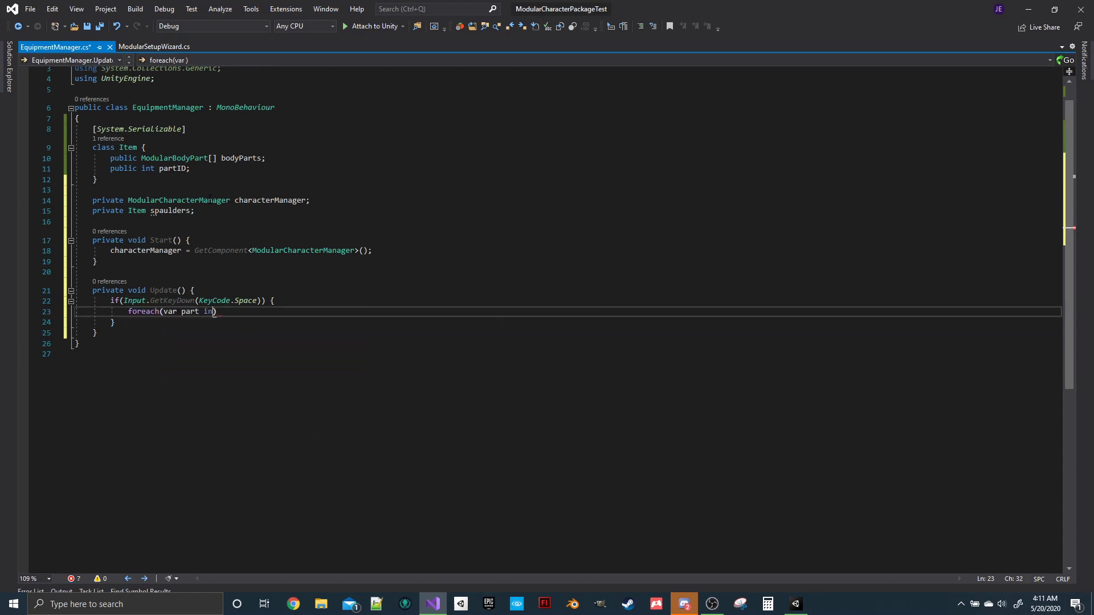
pyautogui.write('spaulders.body')
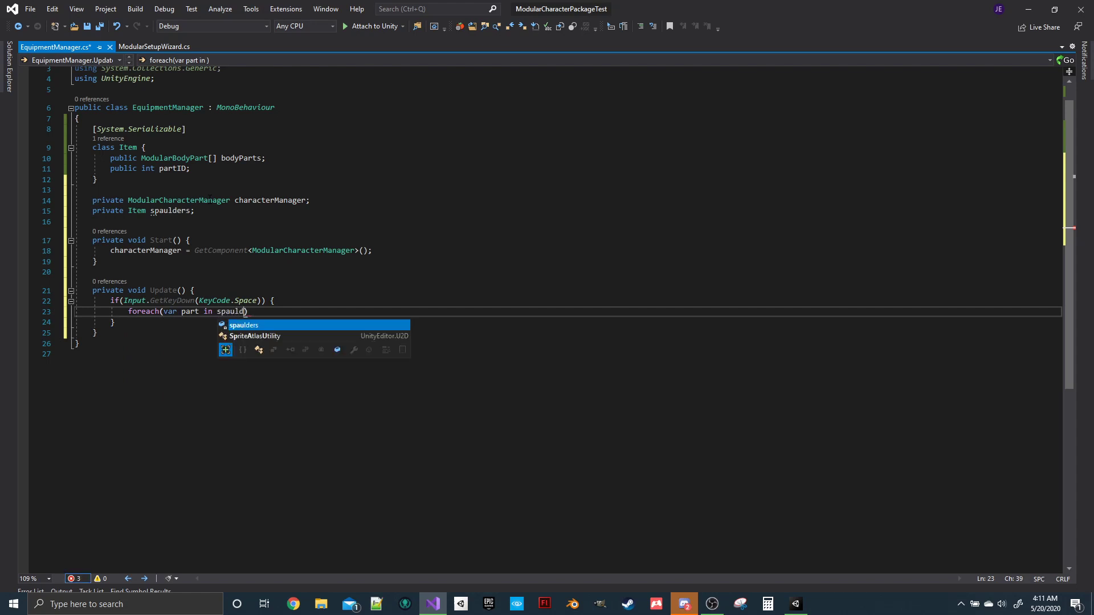
pyautogui.write('Parts) {')
pyautogui.press('Return')
pyautogui.write('character')
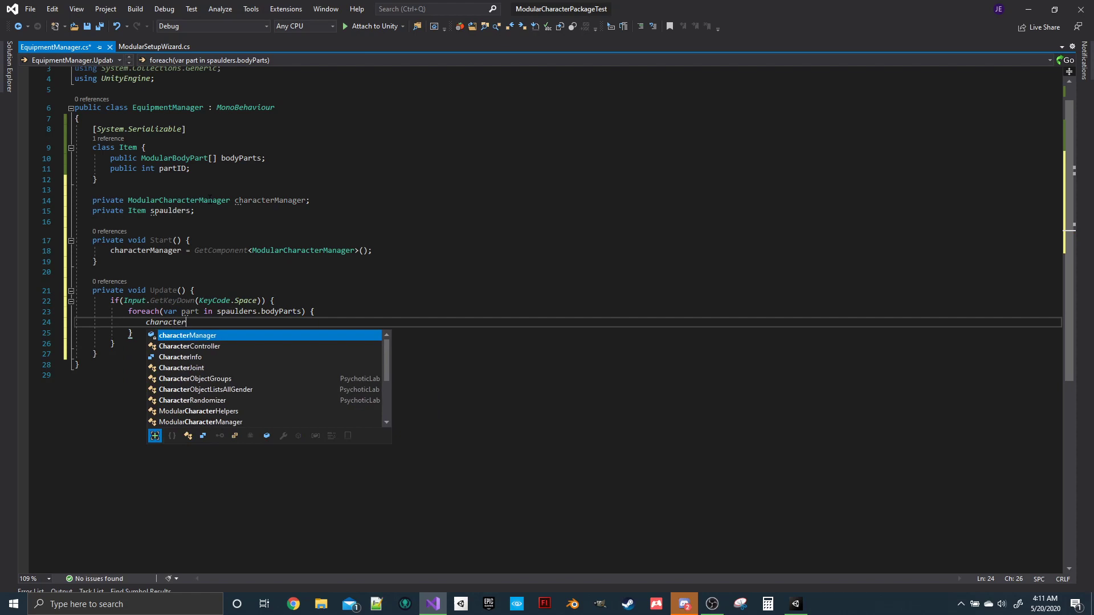
pyautogui.write('Manager.ActivatePa')
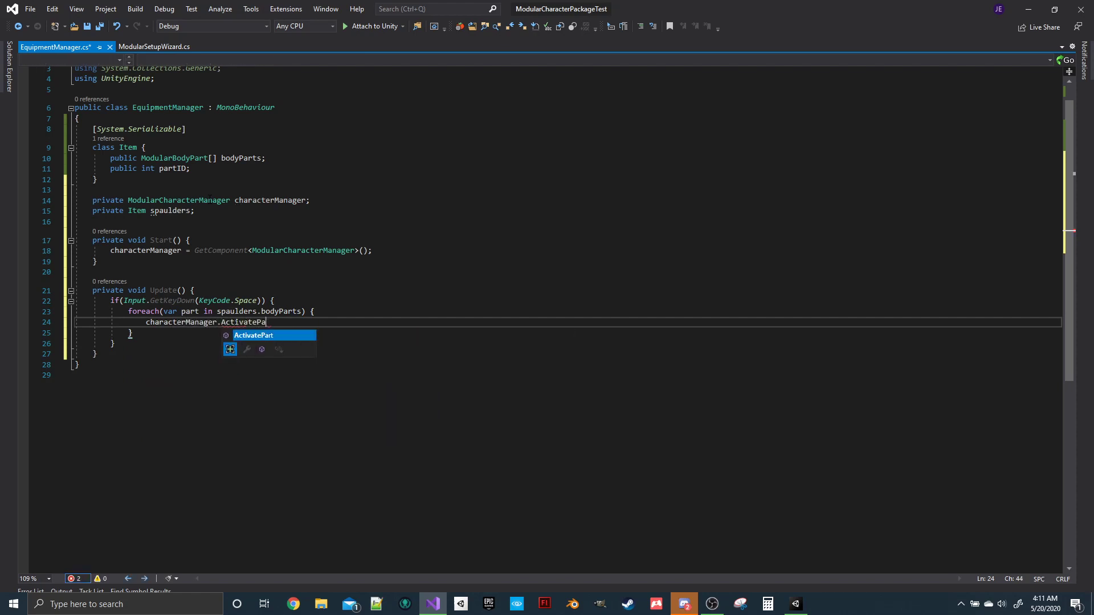
pyautogui.press('Tab')
pyautogui.write('(part, ')
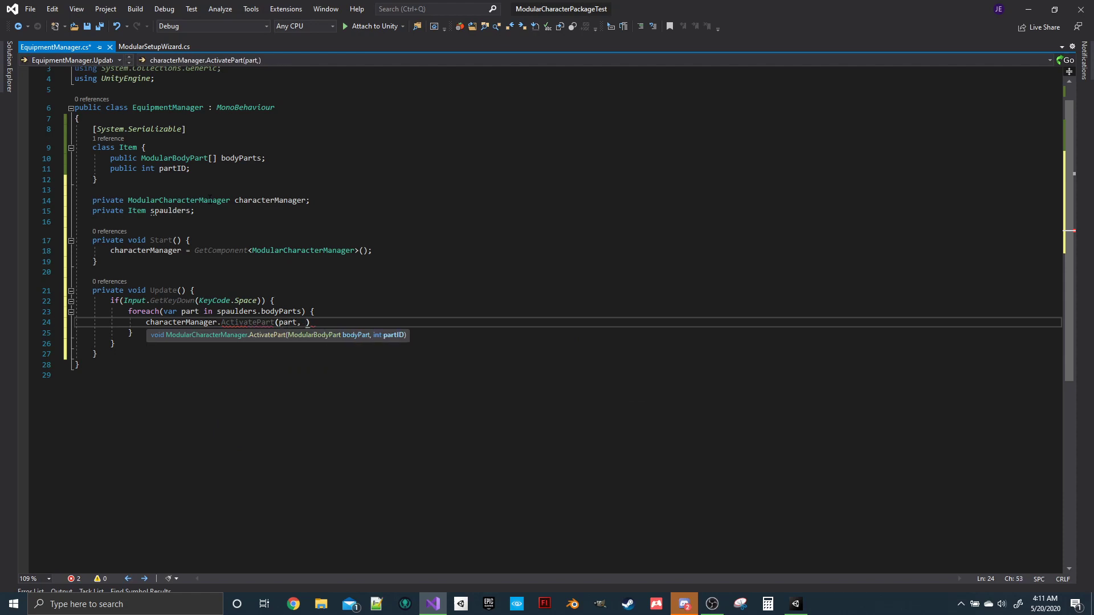
pyautogui.write('spaulders.id')
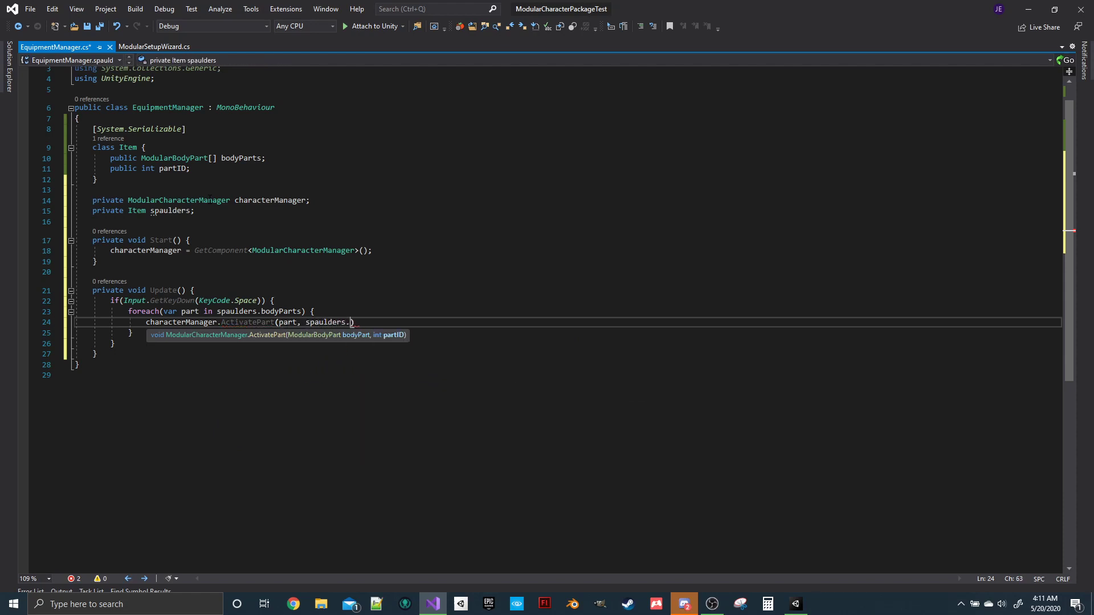
pyautogui.press('Tab')
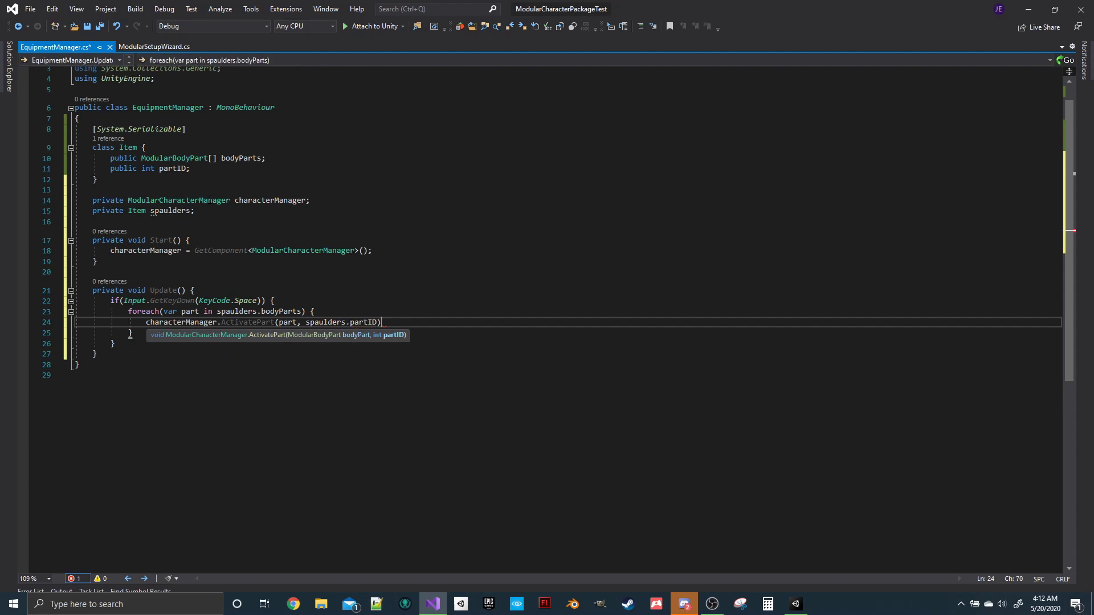
pyautogui.write(');')
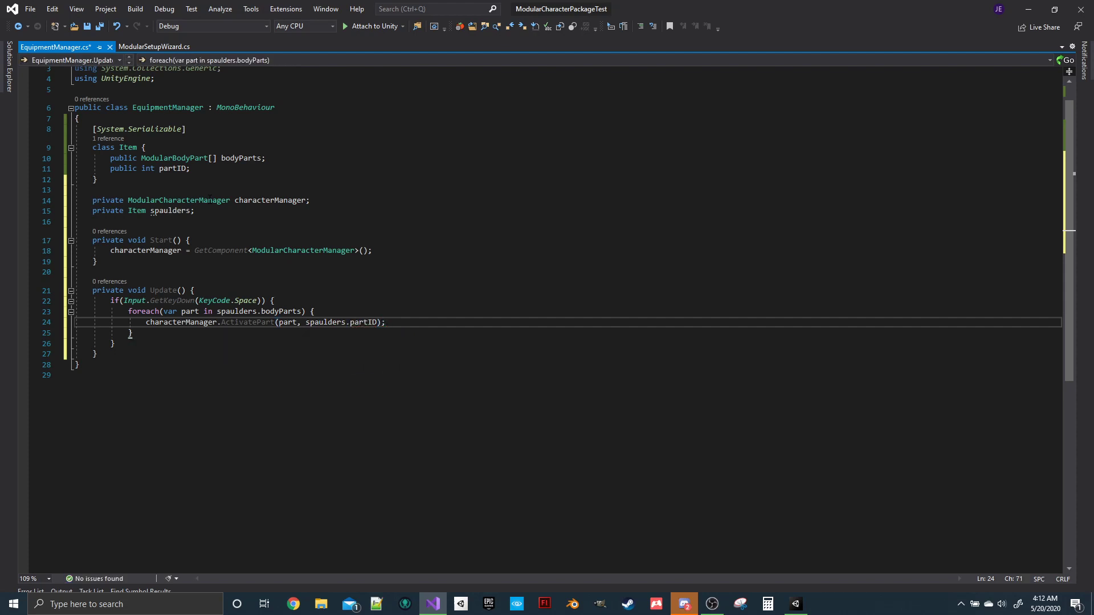
pyautogui.hotkey('alt', 'Tab')
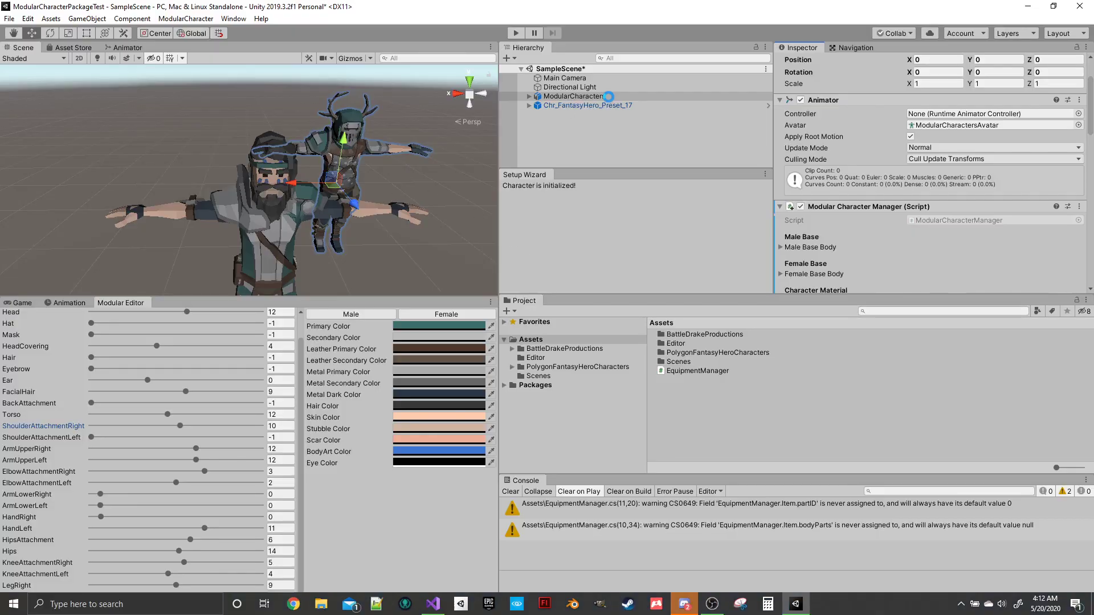
# Check Equipment Manager in the Inspector, then prefix the spaulders field with [SerializeField] and save.
pyautogui.scroll(-15, 900, 162)
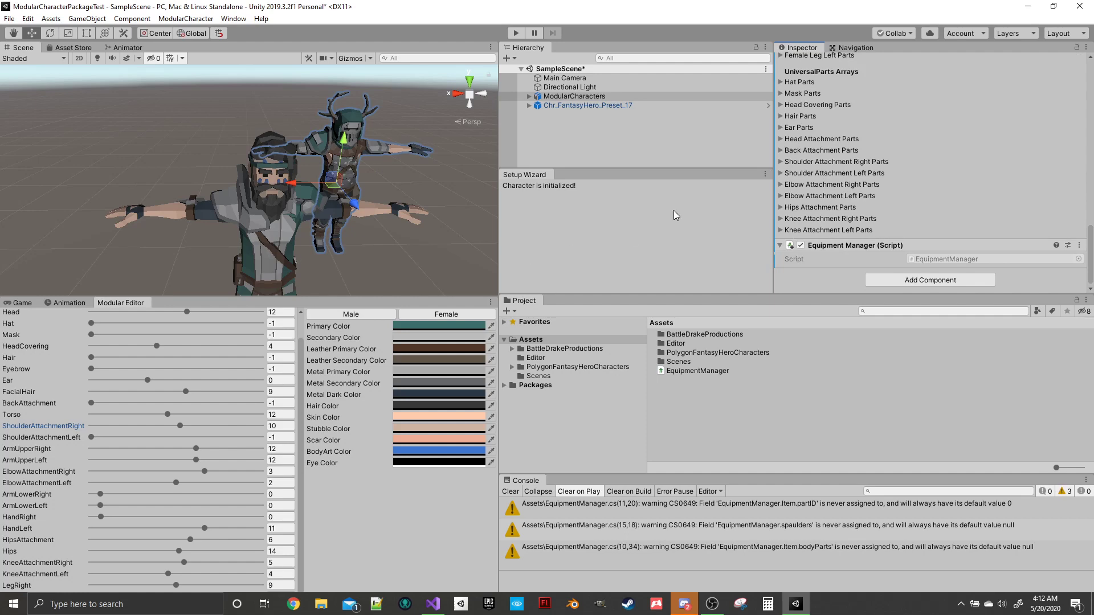
pyautogui.scroll(4, 851, 158)
pyautogui.scroll(-4, 848, 165)
pyautogui.hotkey('alt', 'Tab')
pyautogui.click(93, 210)
pyautogui.write('[SerializeField]')
pyautogui.hotkey('ctrl', 's')
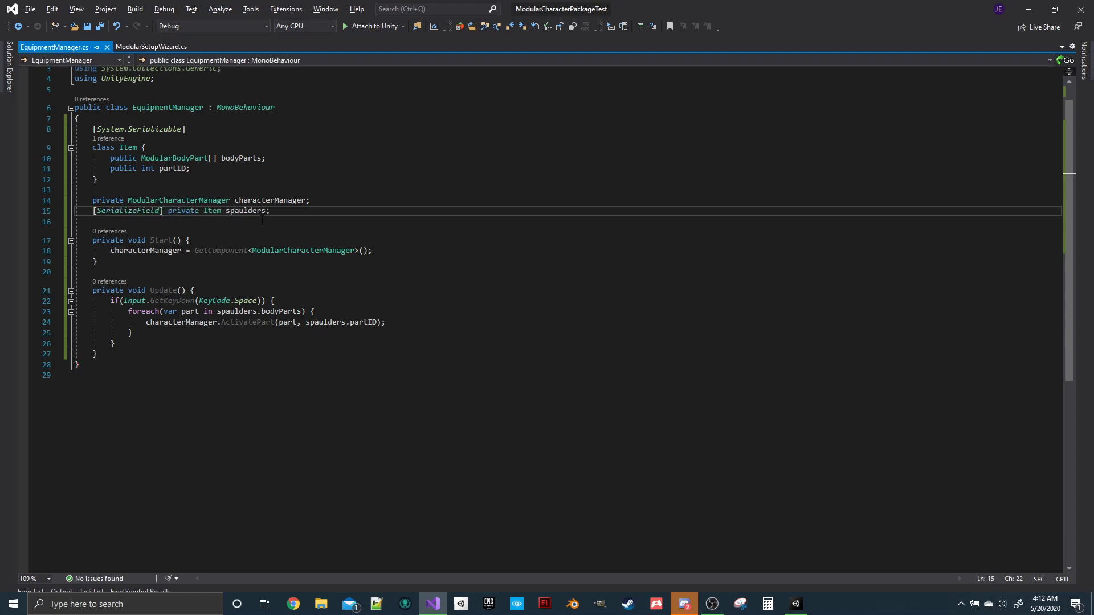
pyautogui.hotkey('alt', 'Tab')
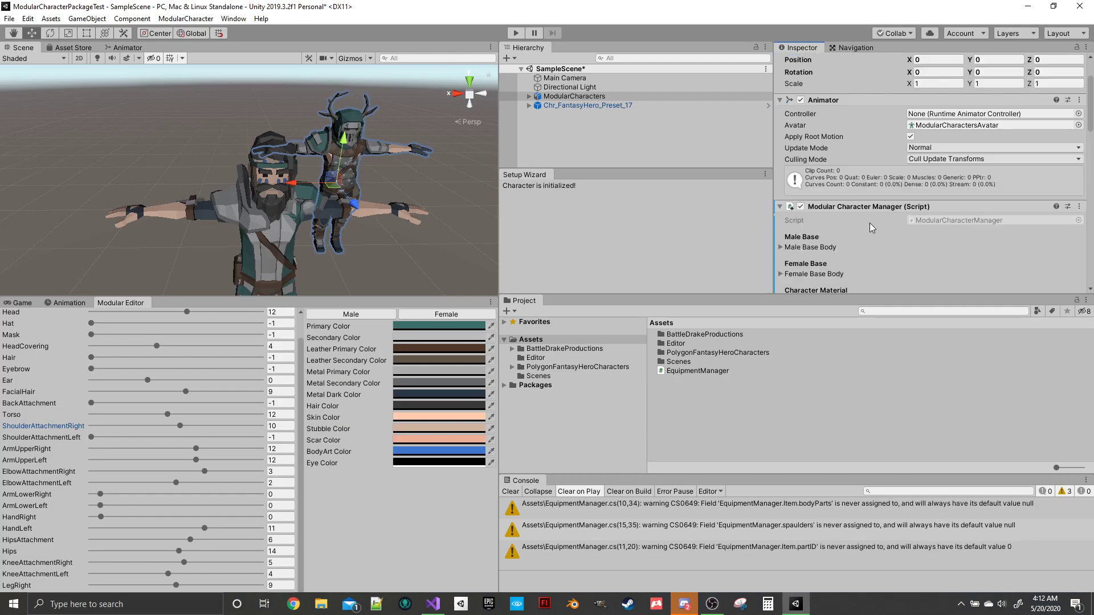
# Give the Equipment Manager two body parts, Shoulder Attachment Right and Left, with Part ID 7.
pyautogui.click(939, 249)
pyautogui.write('2')
pyautogui.press('Return')
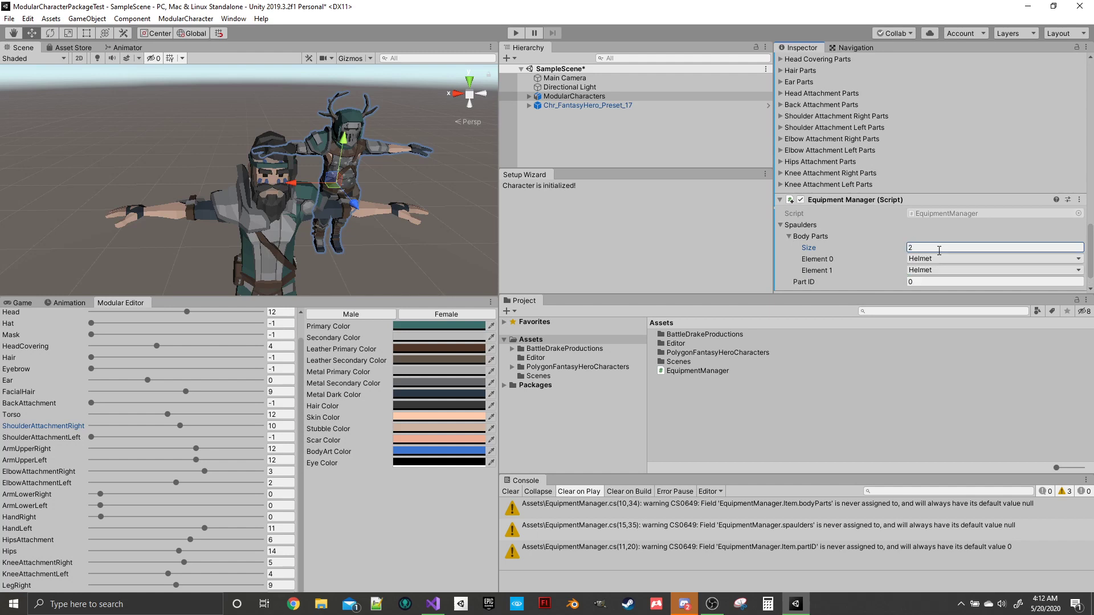
pyautogui.click(931, 260)
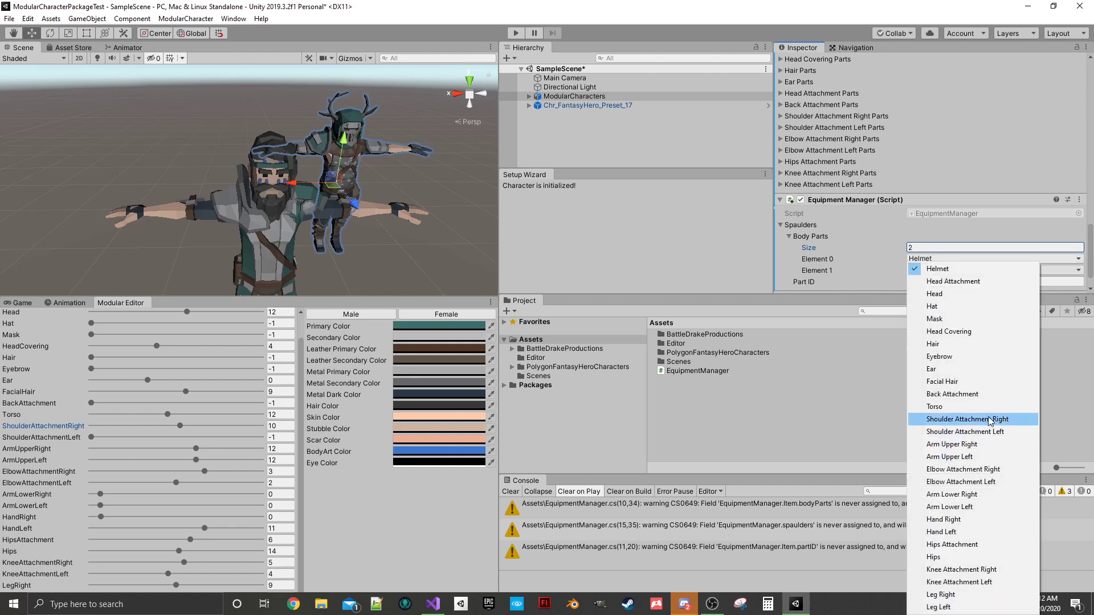
pyautogui.click(967, 419)
pyautogui.click(932, 271)
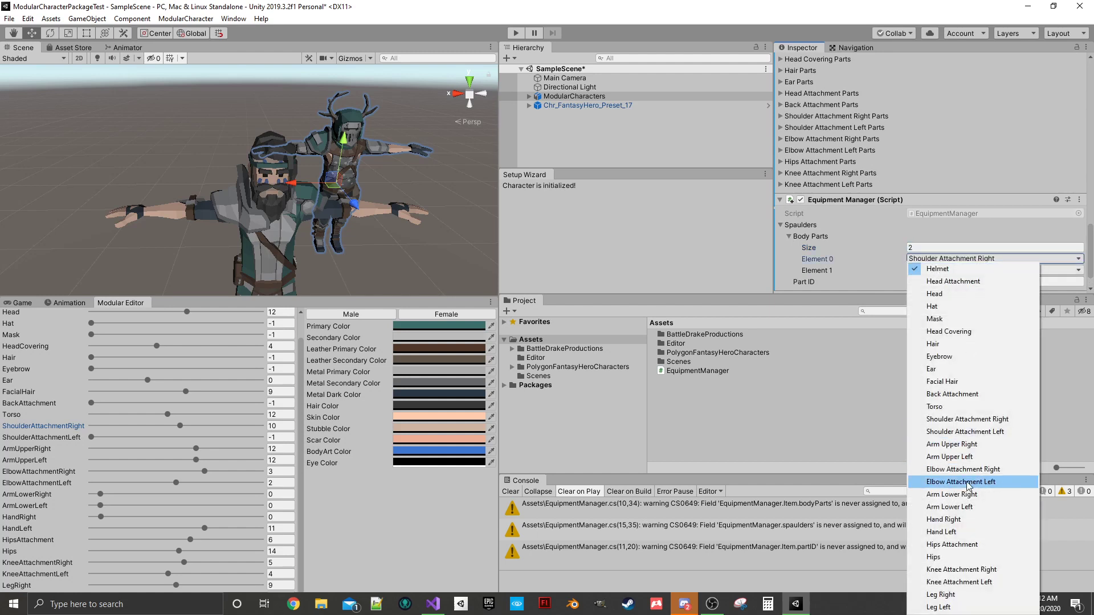
pyautogui.click(963, 432)
pyautogui.click(968, 281)
pyautogui.scroll(-1, 948, 209)
pyautogui.click(1014, 212)
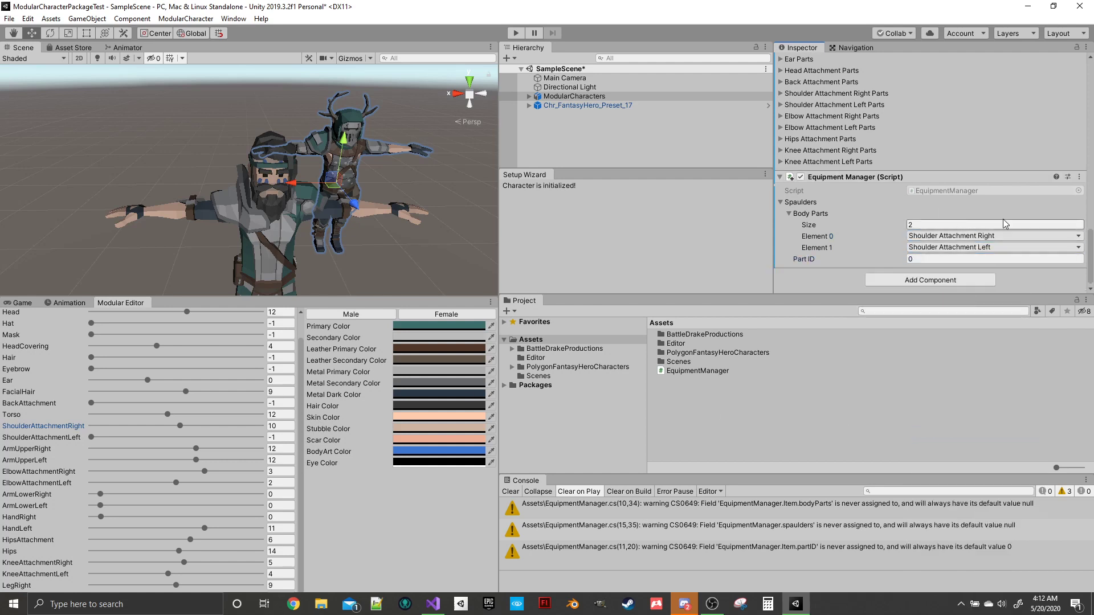
pyautogui.click(931, 259)
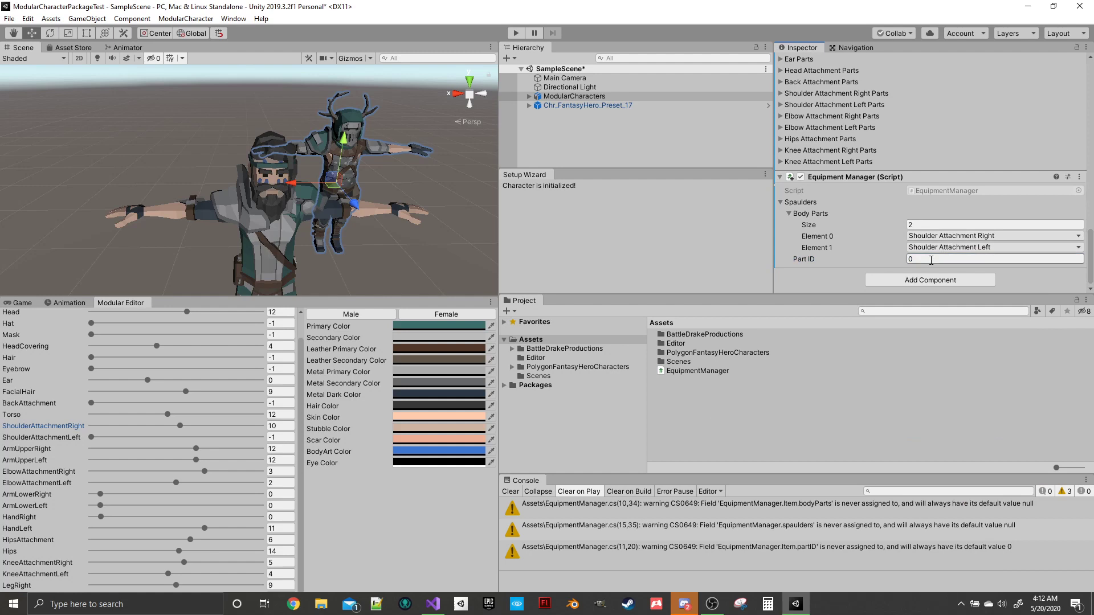
# Save the scene and start play mode to test the script.
pyautogui.hotkey('ctrl', 's')
pyautogui.moveTo(311, 183); pyautogui.dragTo(296, 157, button='right')
pyautogui.click(515, 32)
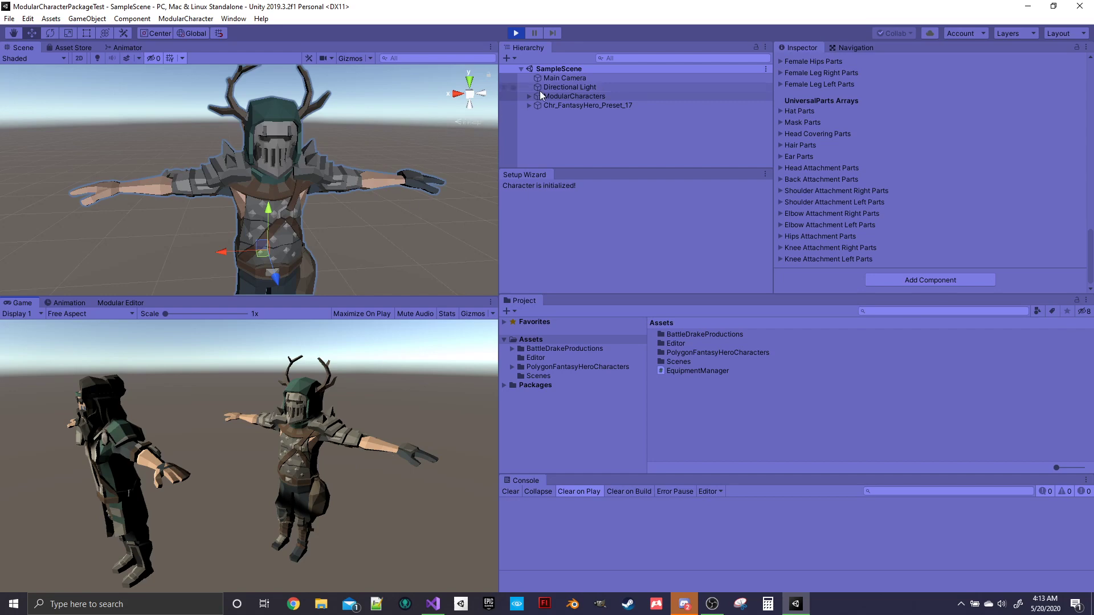
# Stop play mode and return to the EquipmentManager script in Visual Studio.
pyautogui.click(515, 34)
pyautogui.hotkey('alt', 'Tab')
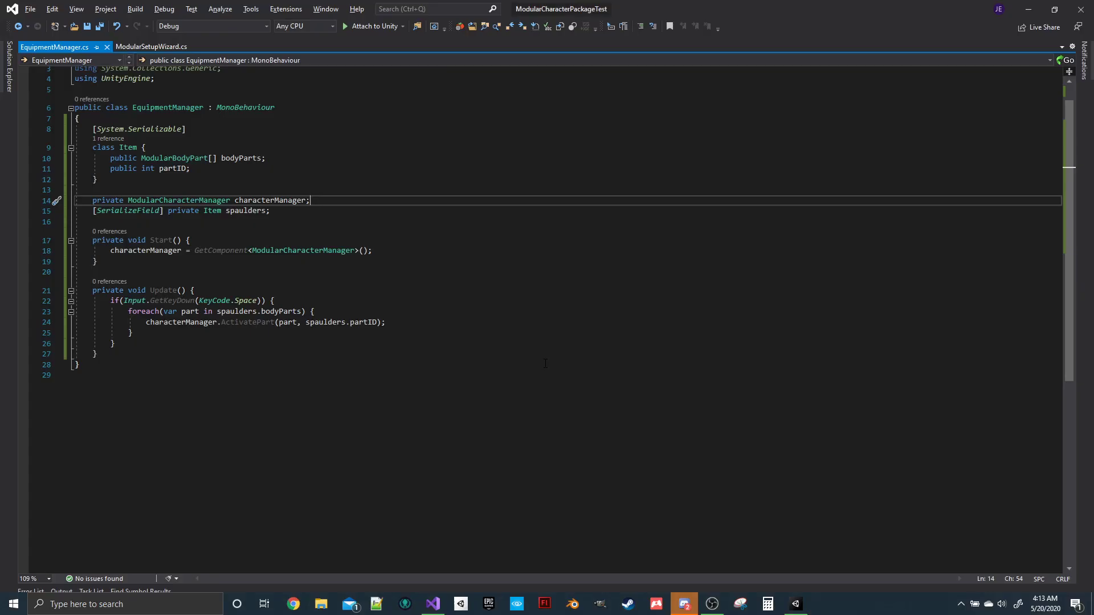
# Add an if(Input.GetKeyDown(KeyCode.R)) block below the Space-press check.
pyautogui.click(147, 344)
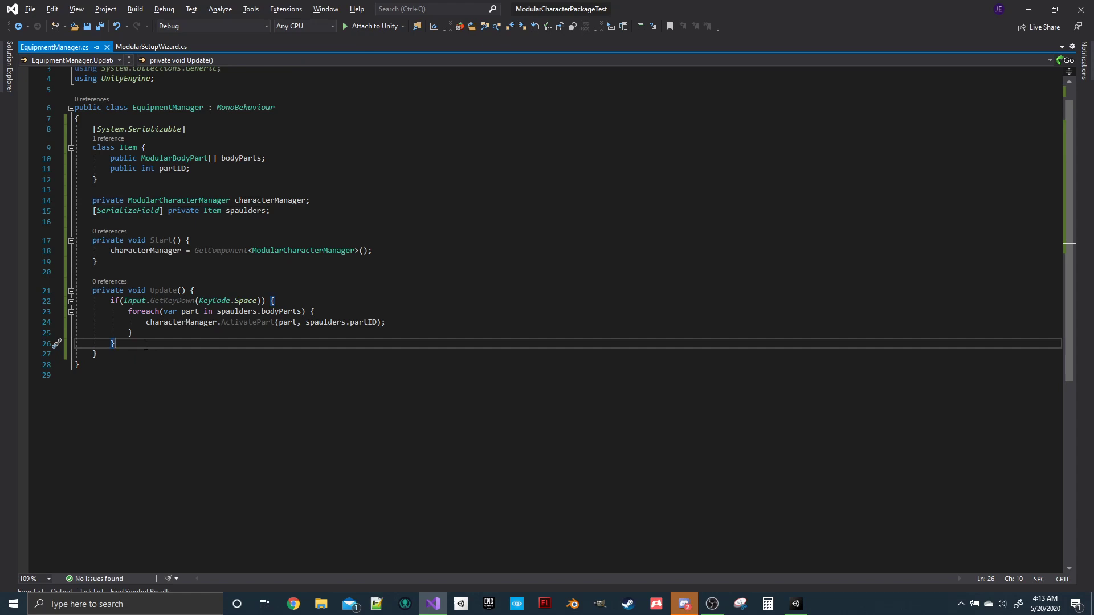
pyautogui.press('Return')
pyautogui.press('Return')
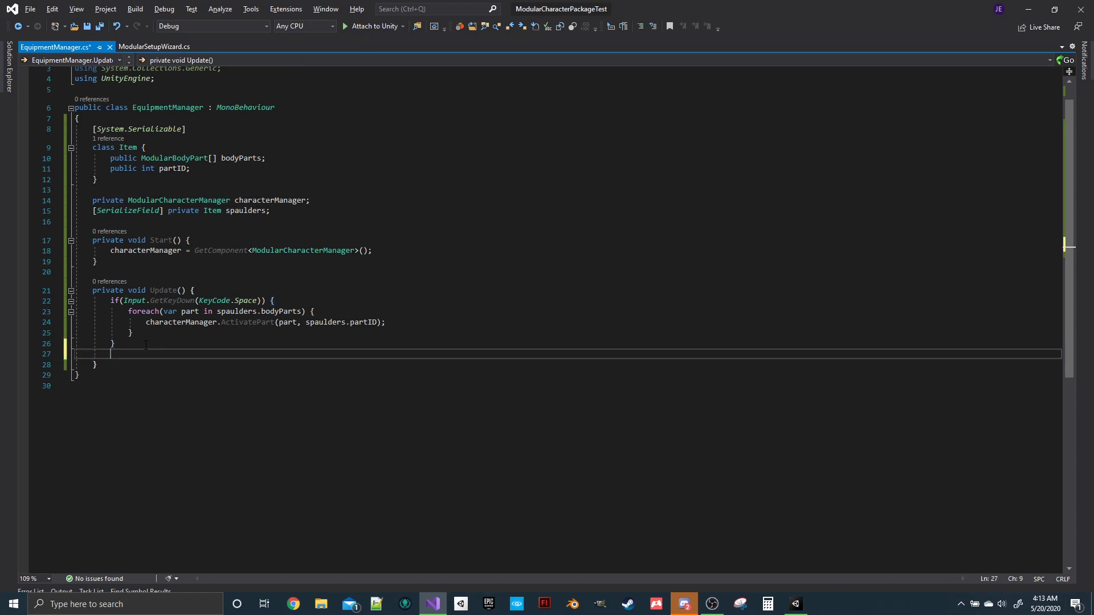
pyautogui.write('if(')
pyautogui.write('Input.GetKeydo')
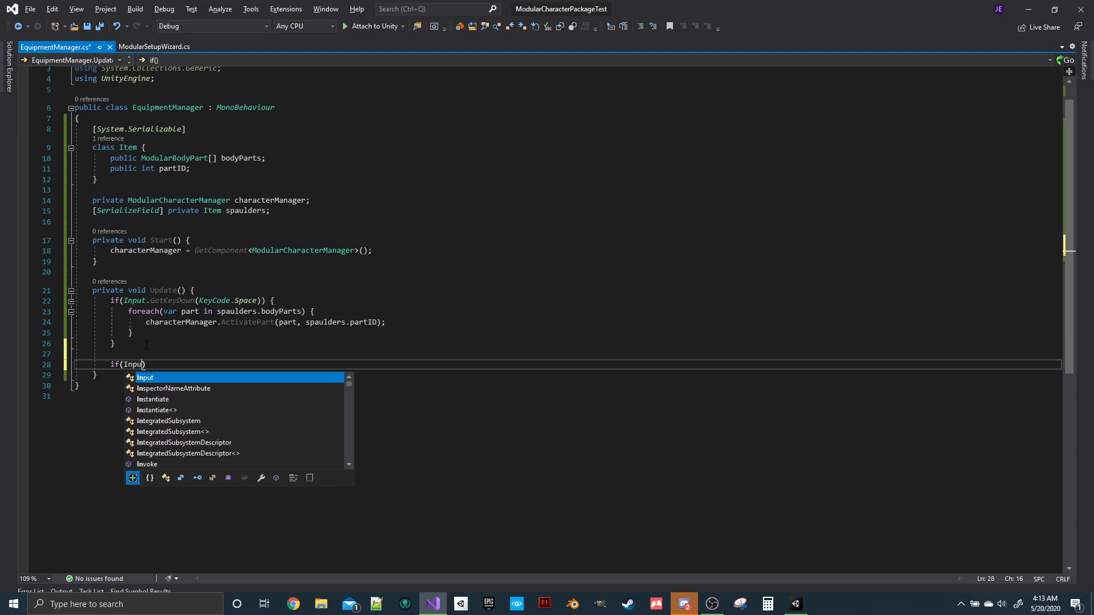
pyautogui.write('wn')
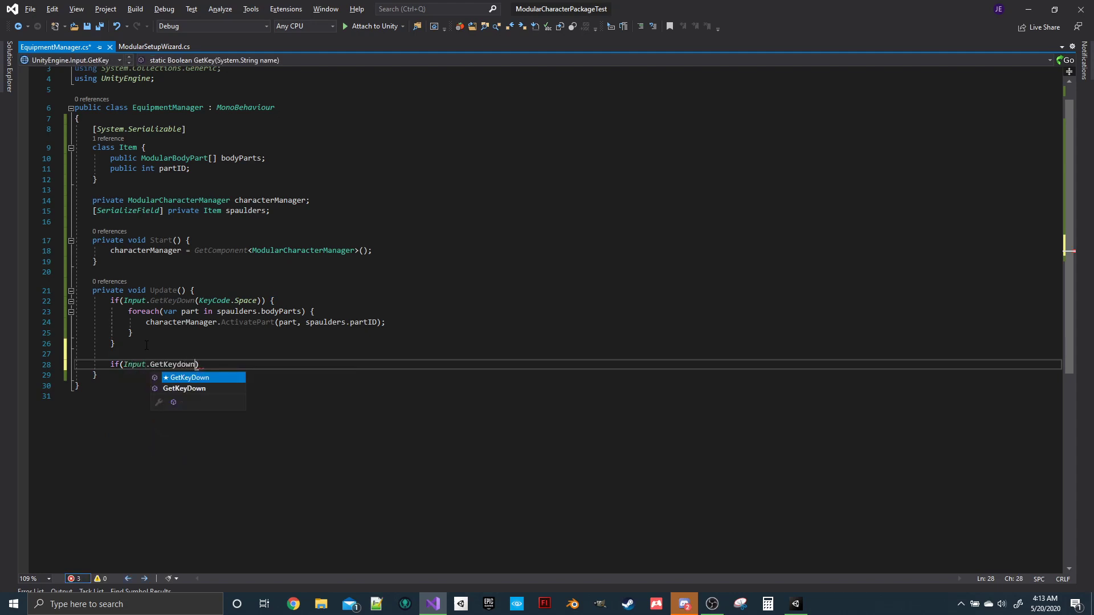
pyautogui.press('BackSpace')
pyautogui.press('BackSpace')
pyautogui.press('BackSpace')
pyautogui.press('BackSpace')
pyautogui.write('Down(KeyCode.R)) {')
pyautogui.press('Return')
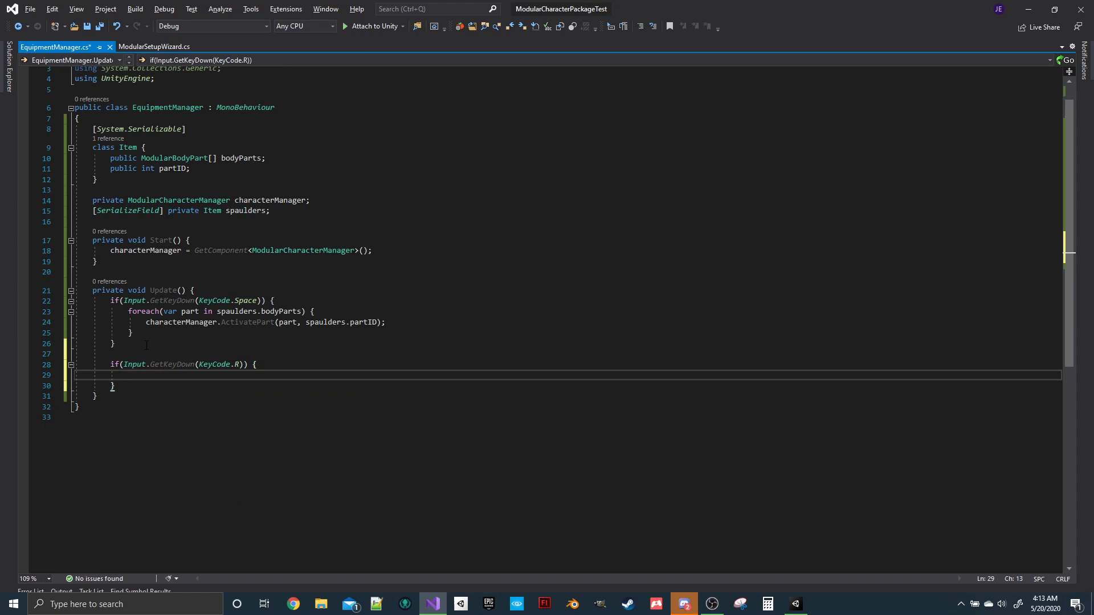
# Inside it, loop over spaulders.bodyParts calling characterManager.DeactivatePart(part), then save and return to Unity.
pyautogui.write('c')
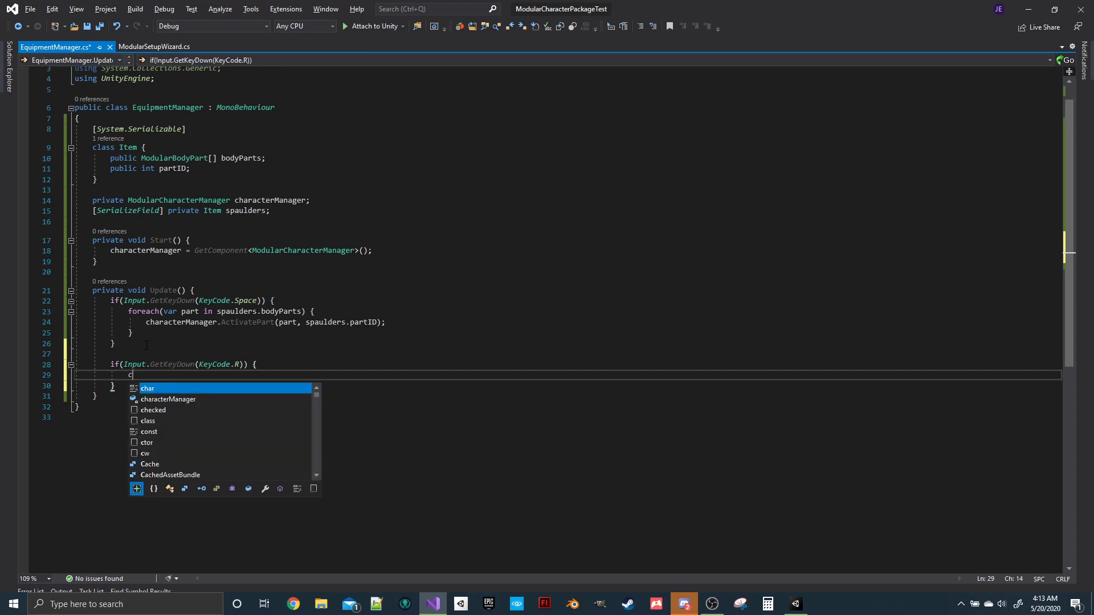
pyautogui.write('haracterManager.Remove')
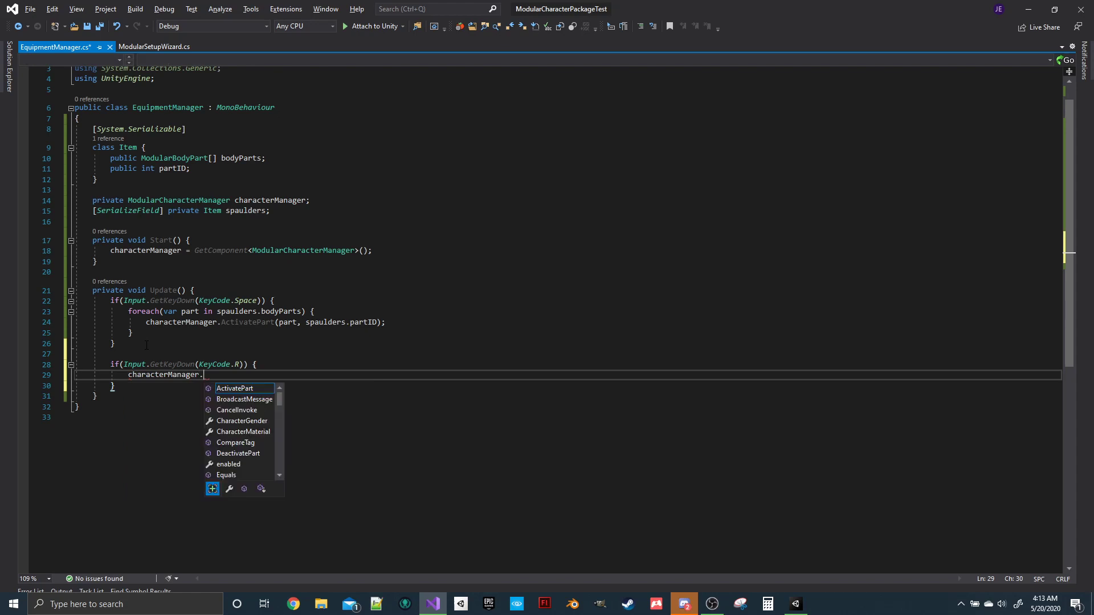
pyautogui.press('BackSpace')
pyautogui.press('BackSpace')
pyautogui.press('BackSpace')
pyautogui.press('BackSpace')
pyautogui.press('BackSpace')
pyautogui.press('BackSpace')
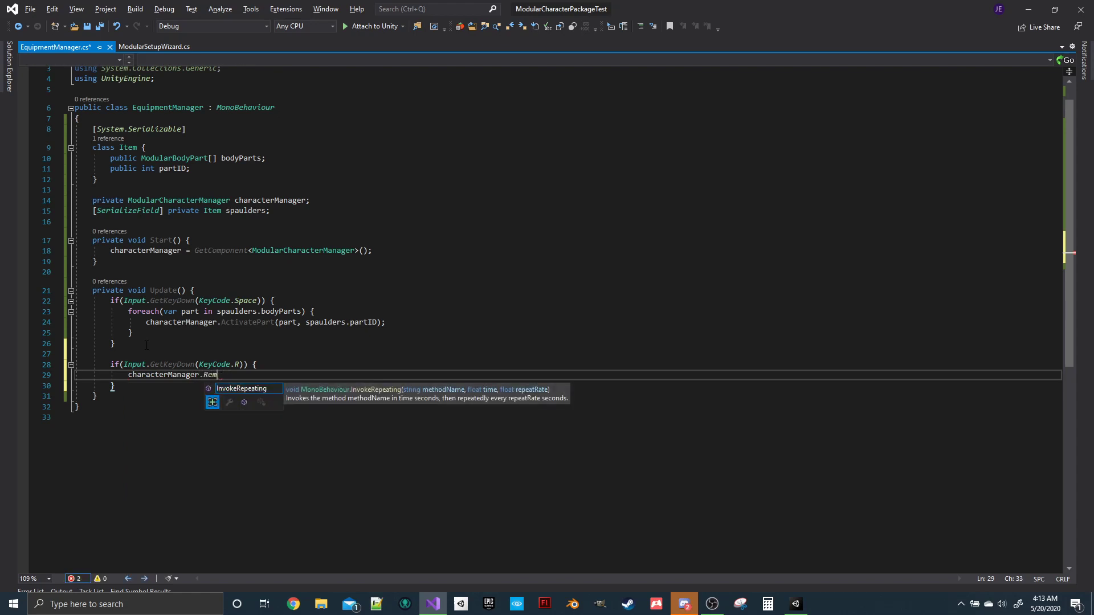
pyautogui.write('DeactivatePart(')
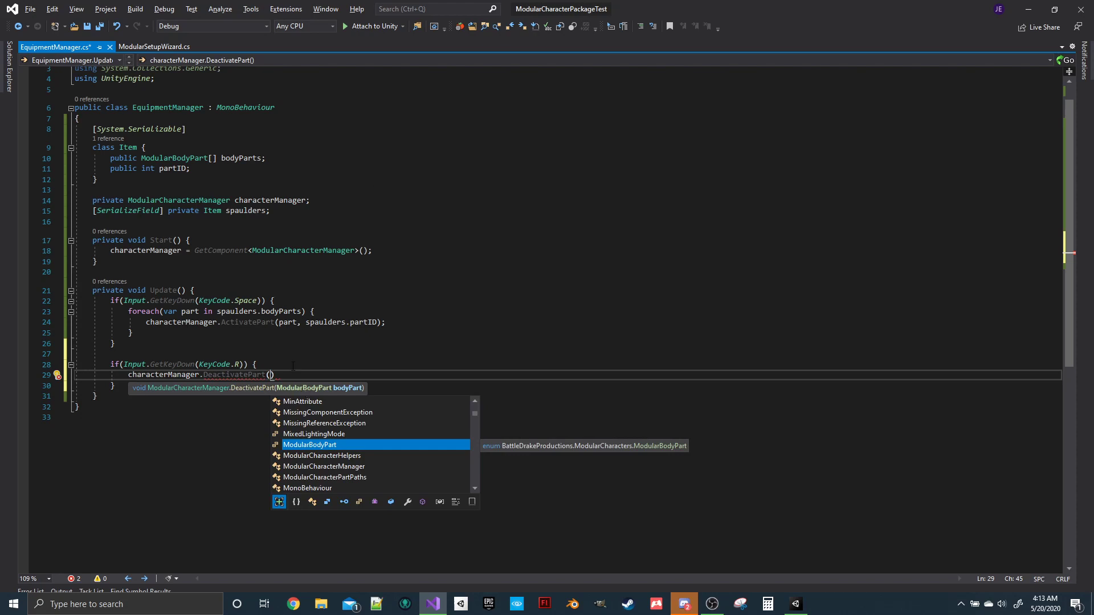
pyautogui.hotkey('shift', 'Home')
pyautogui.press('BackSpace')
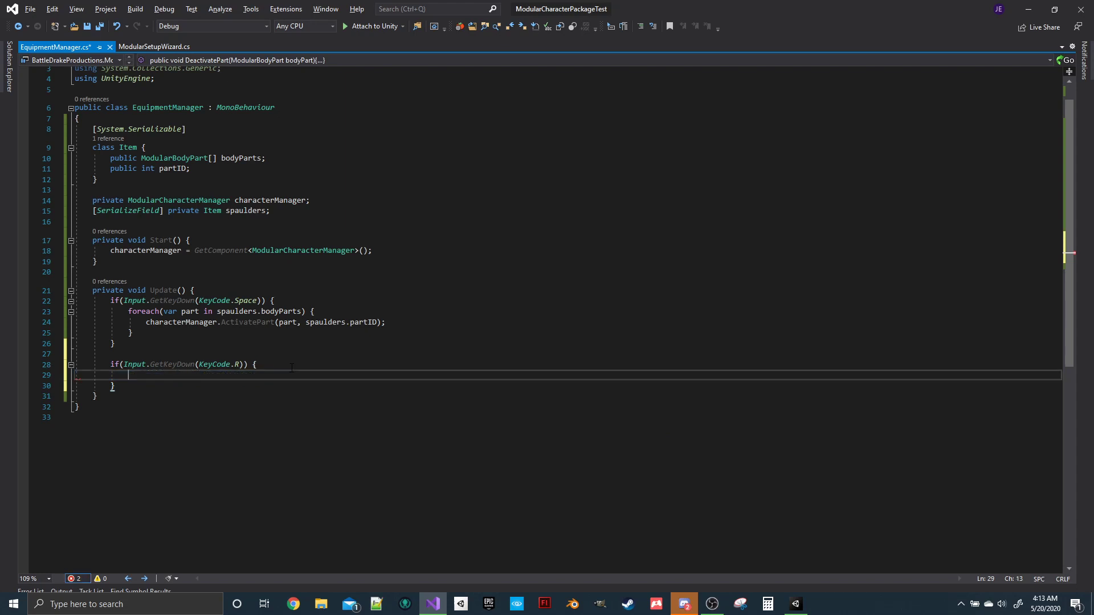
pyautogui.write('foreach(var part in sp')
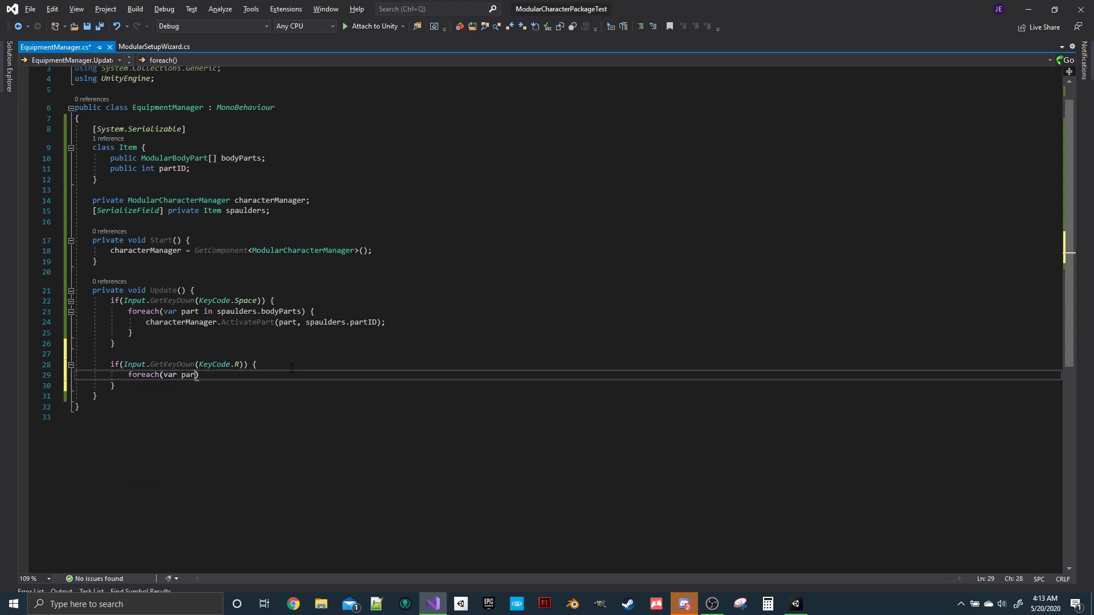
pyautogui.write('aulders.bod')
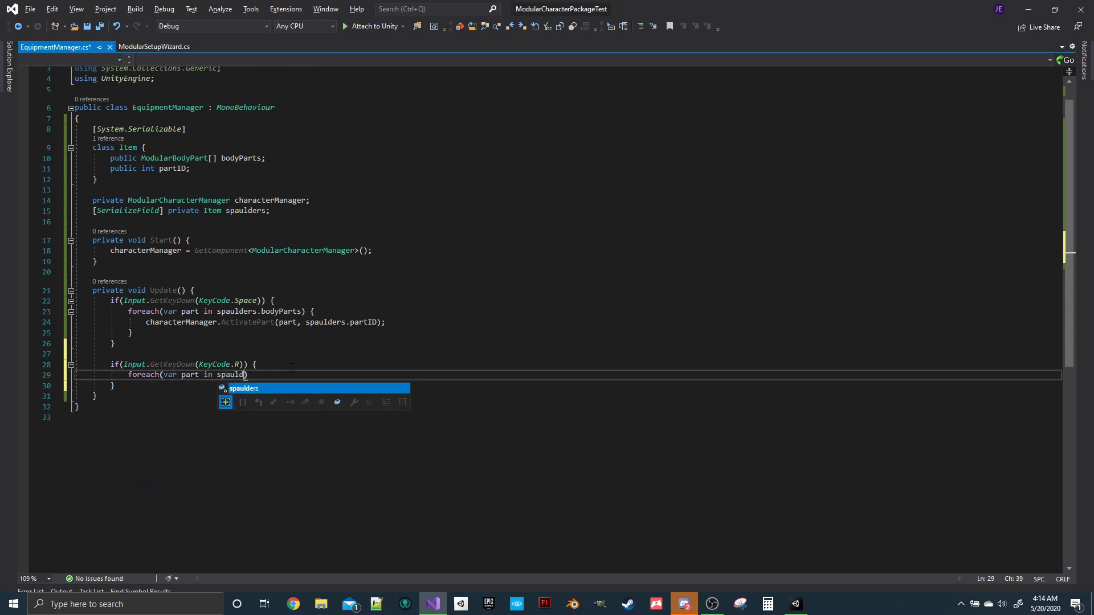
pyautogui.write('yParts) {')
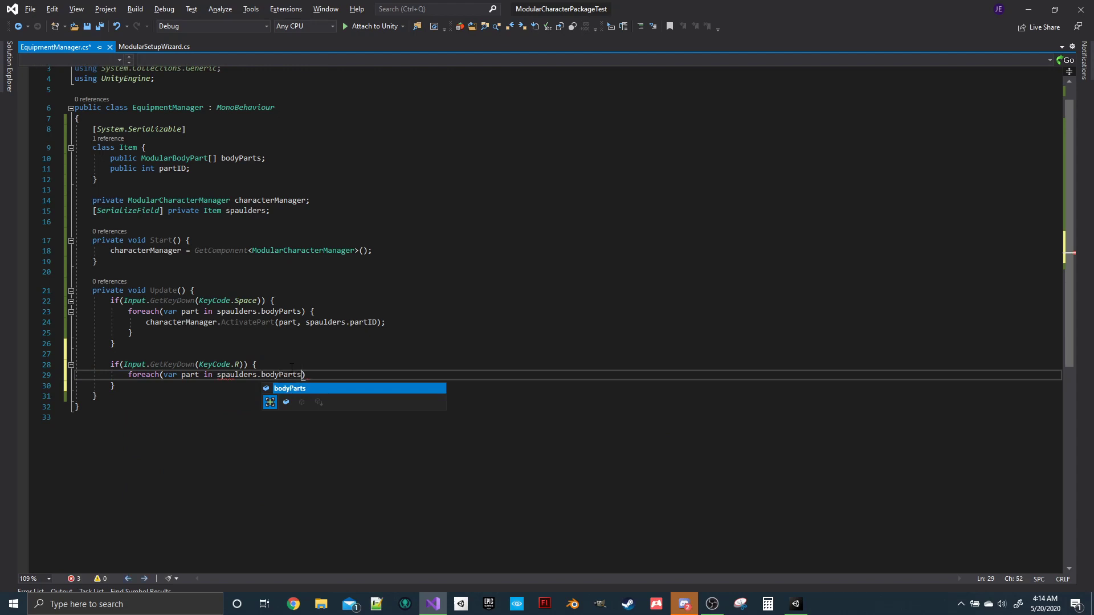
pyautogui.press('Return')
pyautogui.write('char')
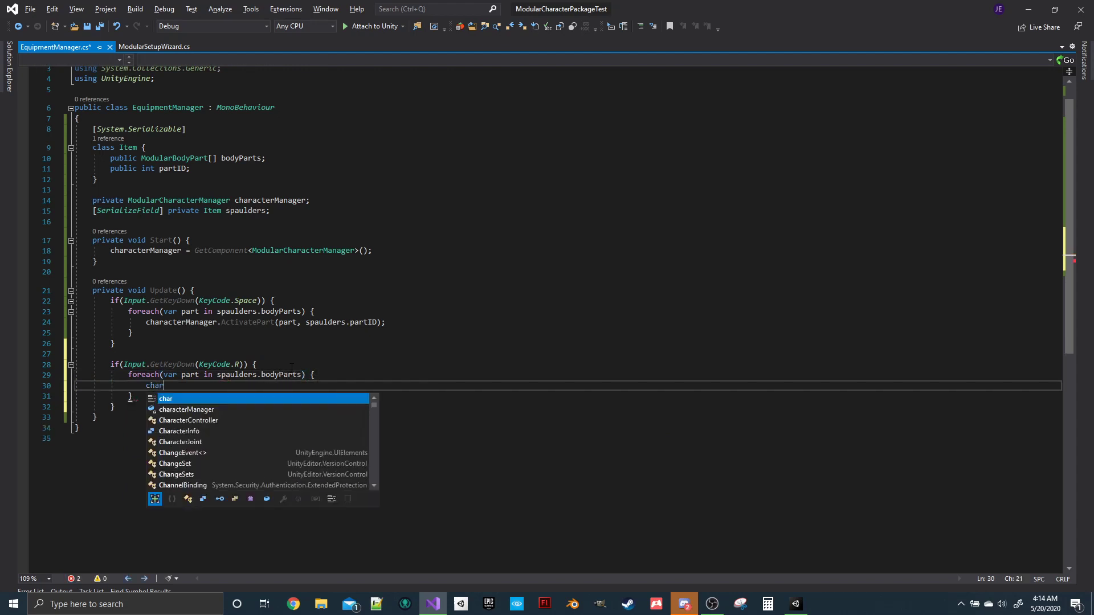
pyautogui.write('aceter')
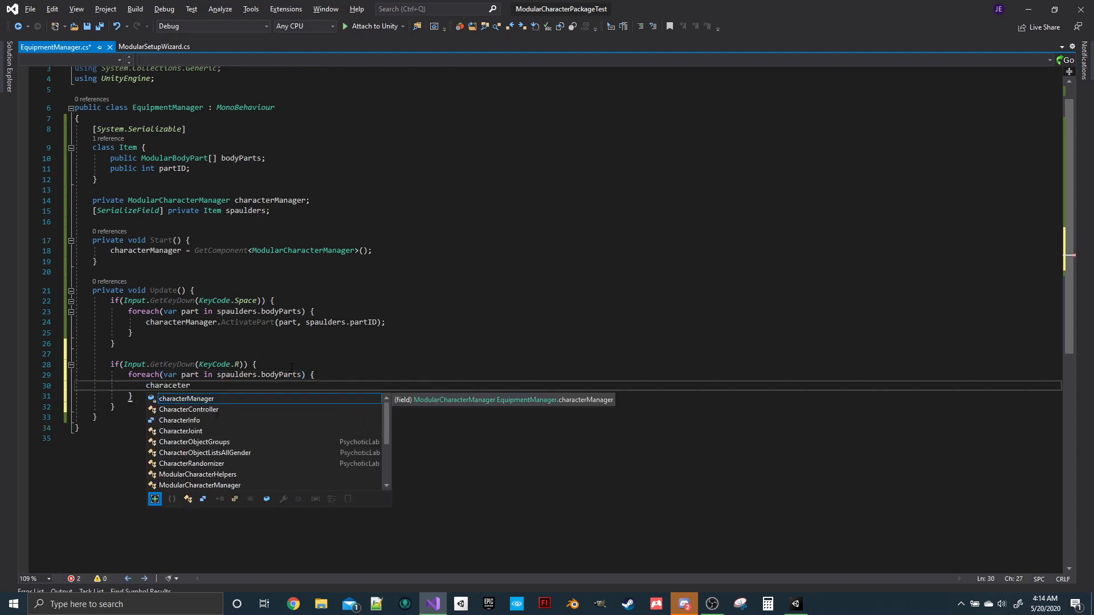
pyautogui.press('Tab')
pyautogui.write('.DeactivatePart(par')
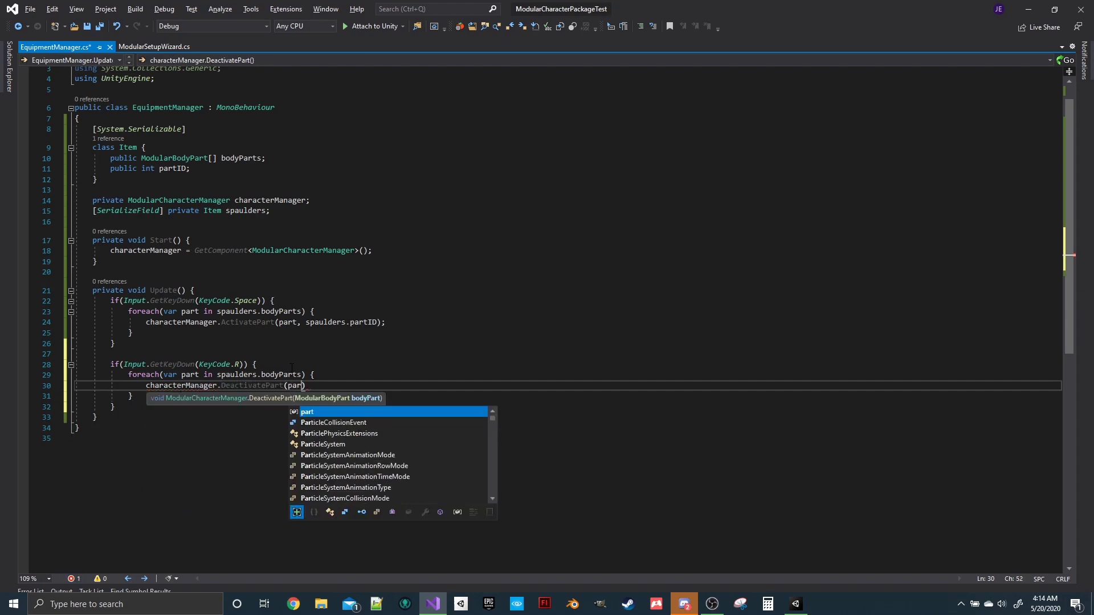
pyautogui.write('t);')
pyautogui.hotkey('ctrl', 's')
pyautogui.hotkey('alt', 'Tab')
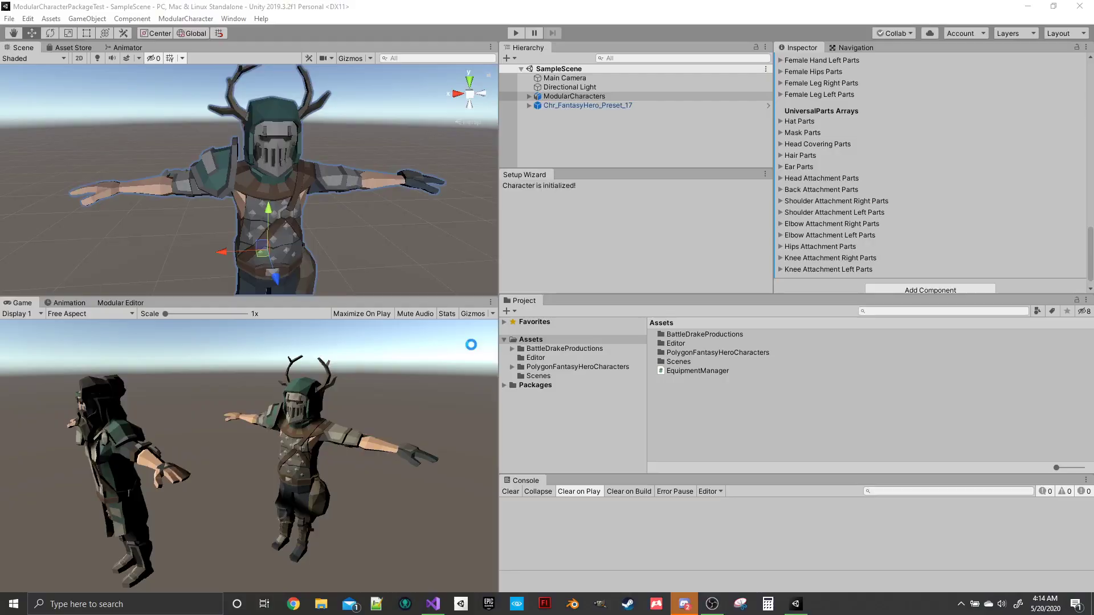
pyautogui.click(517, 34)
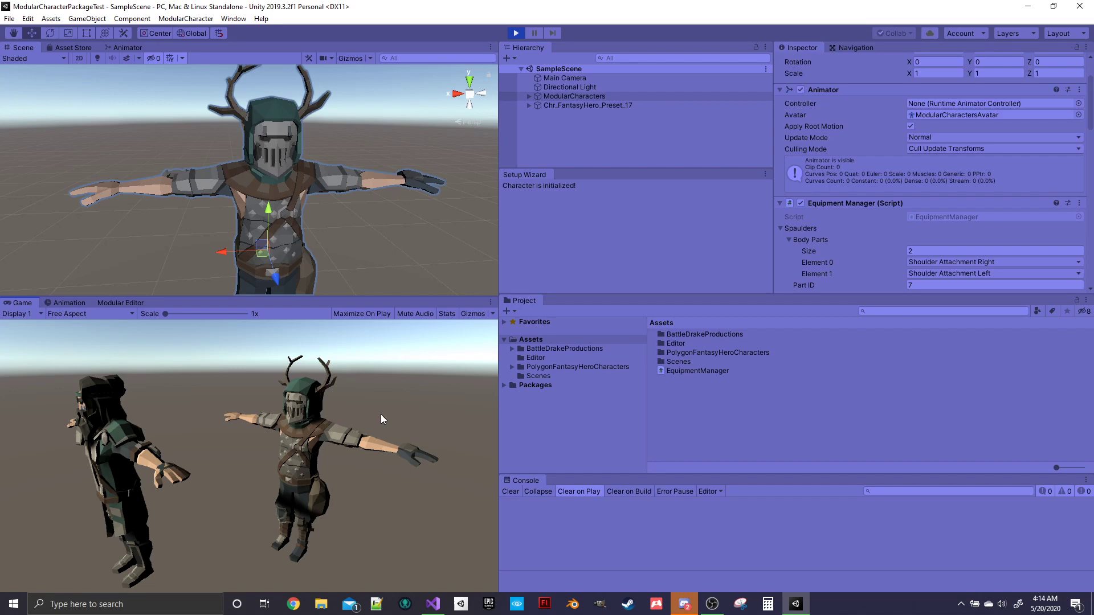
pyautogui.click(517, 33)
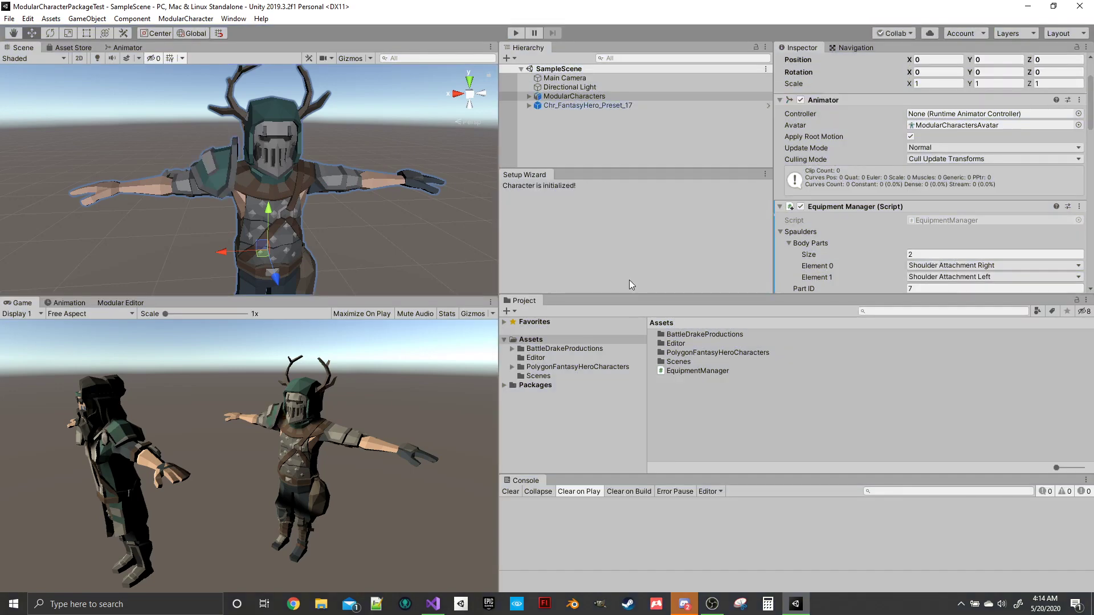